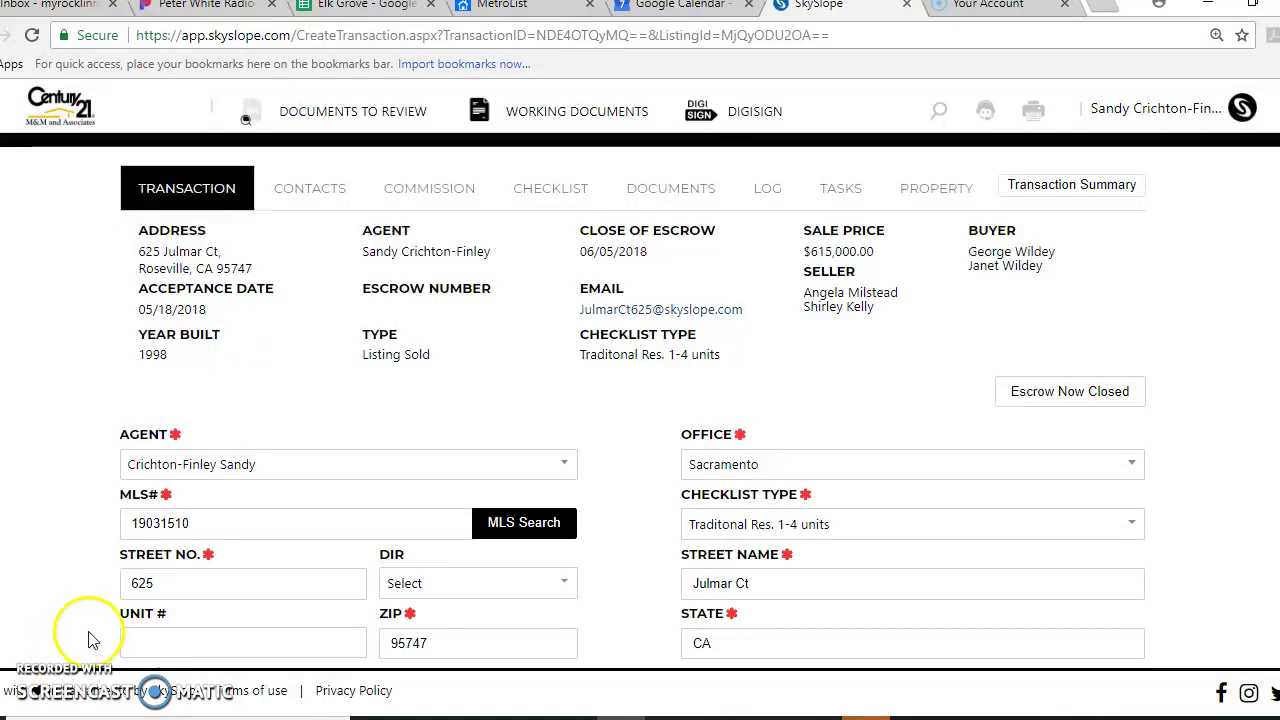
# - Upload the "disclosures FE to upload" PDF from the Desktop to the transaction's documents
pyautogui.click(682, 200)
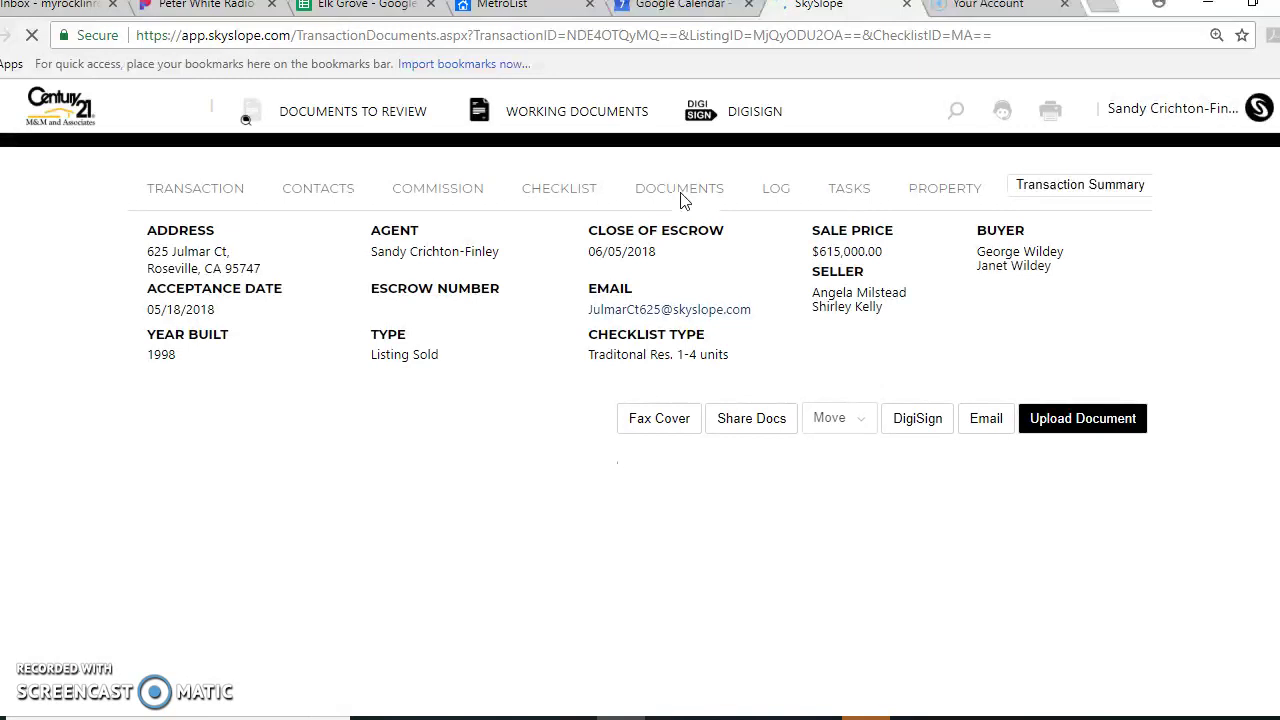
pyautogui.click(1085, 421)
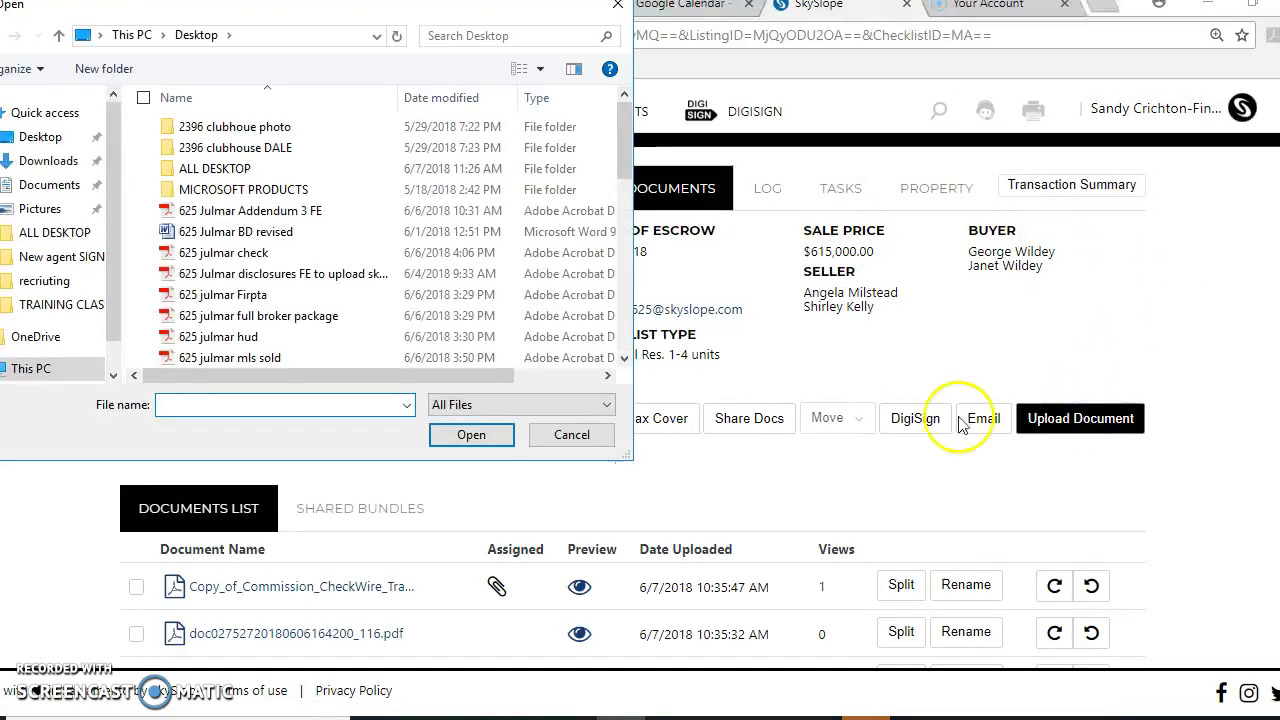
pyautogui.click(352, 272)
pyautogui.click(458, 435)
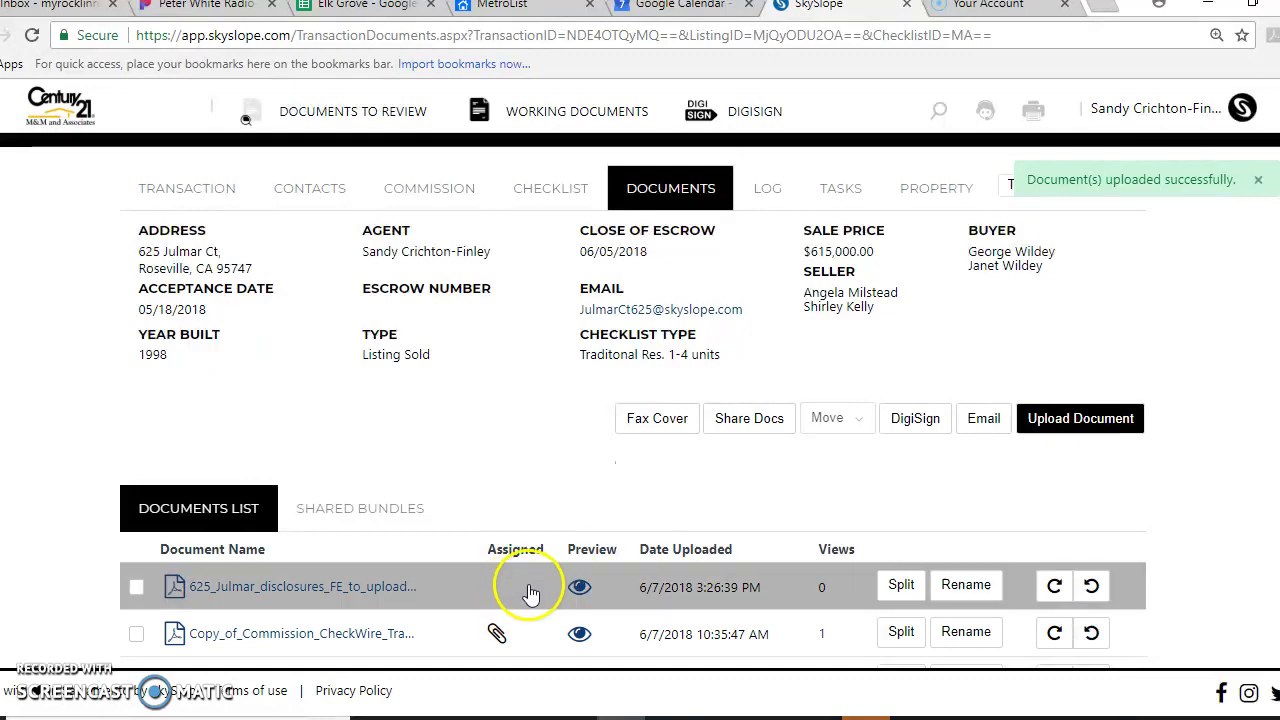
# - Start splitting the uploaded disclosures PDF and define pages 1 to 2 as the checklist item Trust Advisory (TA)
pyautogui.click(899, 588)
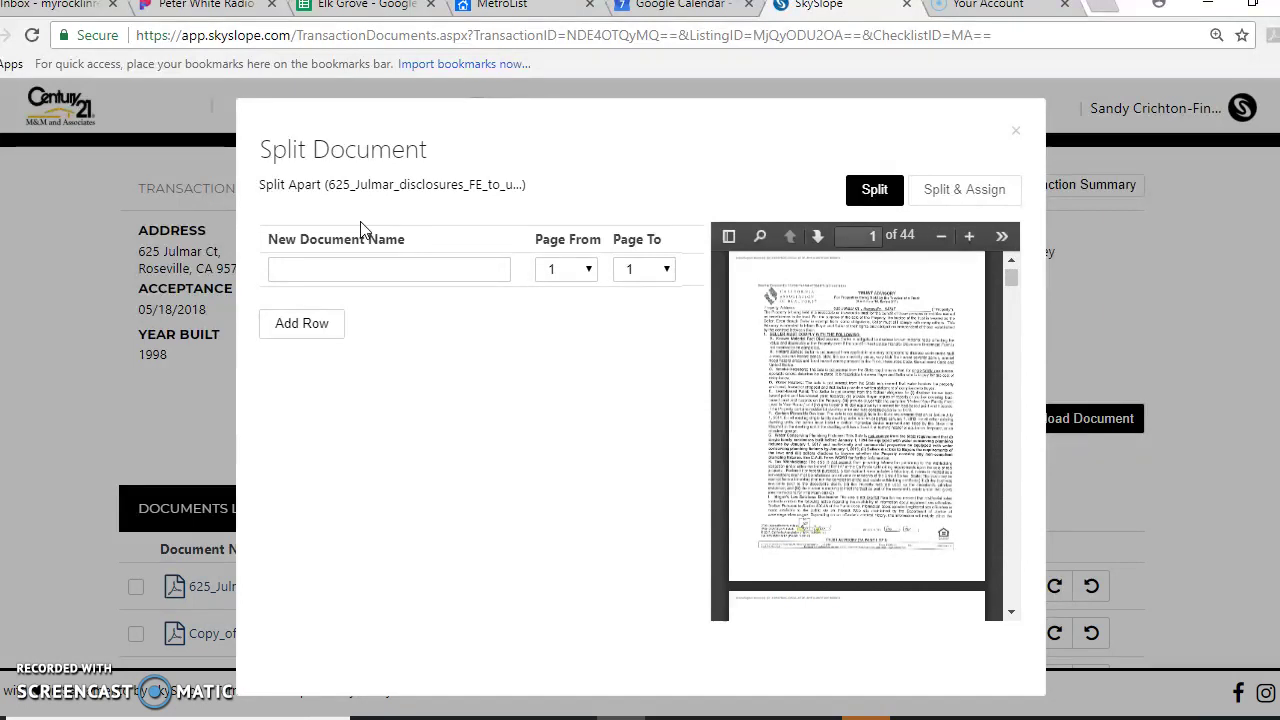
pyautogui.hotkey('ctrl', '+')
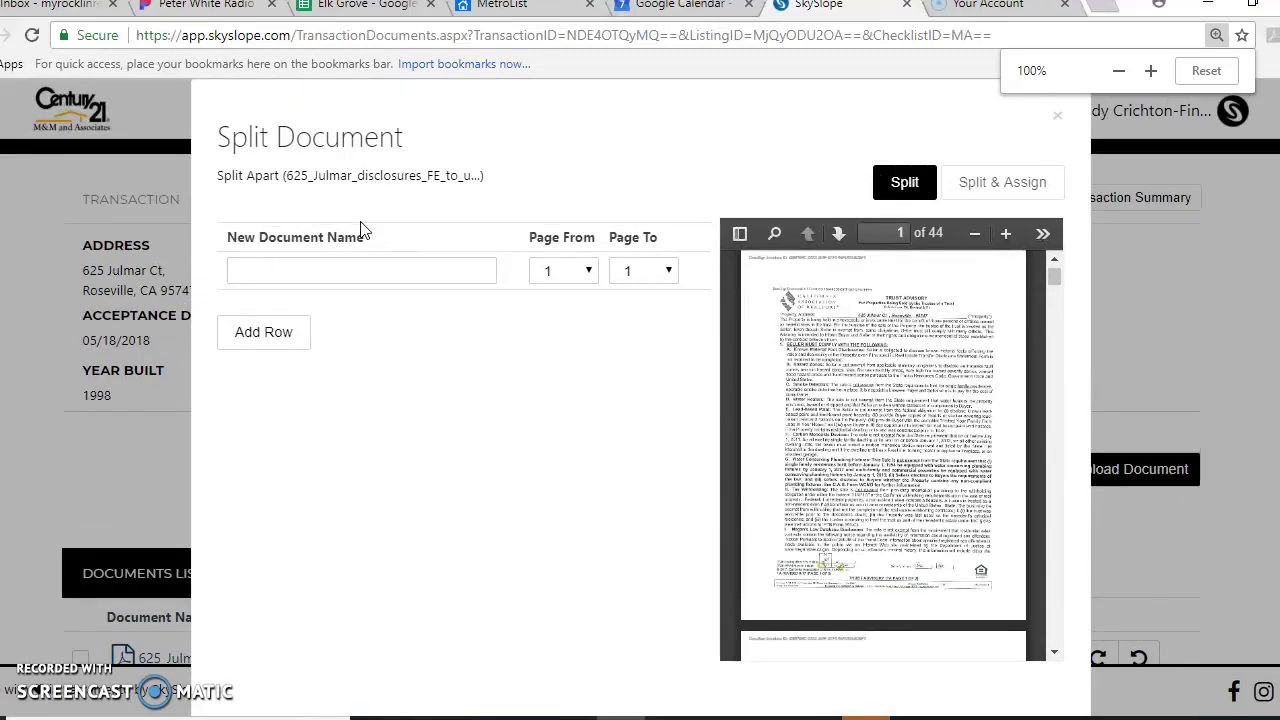
pyautogui.hotkey('ctrl', '+')
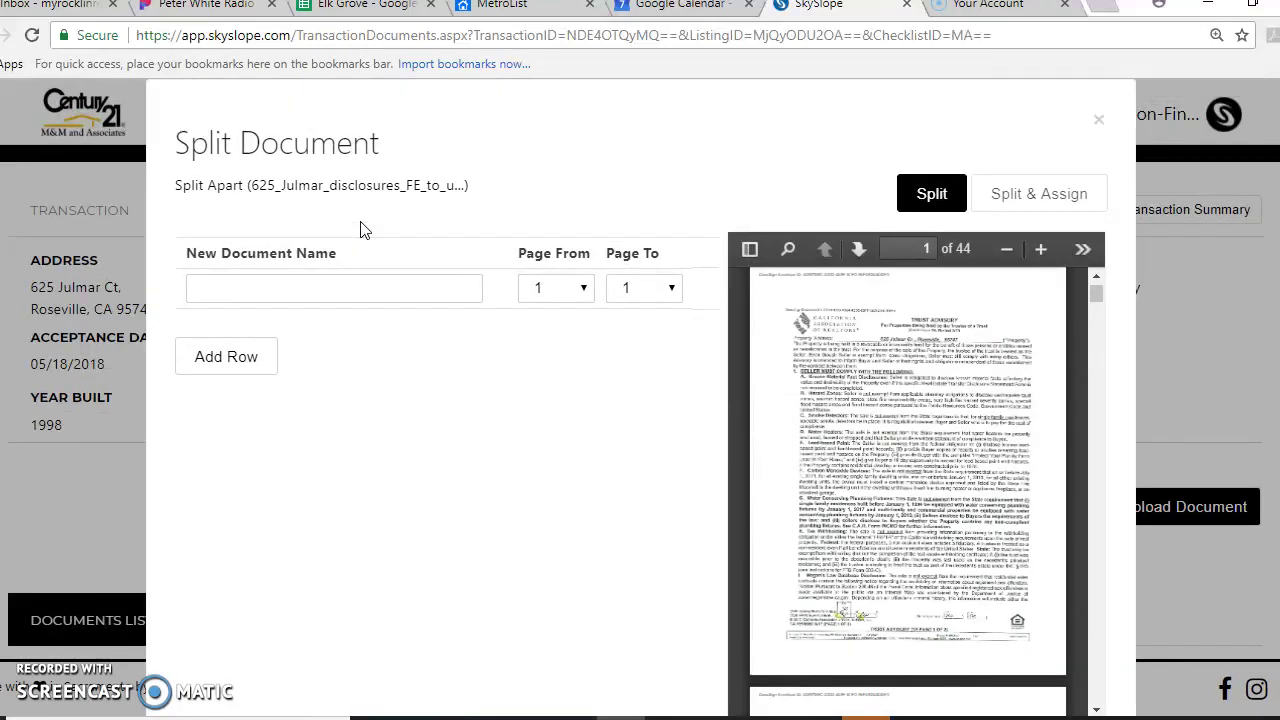
pyautogui.moveTo(1095, 290); pyautogui.dragTo(1096, 297)
pyautogui.click(674, 290)
pyautogui.click(646, 352)
pyautogui.click(277, 289)
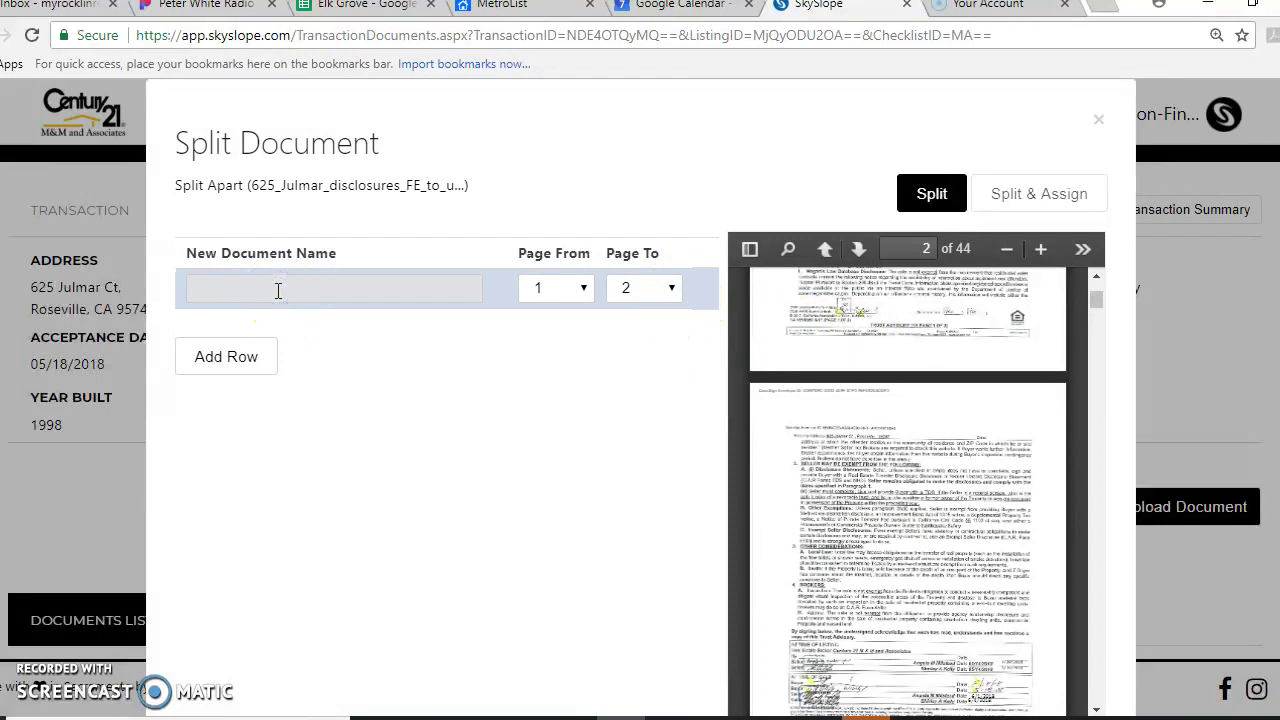
pyautogui.write('trust')
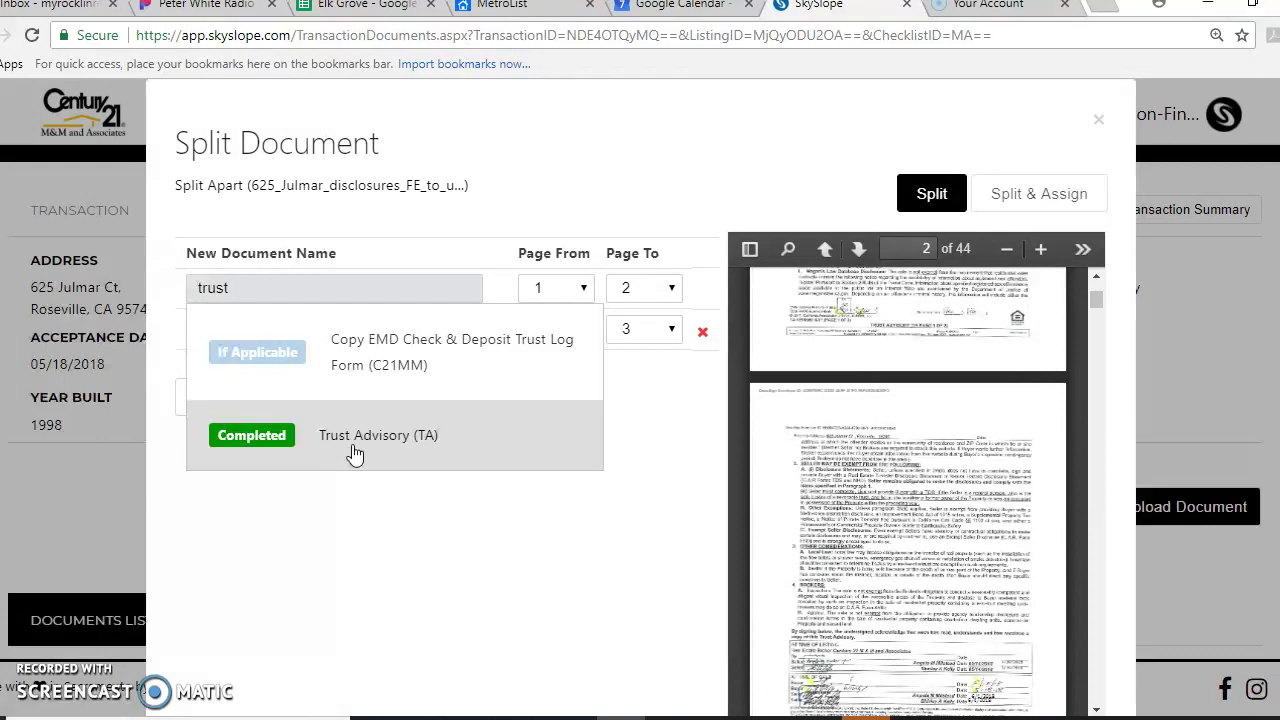
pyautogui.moveTo(857, 586)
pyautogui.mouseDown()
pyautogui.moveTo(908, 643)
pyautogui.moveTo(843, 685)
pyautogui.moveTo(828, 670)
pyautogui.moveTo(897, 658)
pyautogui.moveTo(802, 692)
pyautogui.moveTo(875, 668)
pyautogui.moveTo(804, 680)
pyautogui.moveTo(786, 668)
pyautogui.moveTo(832, 705)
pyautogui.moveTo(829, 680)
pyautogui.moveTo(790, 675)
pyautogui.mouseUp()
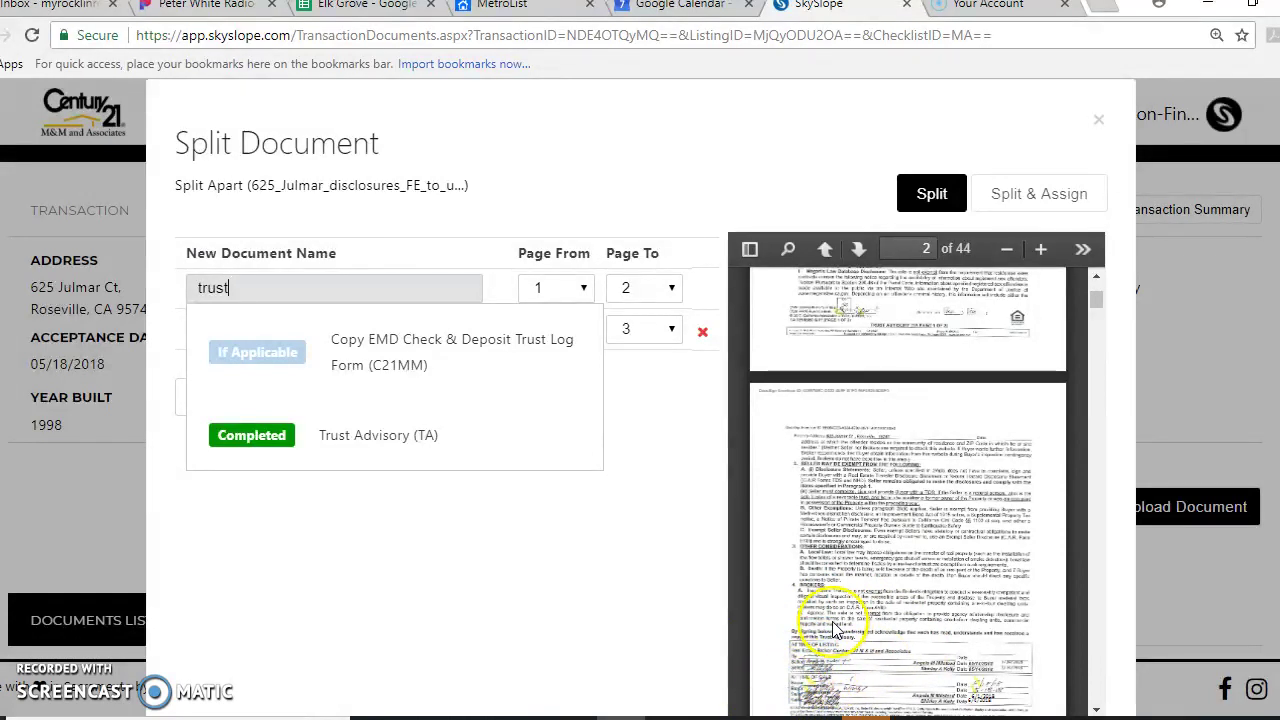
pyautogui.click(331, 440)
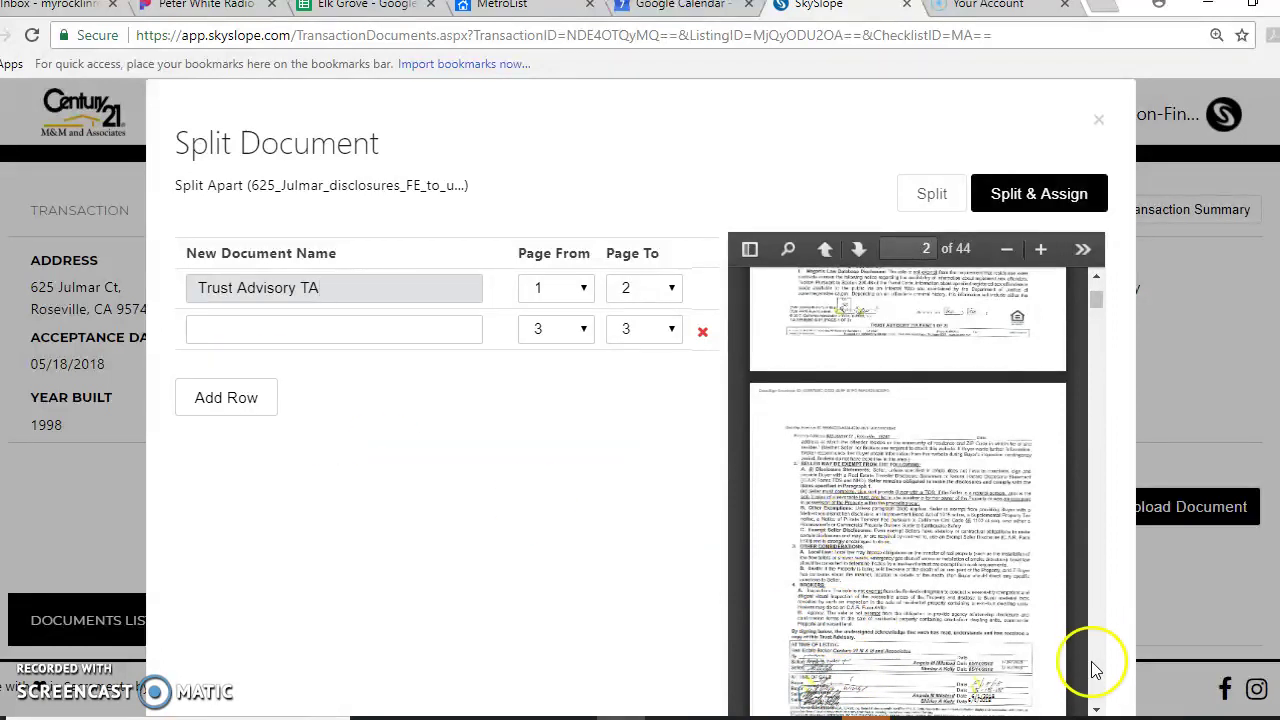
# - Check the buyer's inspection advisory in the preview and name the split row for page 3 "bia"
pyautogui.click(1096, 708)
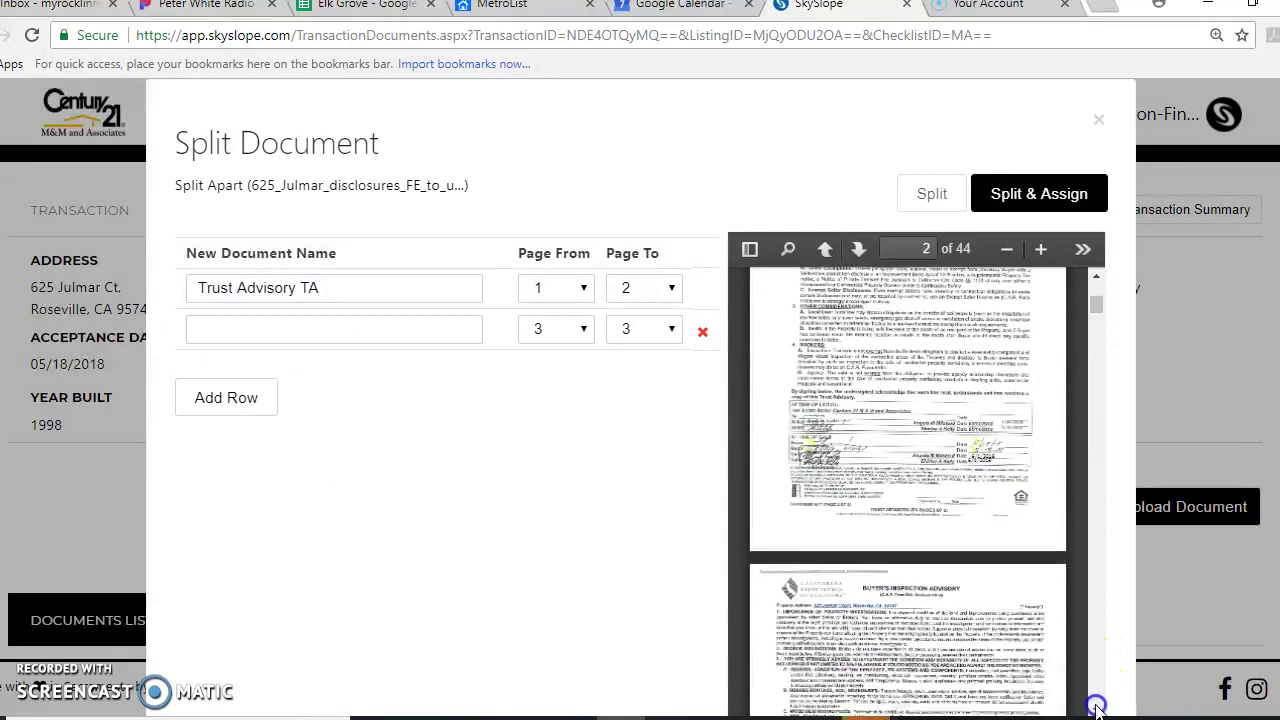
pyautogui.moveTo(1096, 708); pyautogui.dragTo(1096, 709)
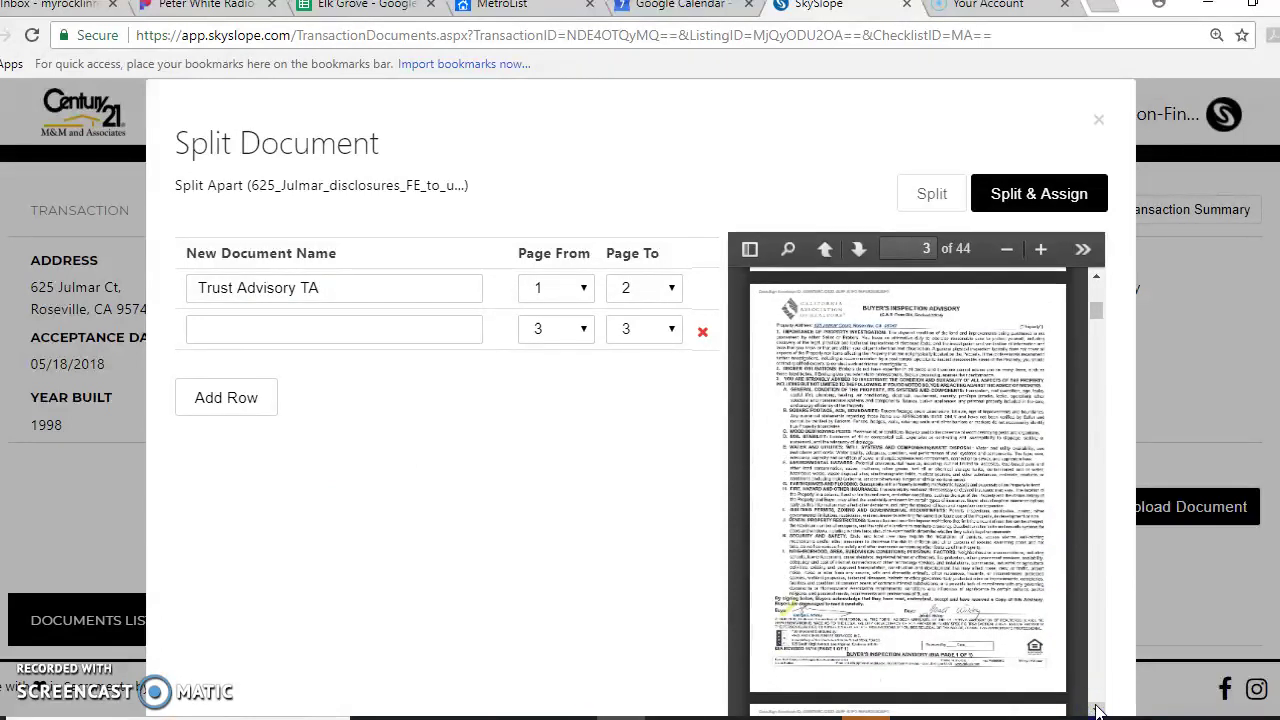
pyautogui.click(1096, 708)
pyautogui.click(1096, 708)
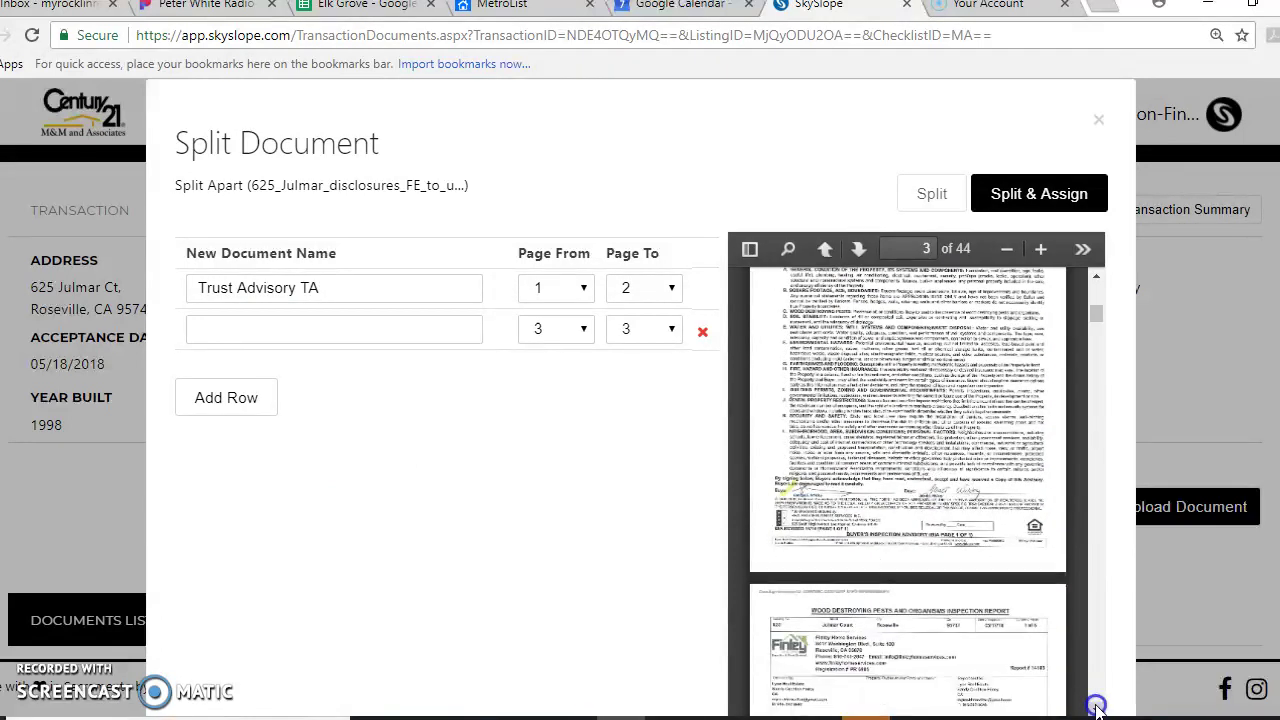
pyautogui.click(287, 323)
pyautogui.write('bia')
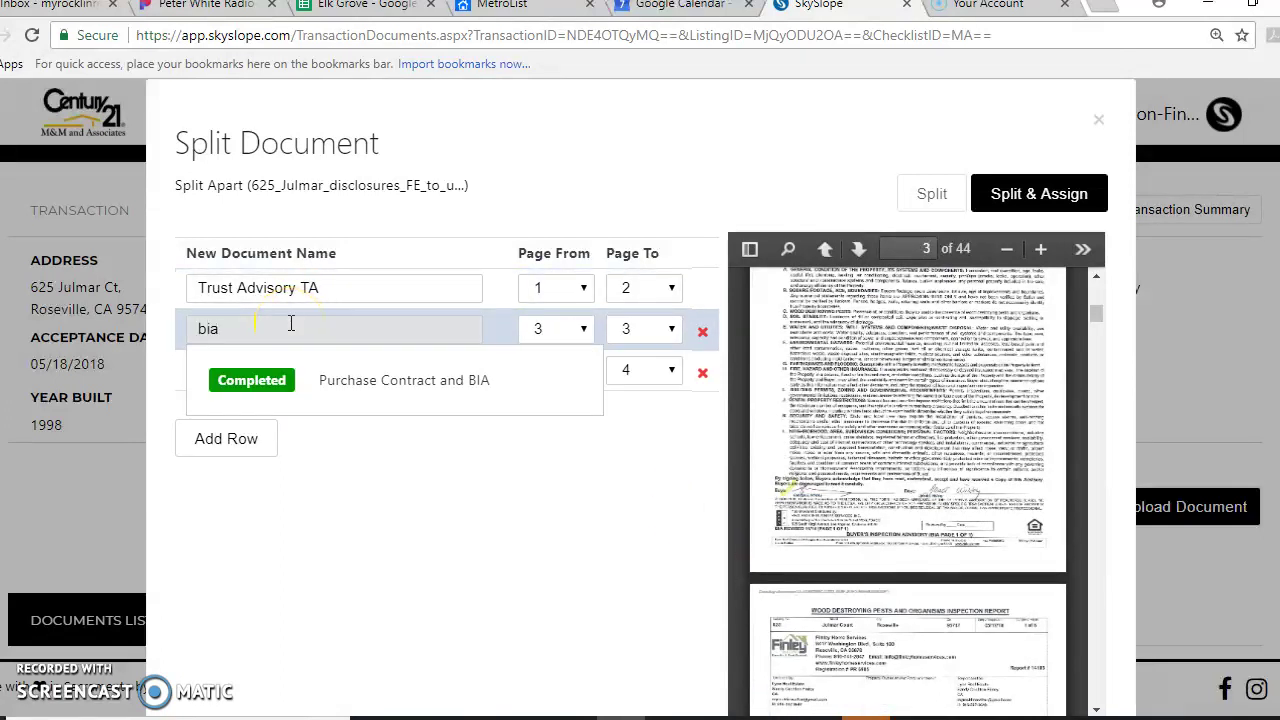
pyautogui.click(1098, 274)
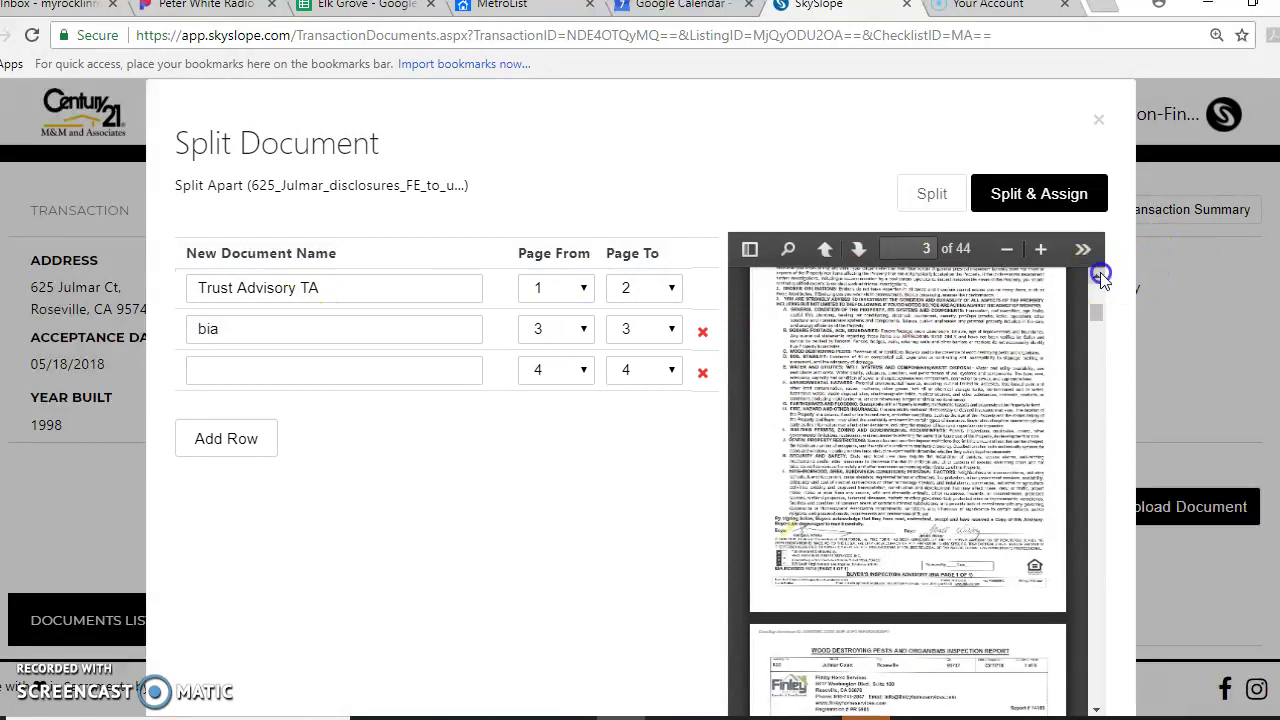
pyautogui.click(1098, 274)
pyautogui.click(1098, 274)
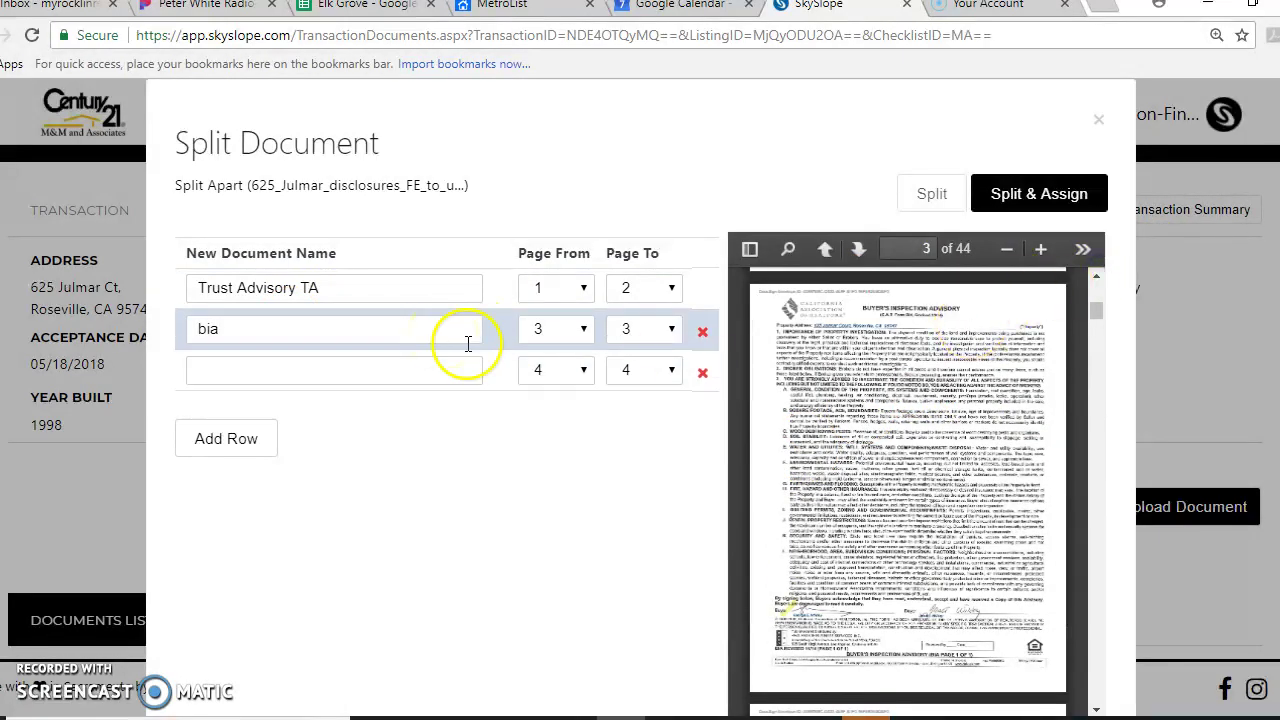
# - Assign page 4, the wood destroying pests report, to the checklist item Receipt for Reports (RFR) or Documents
pyautogui.click(1096, 712)
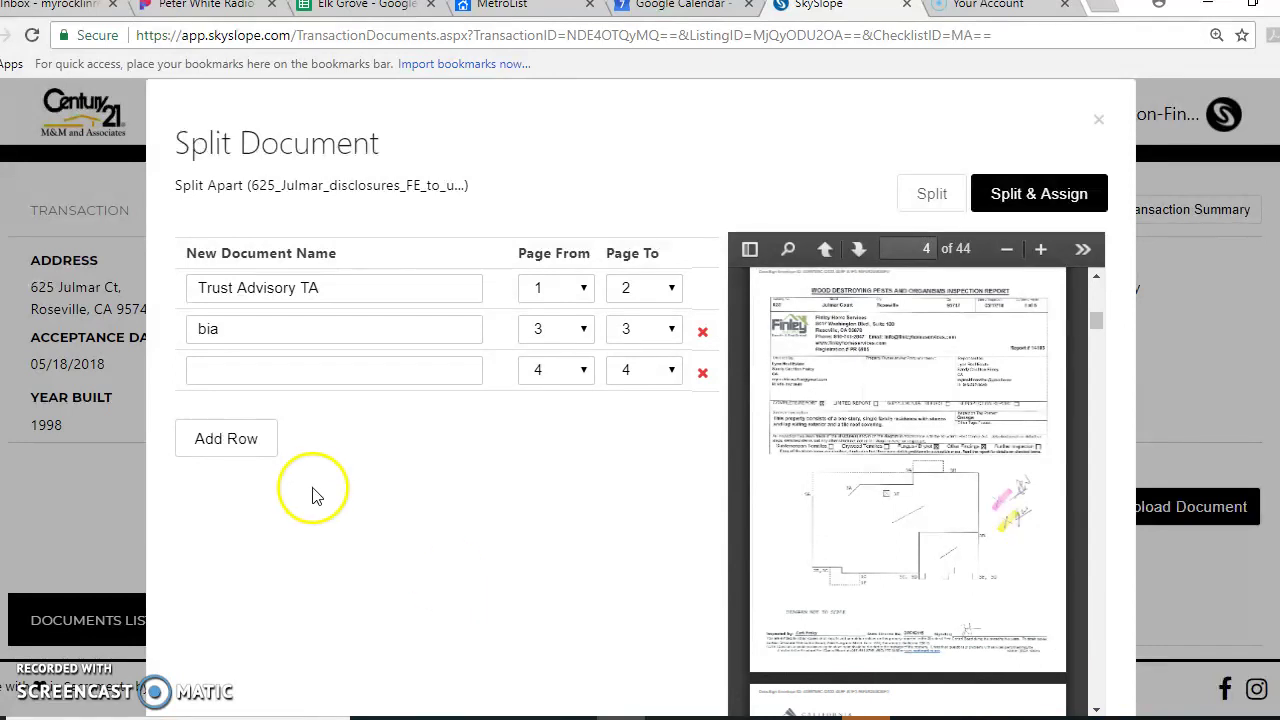
pyautogui.click(282, 366)
pyautogui.write('re')
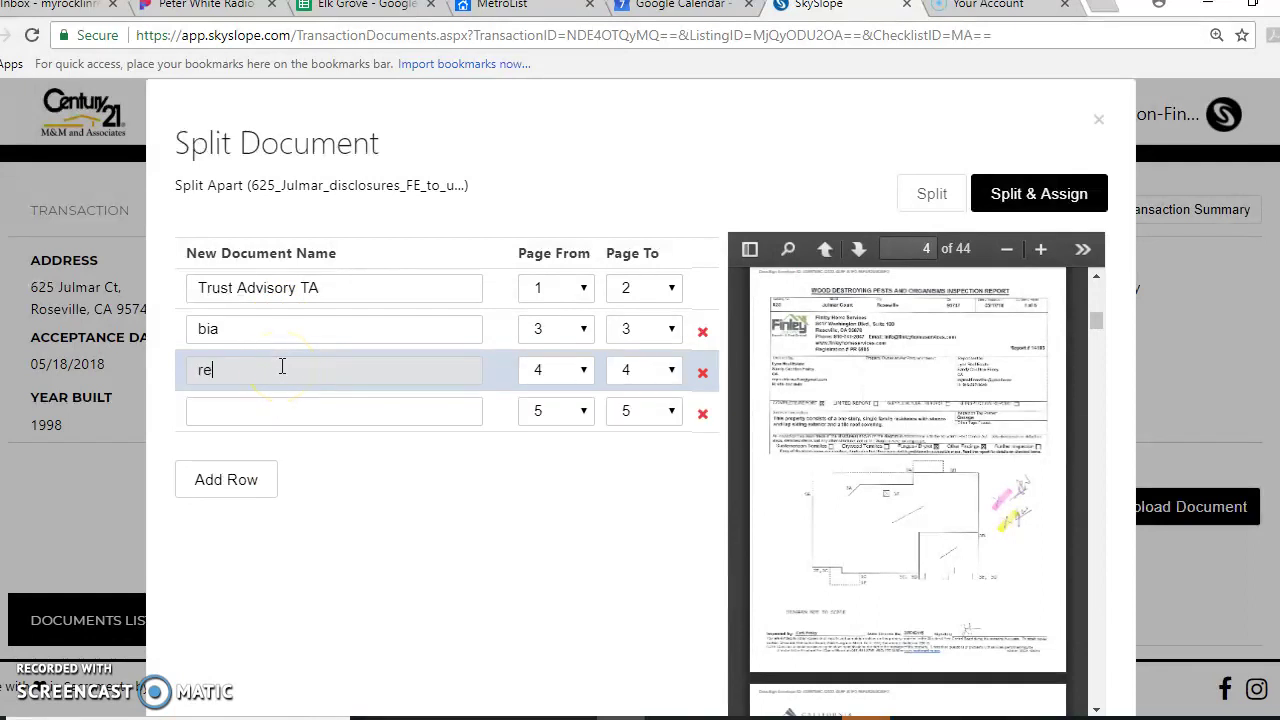
pyautogui.write('cei')
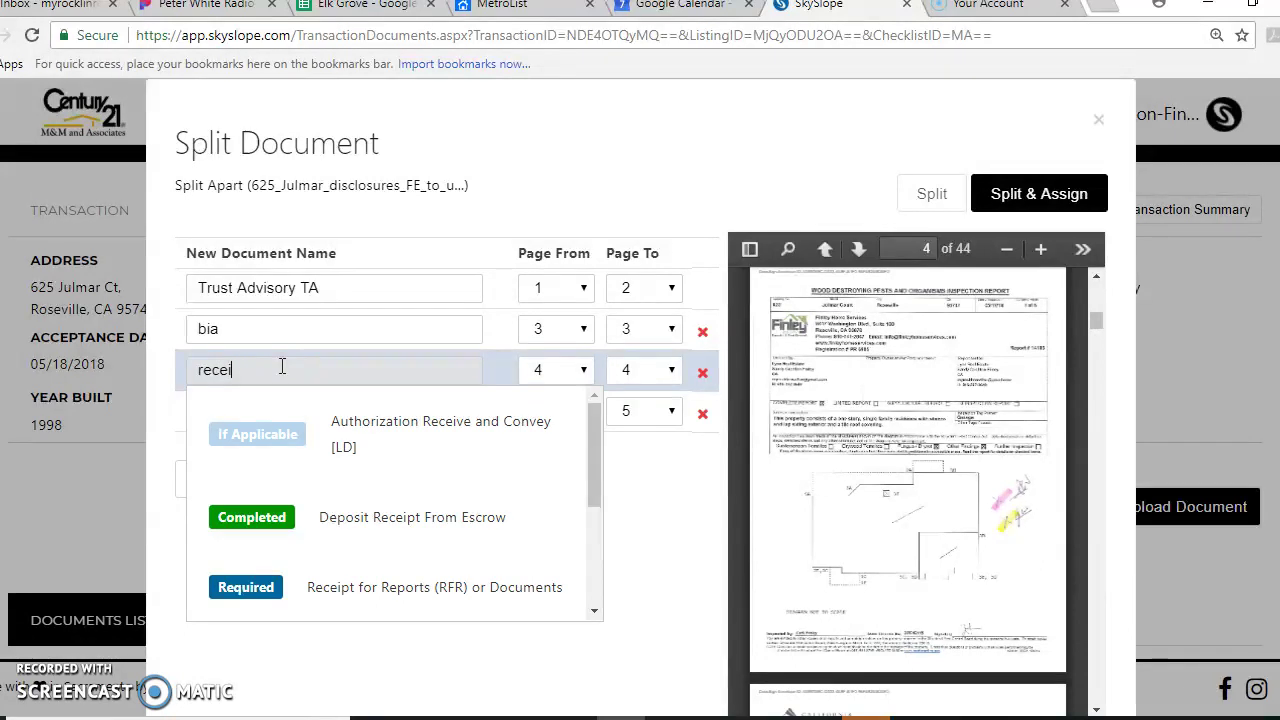
pyautogui.click(361, 588)
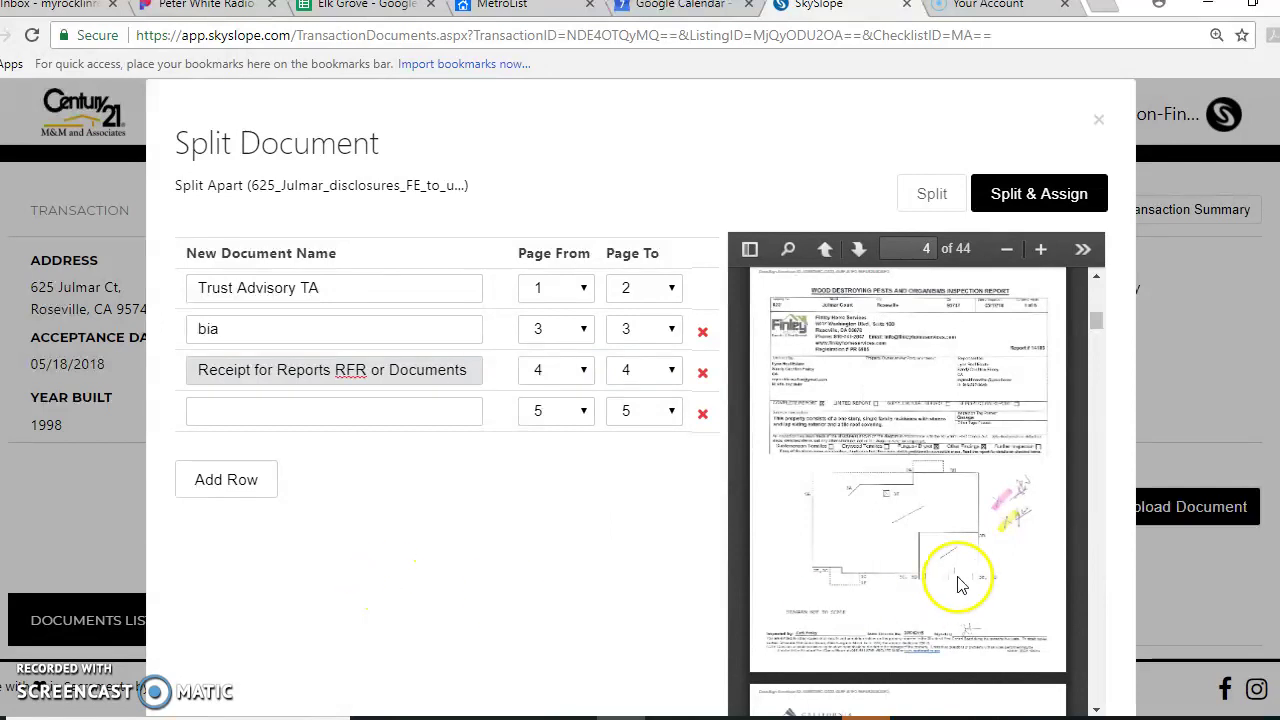
# - Assign the two addendum pages to the checklist item Addendum 2 (ADM), covering pages 5 to 6
pyautogui.click(1098, 710)
pyautogui.click(1098, 710)
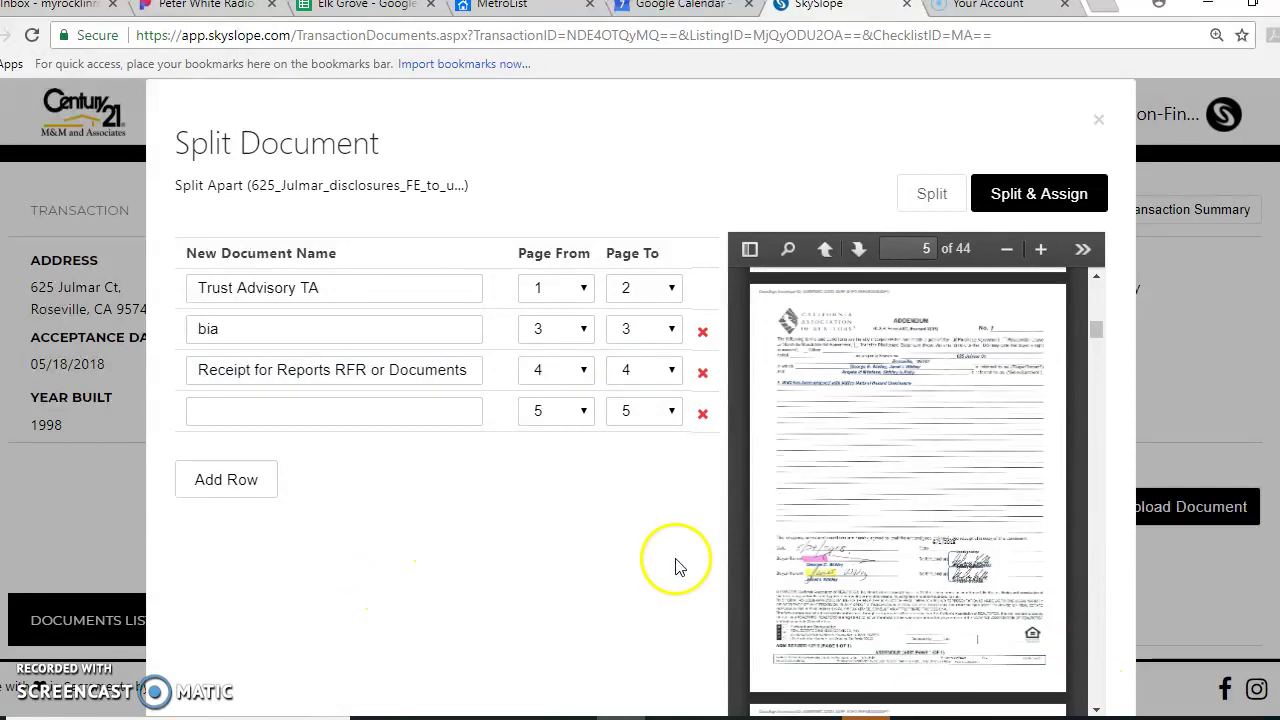
pyautogui.click(329, 411)
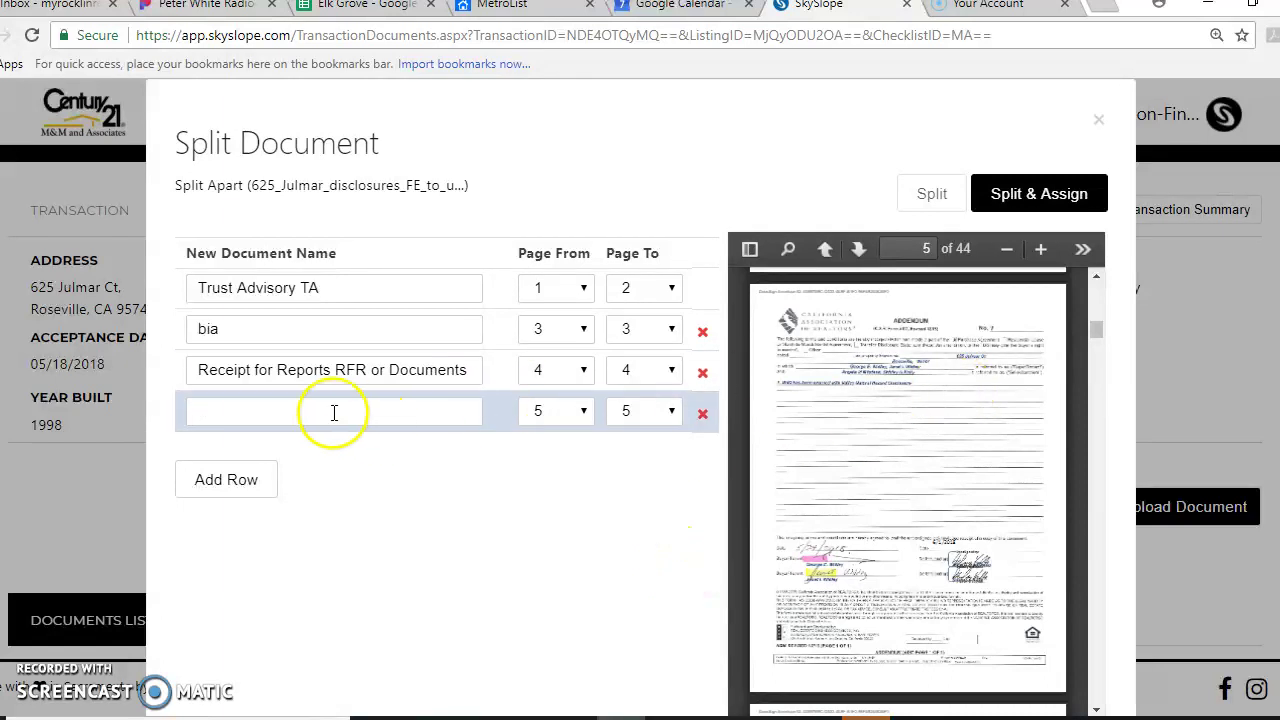
pyautogui.write('add')
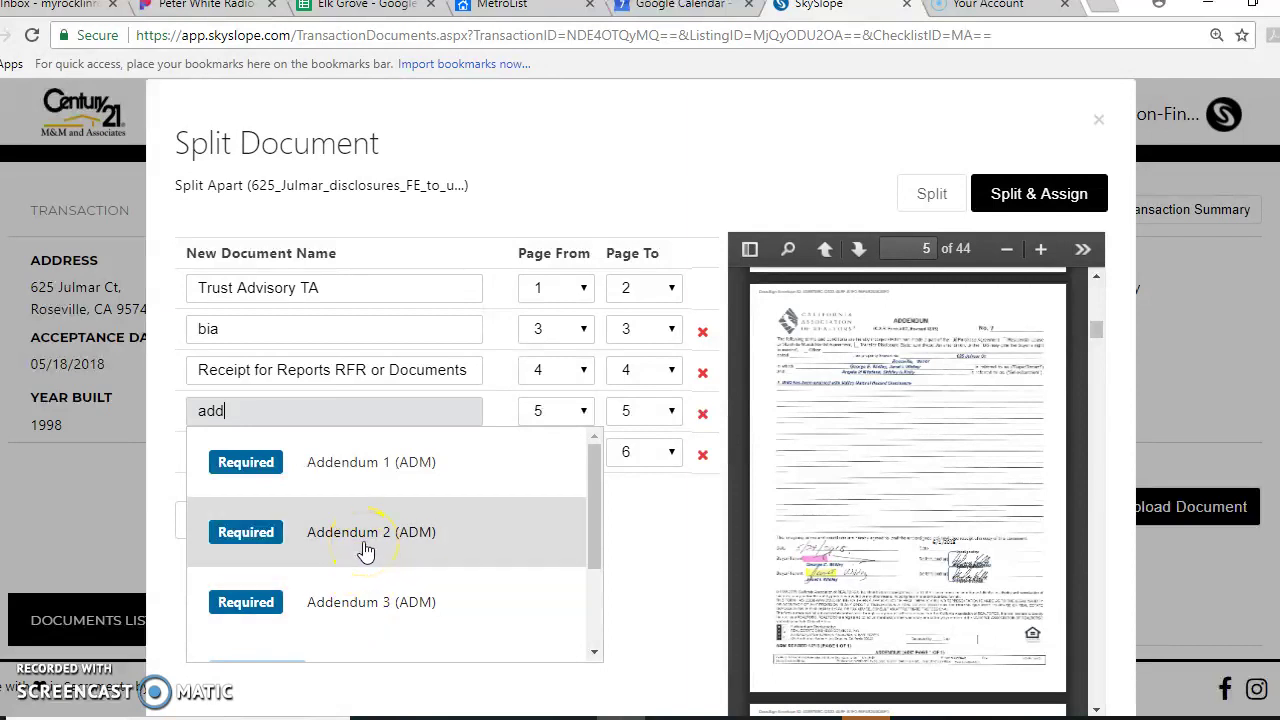
pyautogui.click(366, 550)
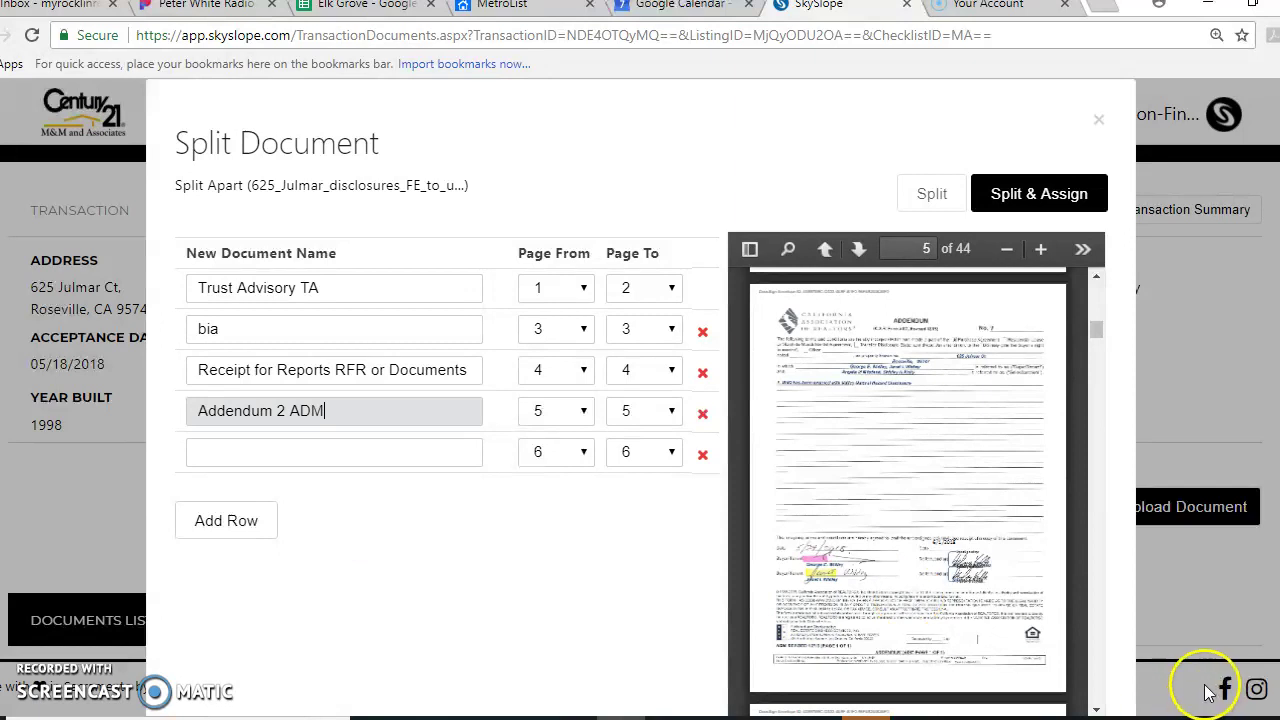
pyautogui.click(1097, 707)
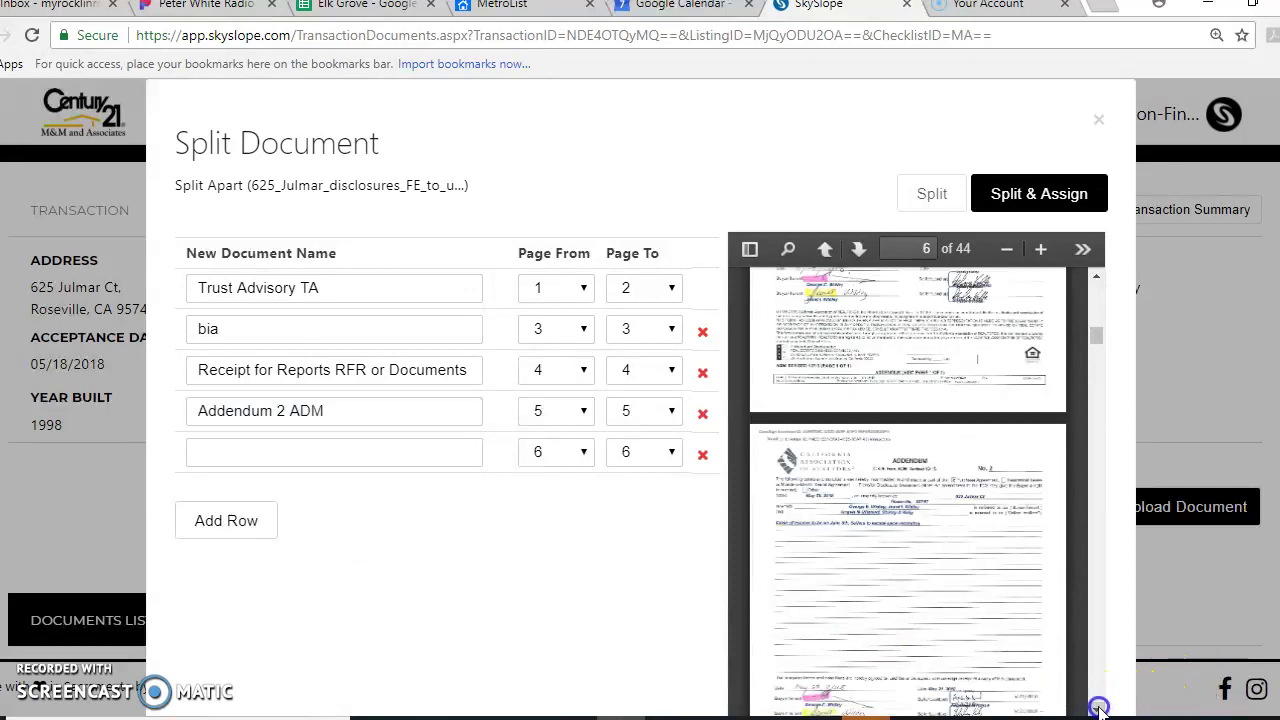
pyautogui.click(1097, 707)
pyautogui.click(1097, 707)
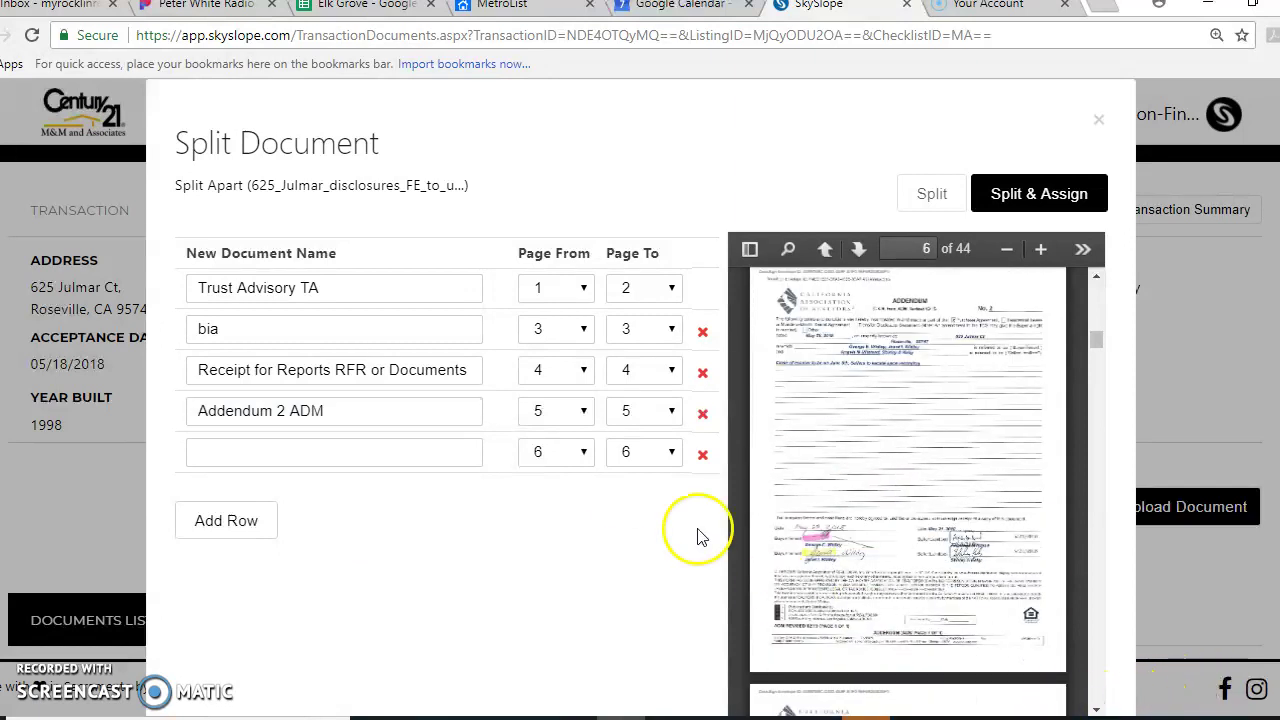
pyautogui.click(664, 420)
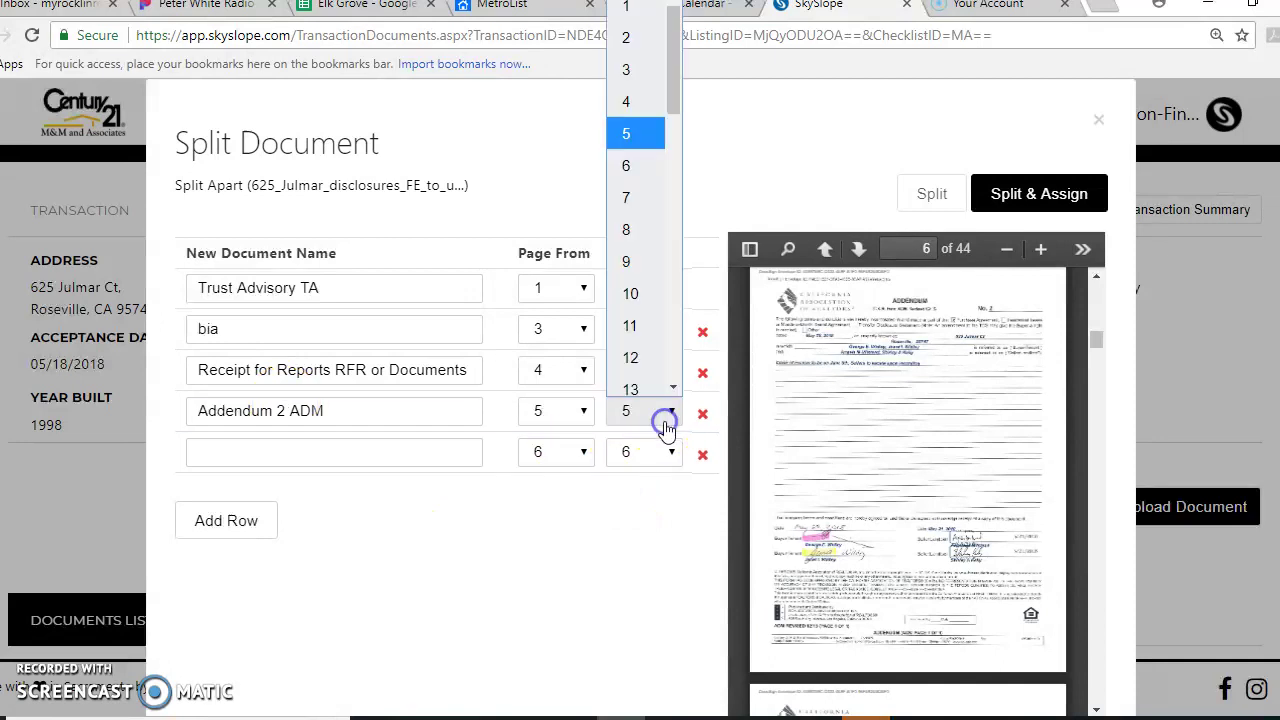
pyautogui.click(619, 172)
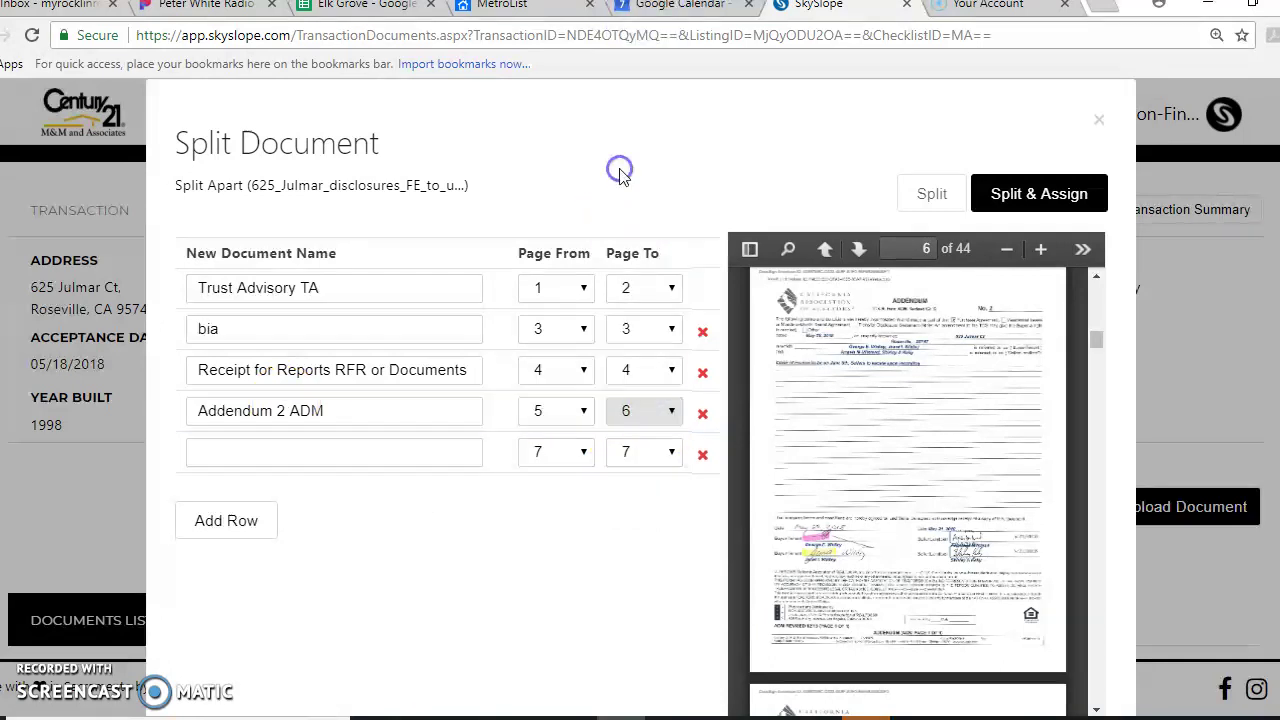
# - Assign page 7, the receipt for reports form, to the checklist item Receipt for Reports (RFR) or Documents
pyautogui.click(1095, 710)
pyautogui.click(1095, 710)
pyautogui.click(1095, 710)
pyautogui.click(1095, 710)
pyautogui.click(1095, 710)
pyautogui.click(1095, 710)
pyautogui.click(1095, 710)
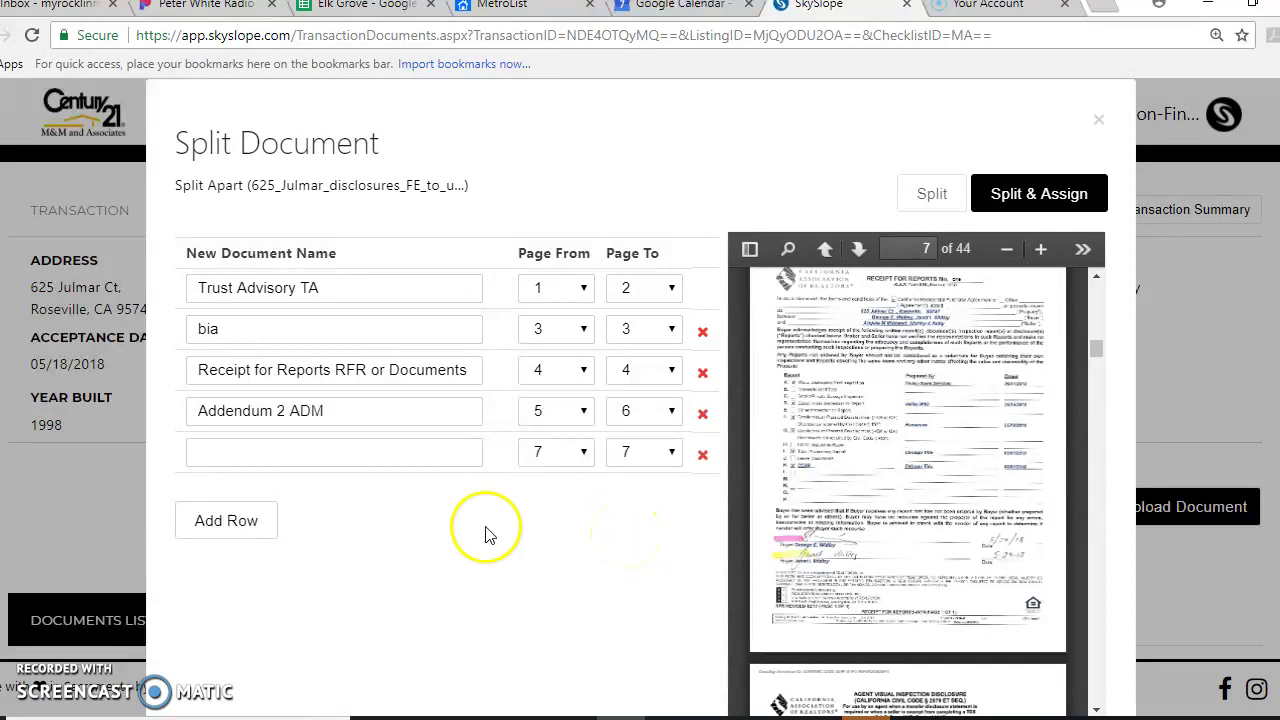
pyautogui.click(327, 454)
pyautogui.write('recei')
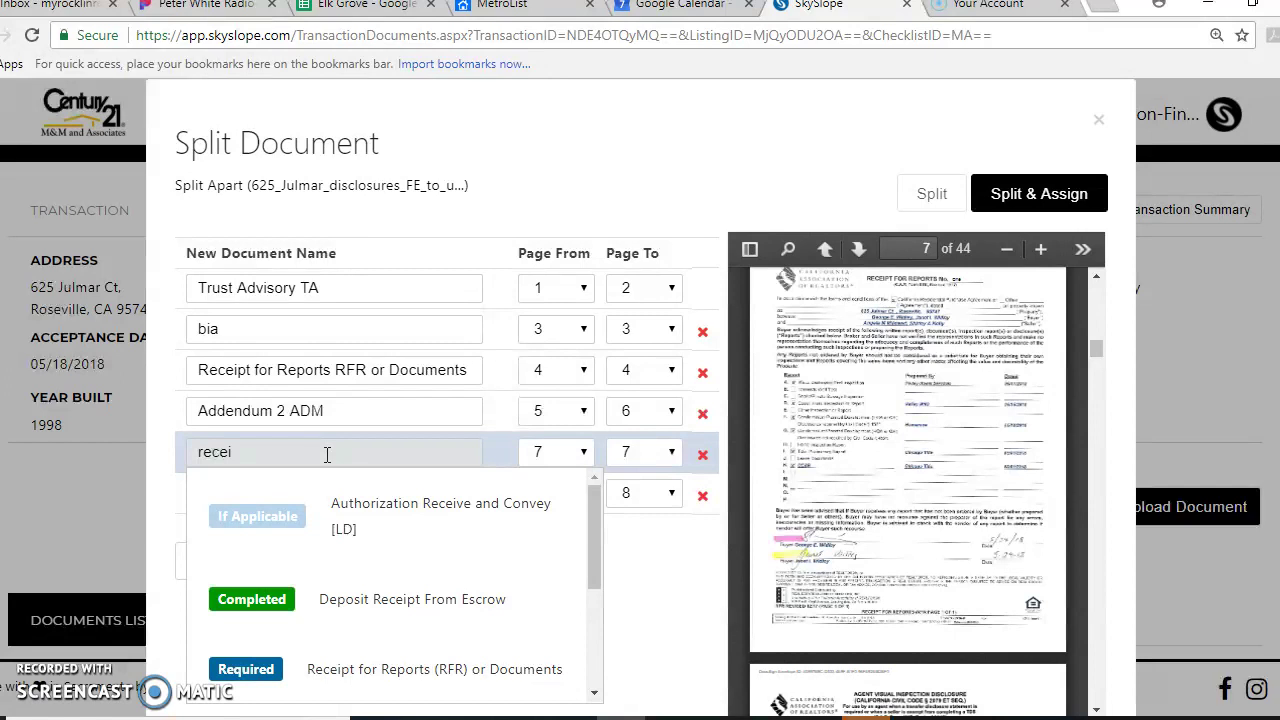
pyautogui.click(370, 668)
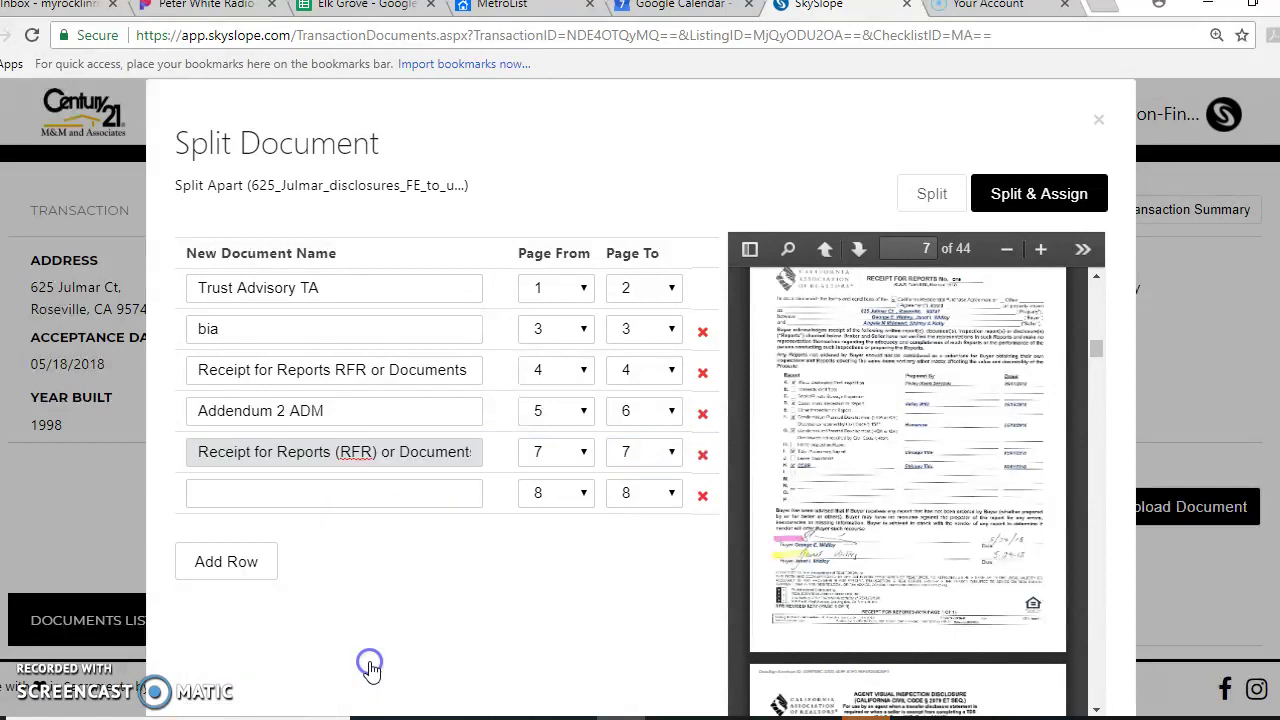
# - Assign the agent visual inspection disclosure to the checklist item Agent Visual Inspection (AVID), covering pages 8 to 10
pyautogui.click(1095, 710)
pyautogui.click(1095, 710)
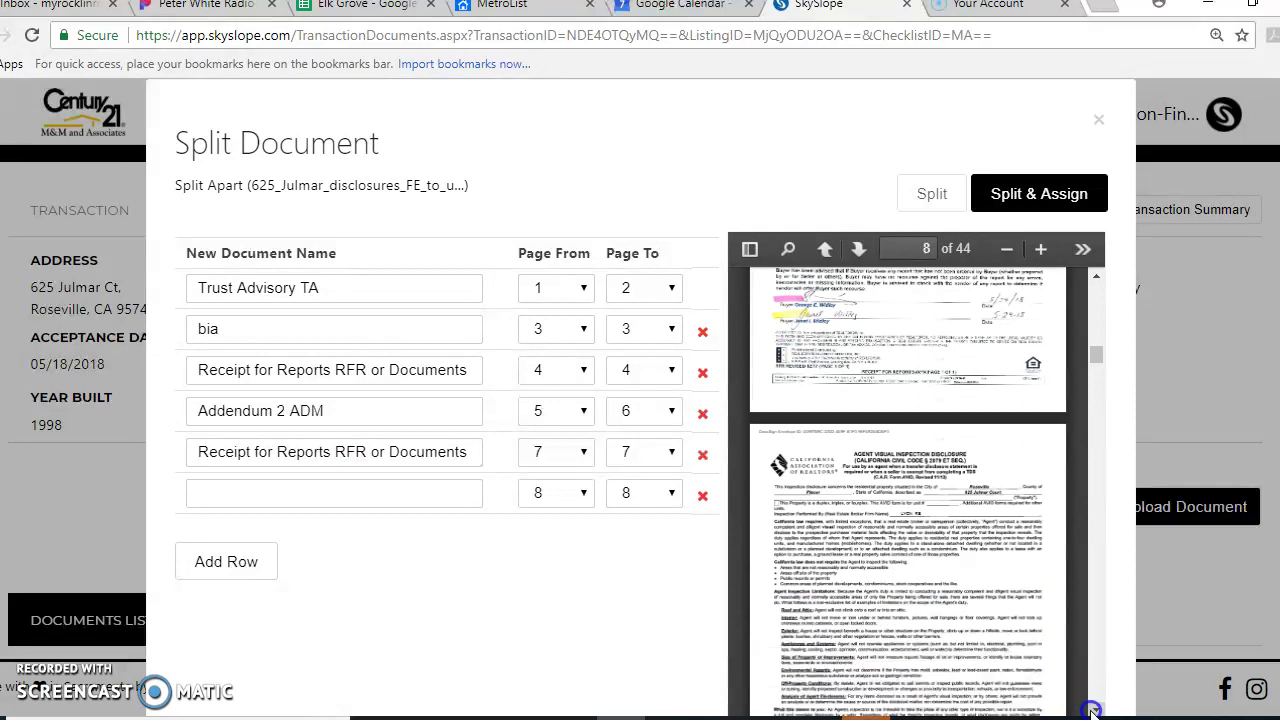
pyautogui.click(1093, 710)
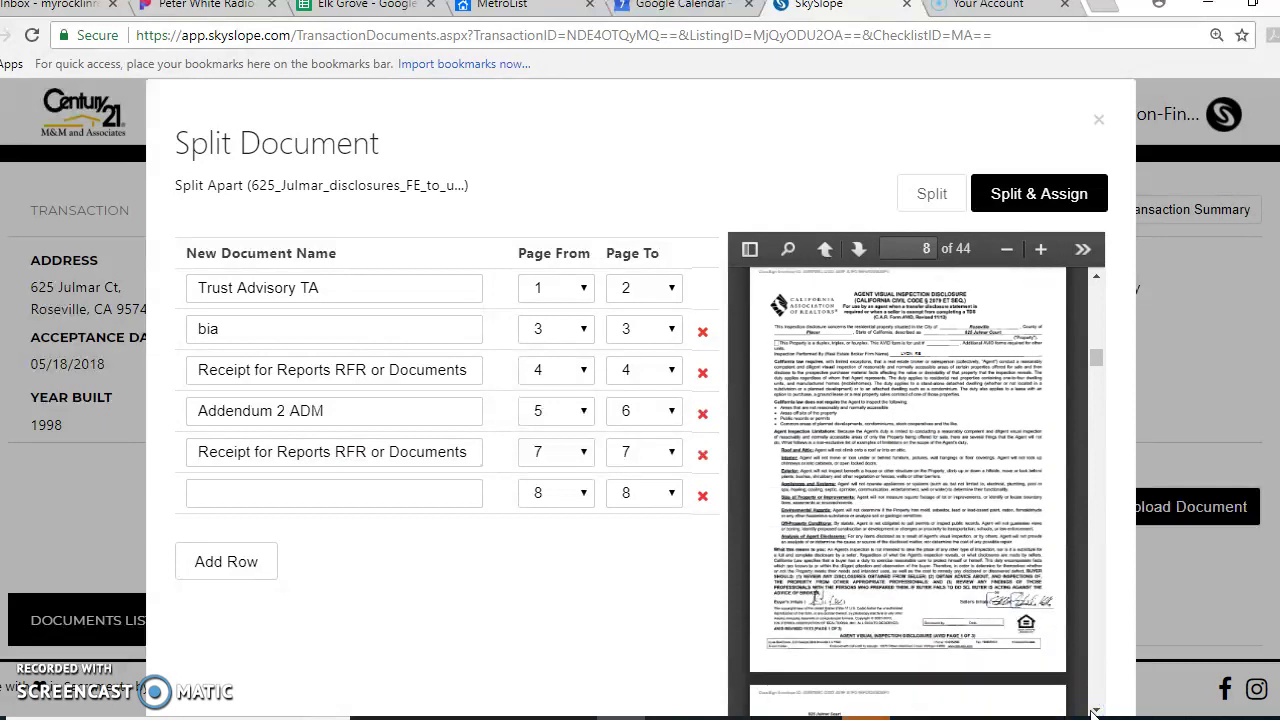
pyautogui.click(1093, 710)
pyautogui.click(1093, 710)
pyautogui.click(1093, 710)
pyautogui.click(1093, 710)
pyautogui.click(1093, 710)
pyautogui.click(1093, 710)
pyautogui.click(1093, 710)
pyautogui.click(1094, 710)
pyautogui.click(1094, 710)
pyautogui.click(1094, 710)
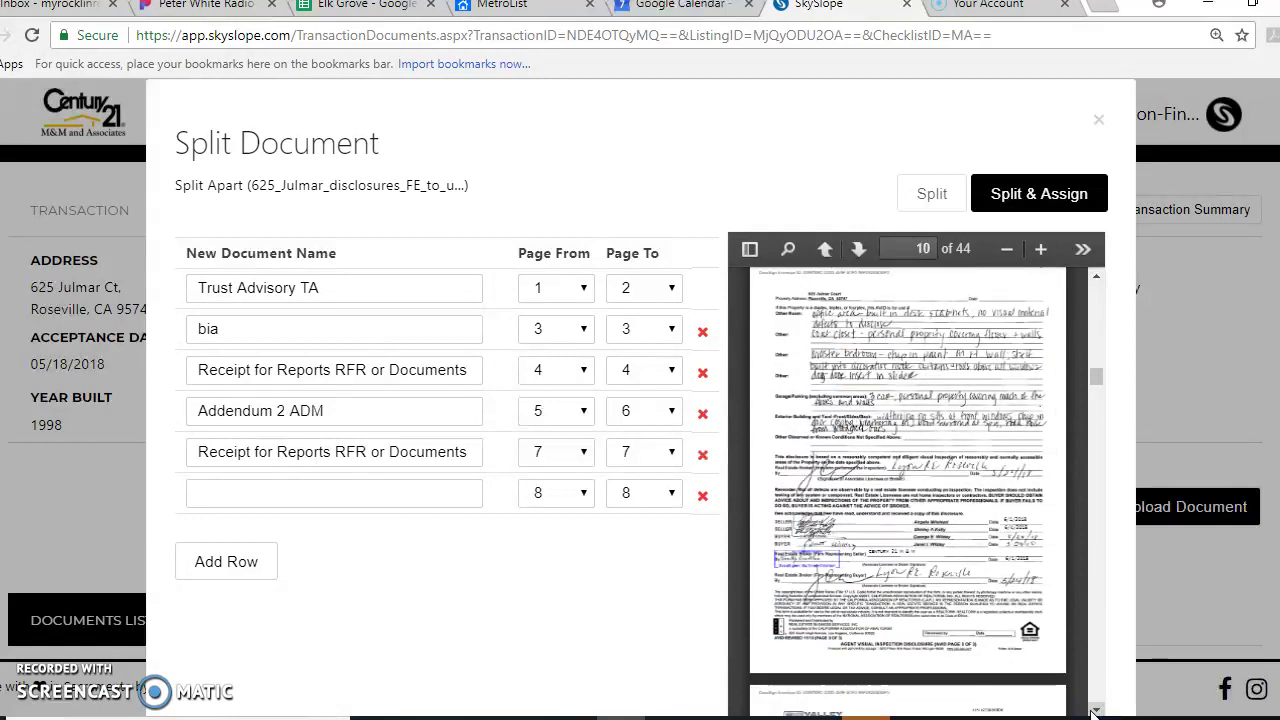
pyautogui.click(666, 492)
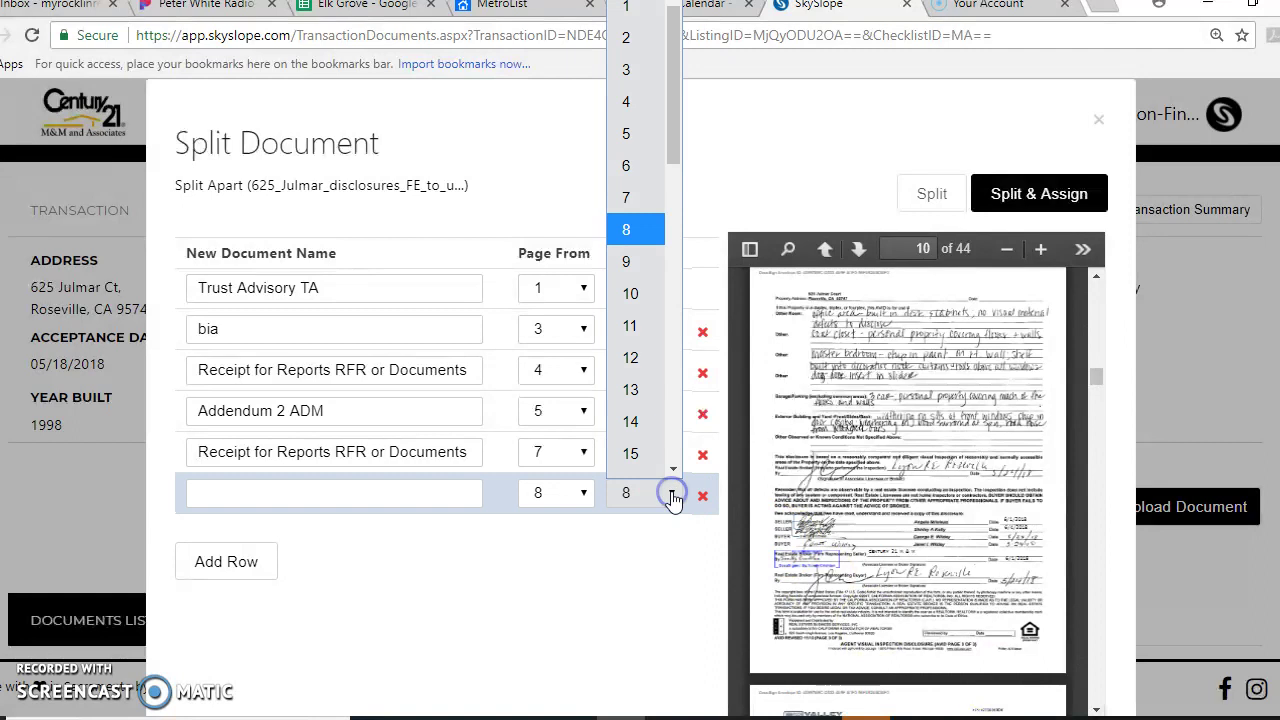
pyautogui.click(630, 294)
pyautogui.click(337, 495)
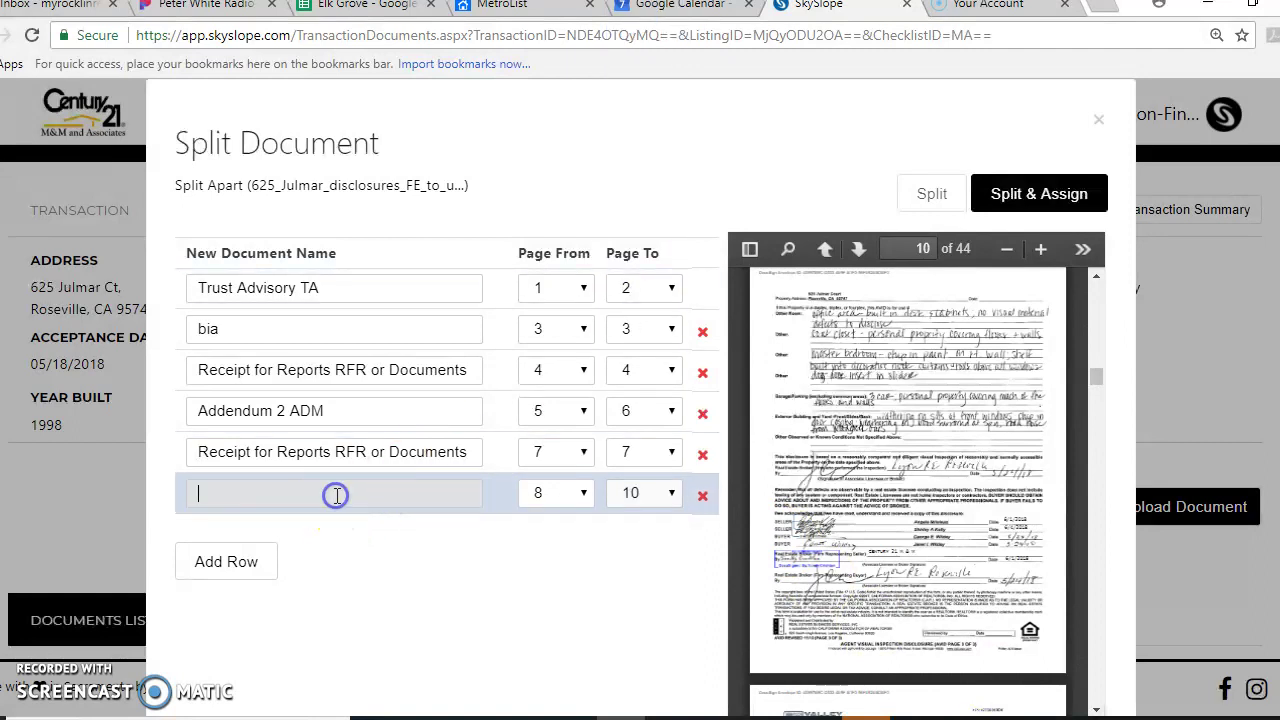
pyautogui.write('avid')
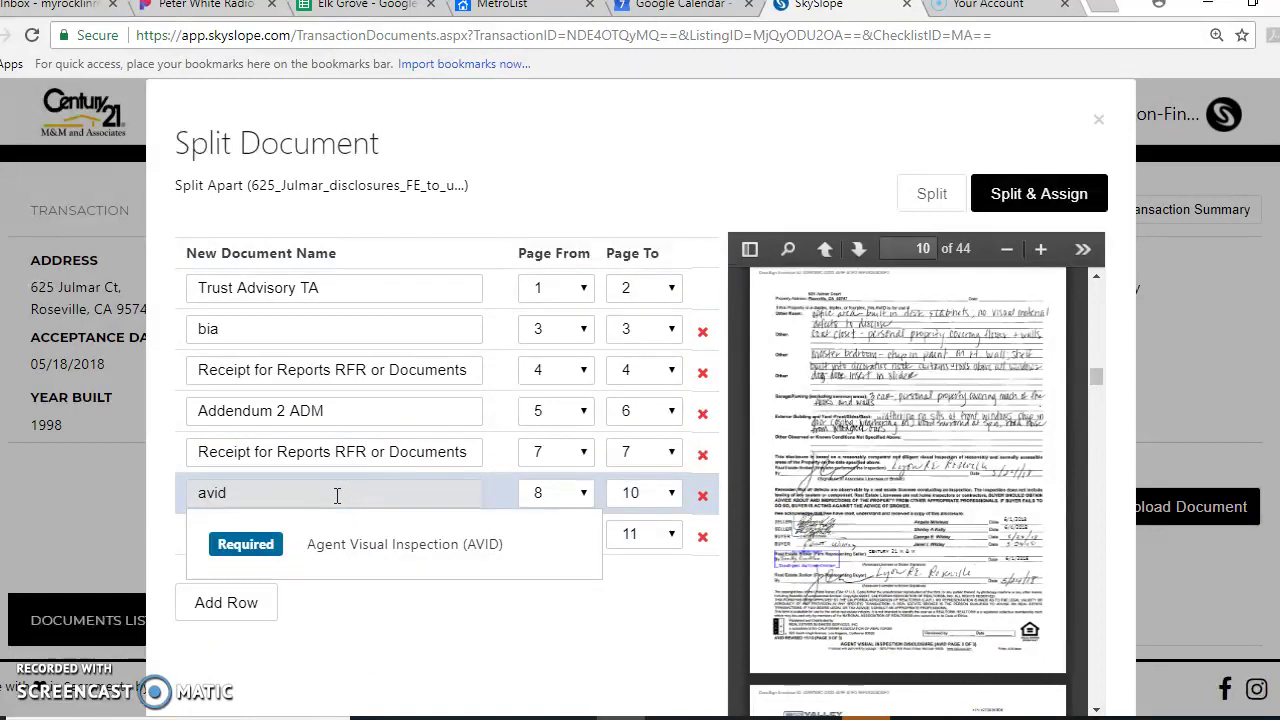
pyautogui.click(340, 528)
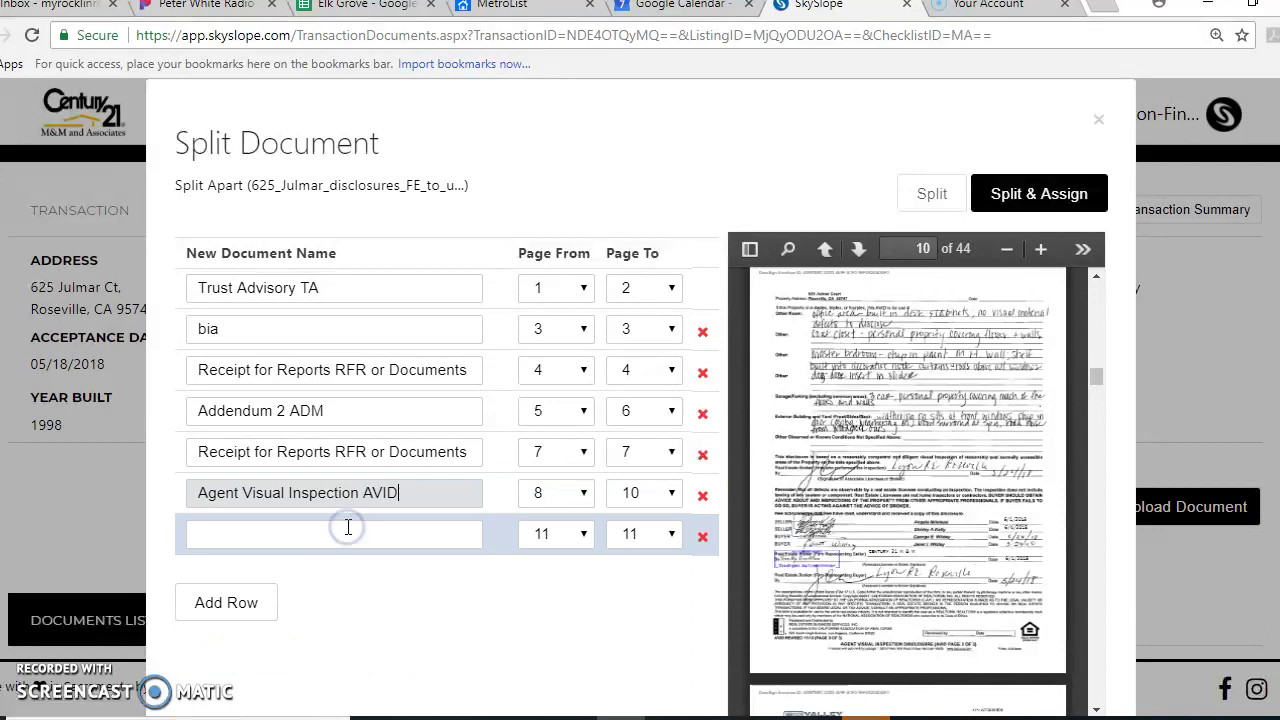
# - Assign page 11, the natural hazard disclosure statement, to the checklist item Natural Hazard Disclosure (3rd Party)
pyautogui.click(1096, 710)
pyautogui.click(1096, 710)
pyautogui.click(1096, 710)
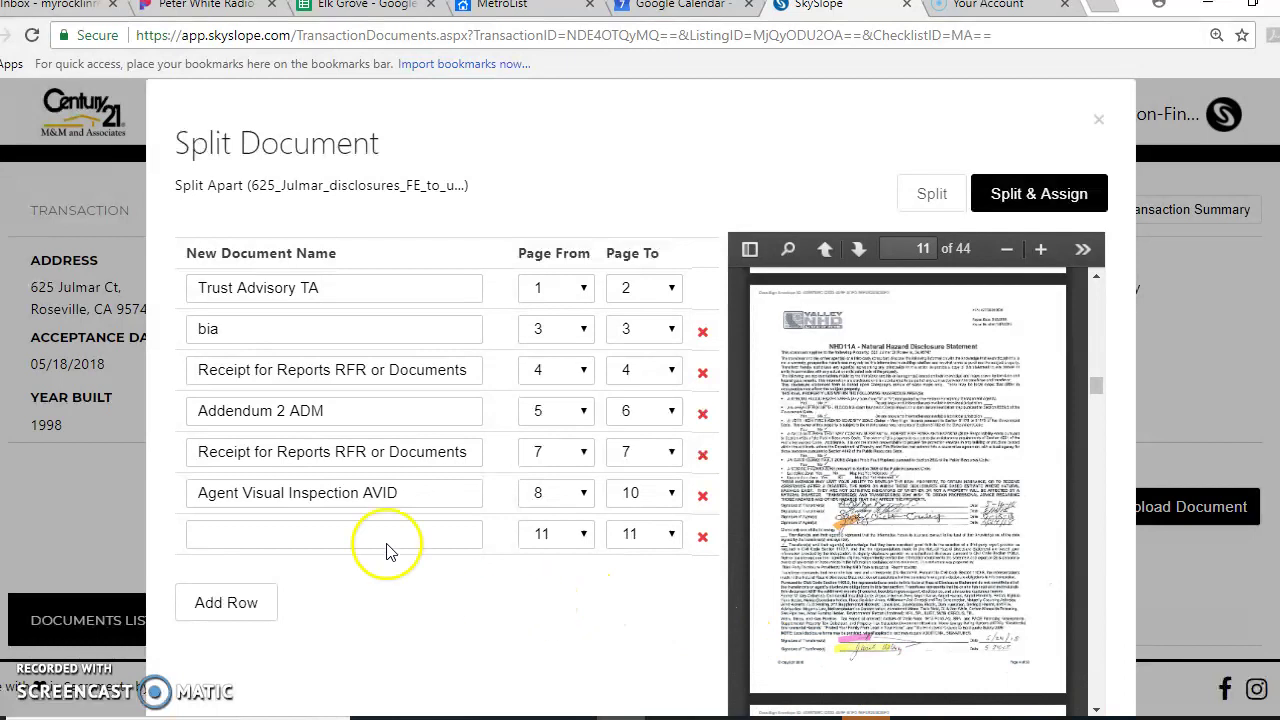
pyautogui.click(1096, 710)
pyautogui.click(1096, 710)
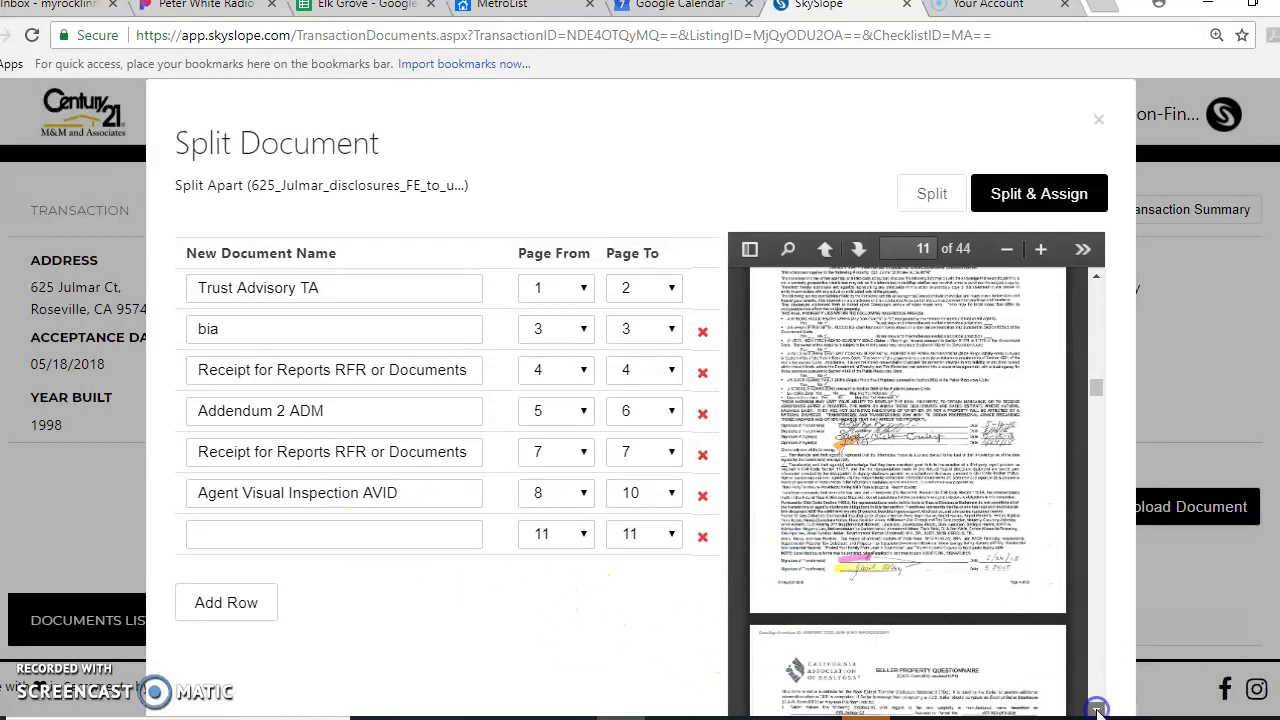
pyautogui.click(1096, 710)
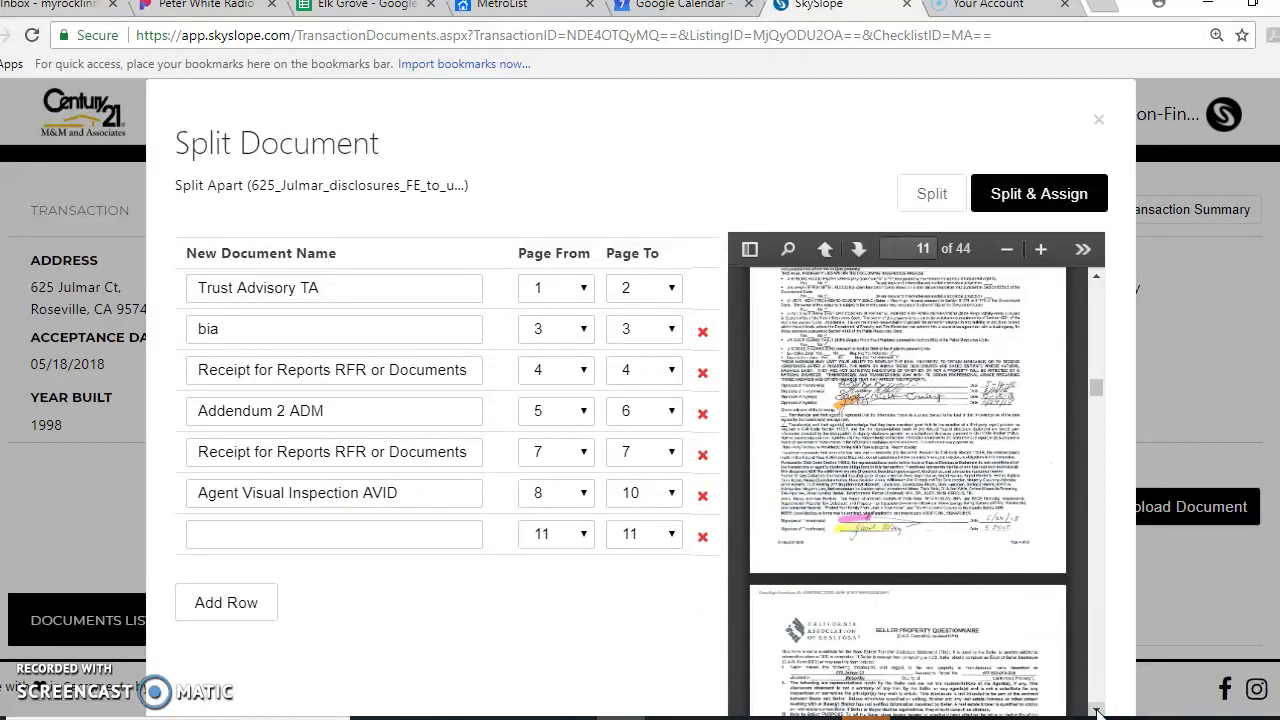
pyautogui.click(258, 536)
pyautogui.write('n')
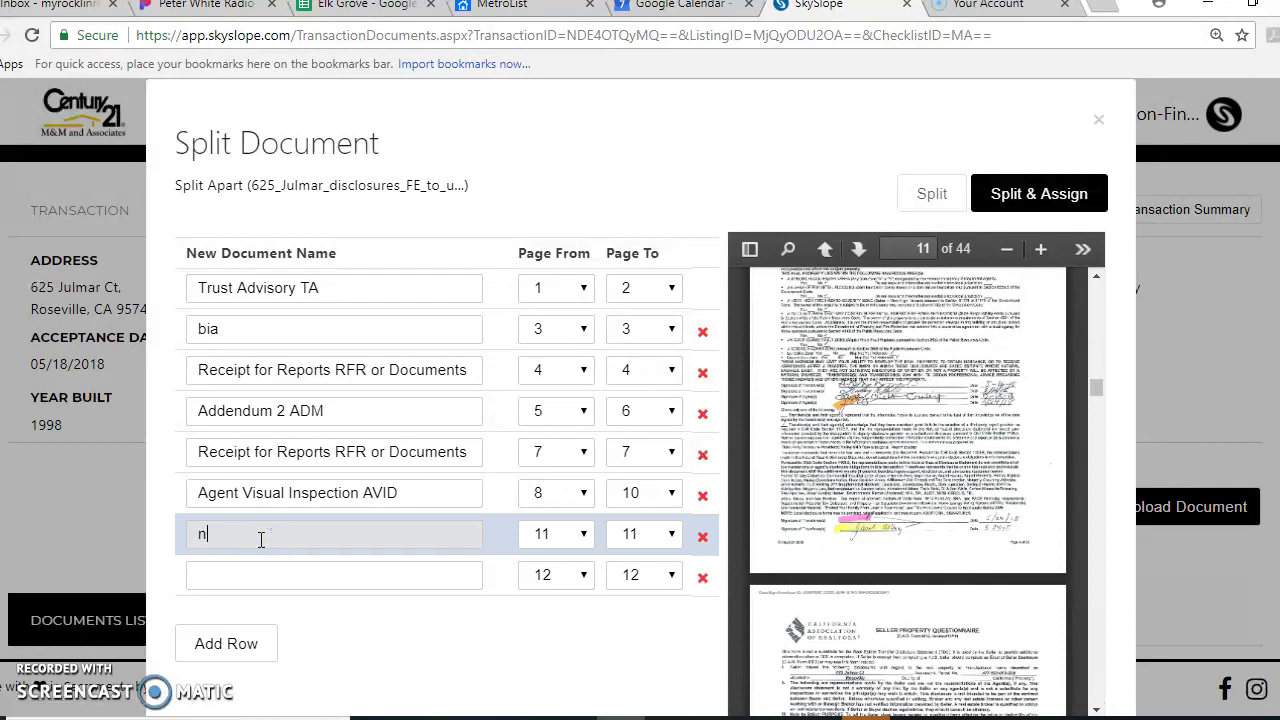
pyautogui.write('hd')
pyautogui.press('BackSpace')
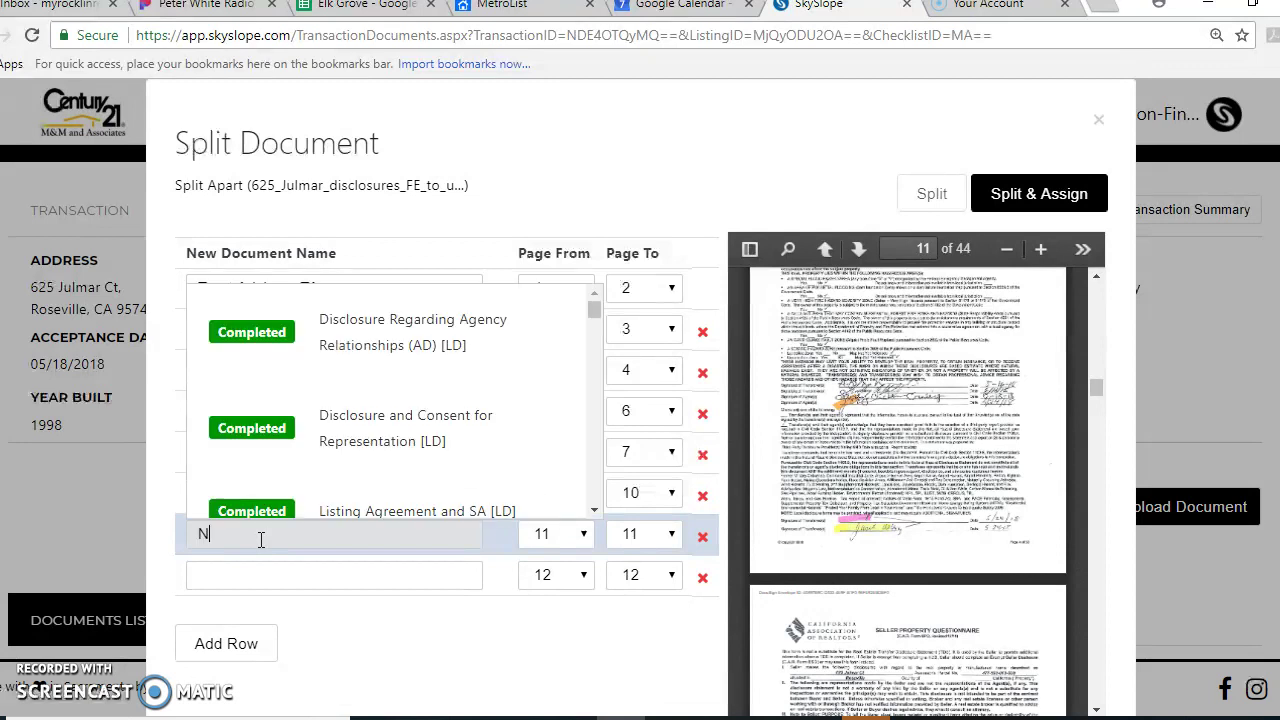
pyautogui.write('NH')
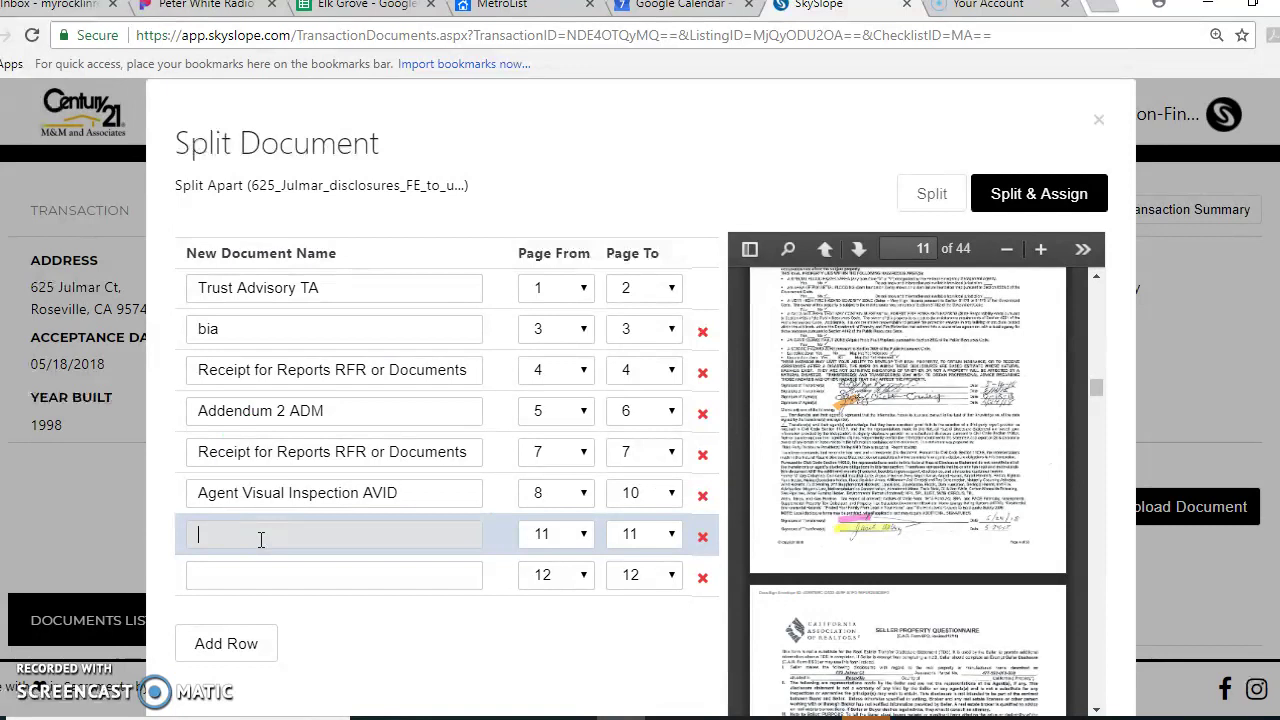
pyautogui.write('H')
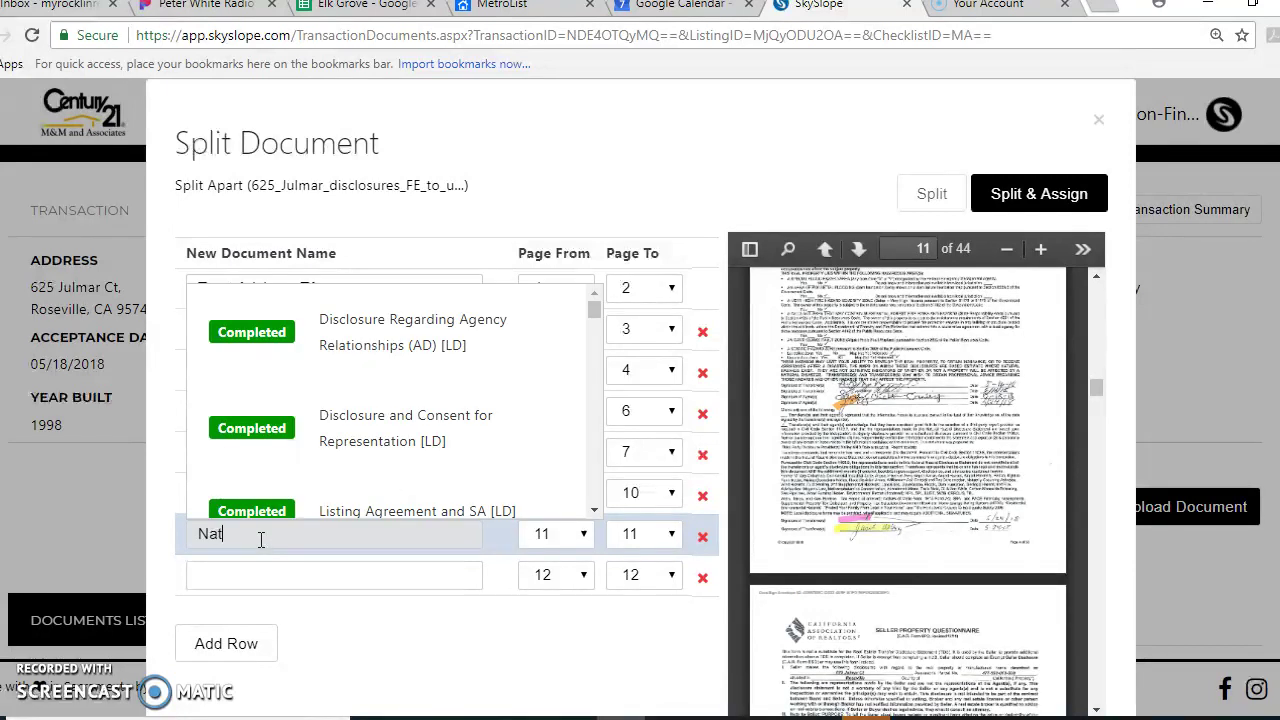
pyautogui.write('atural')
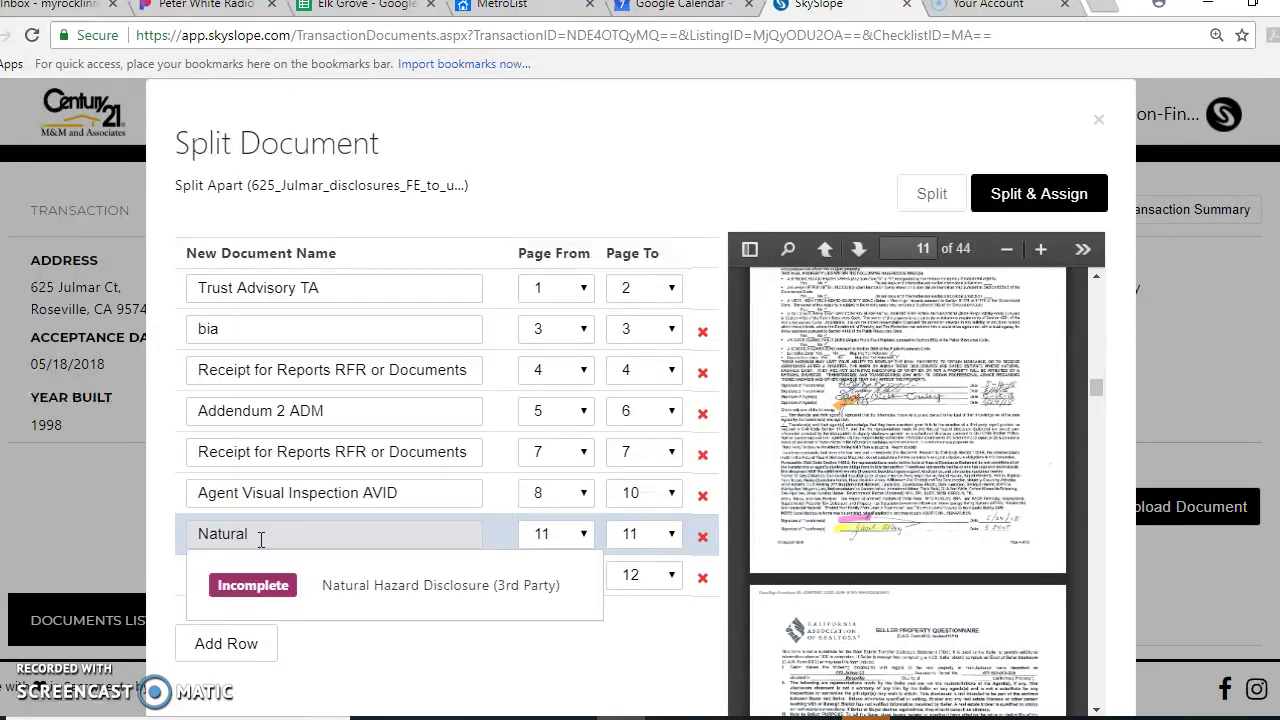
pyautogui.click(330, 600)
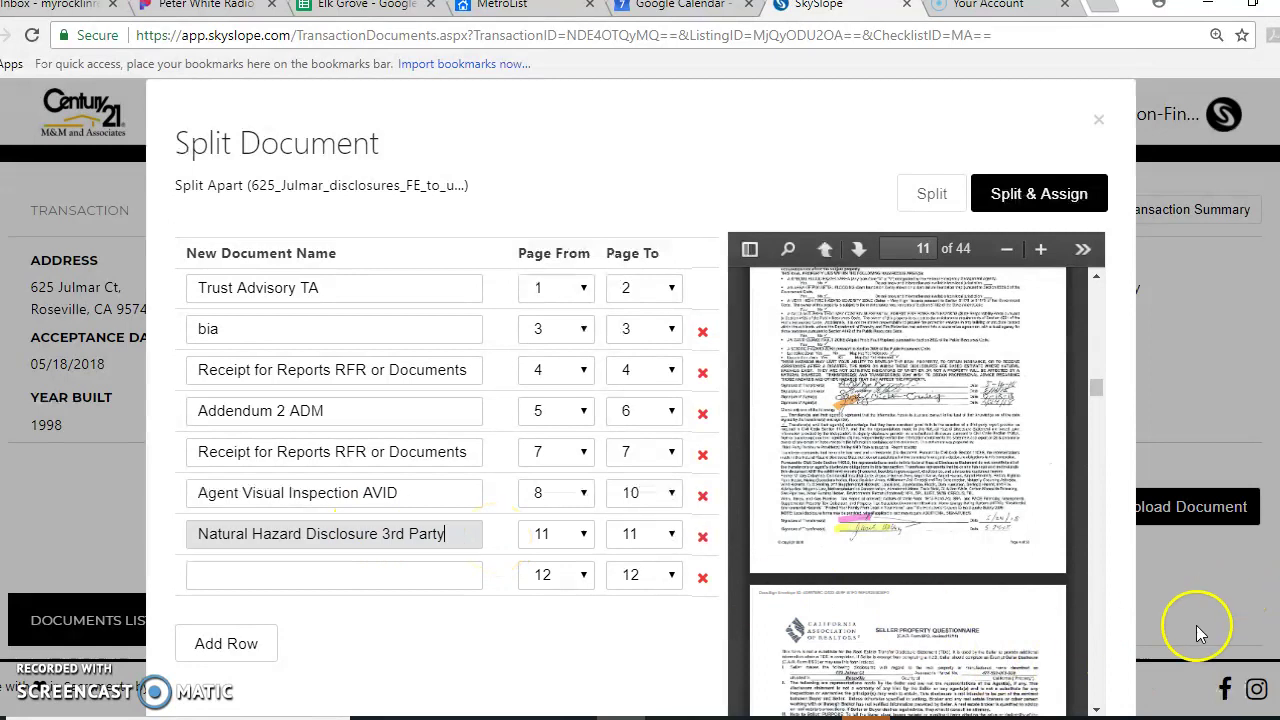
# - Assign the seller property questionnaire to the checklist item starting with Seller Prop Question, covering pages 12 to 15
pyautogui.click(1097, 710)
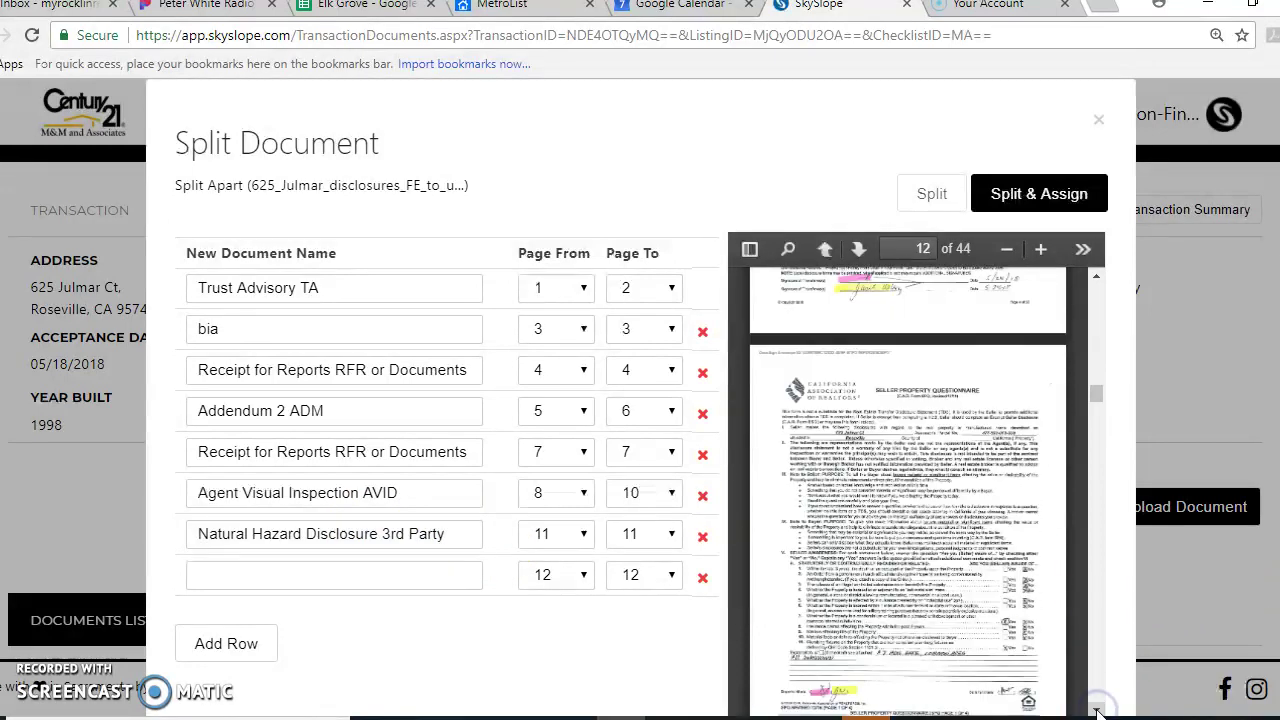
pyautogui.click(1097, 710)
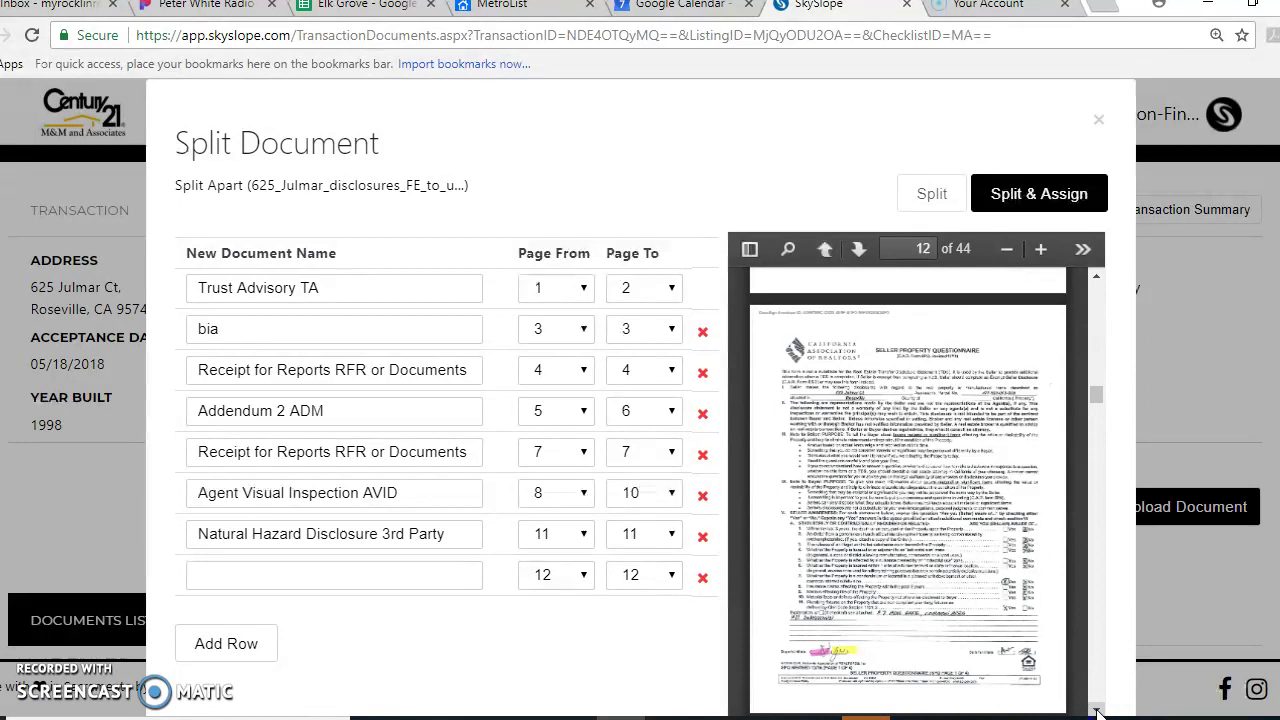
pyautogui.click(1097, 710)
pyautogui.click(1097, 710)
pyautogui.click(1097, 710)
pyautogui.click(1097, 710)
pyautogui.click(1097, 710)
pyautogui.click(1097, 710)
pyautogui.click(1097, 710)
pyautogui.click(1097, 710)
pyautogui.click(1097, 710)
pyautogui.click(1097, 710)
pyautogui.click(1097, 710)
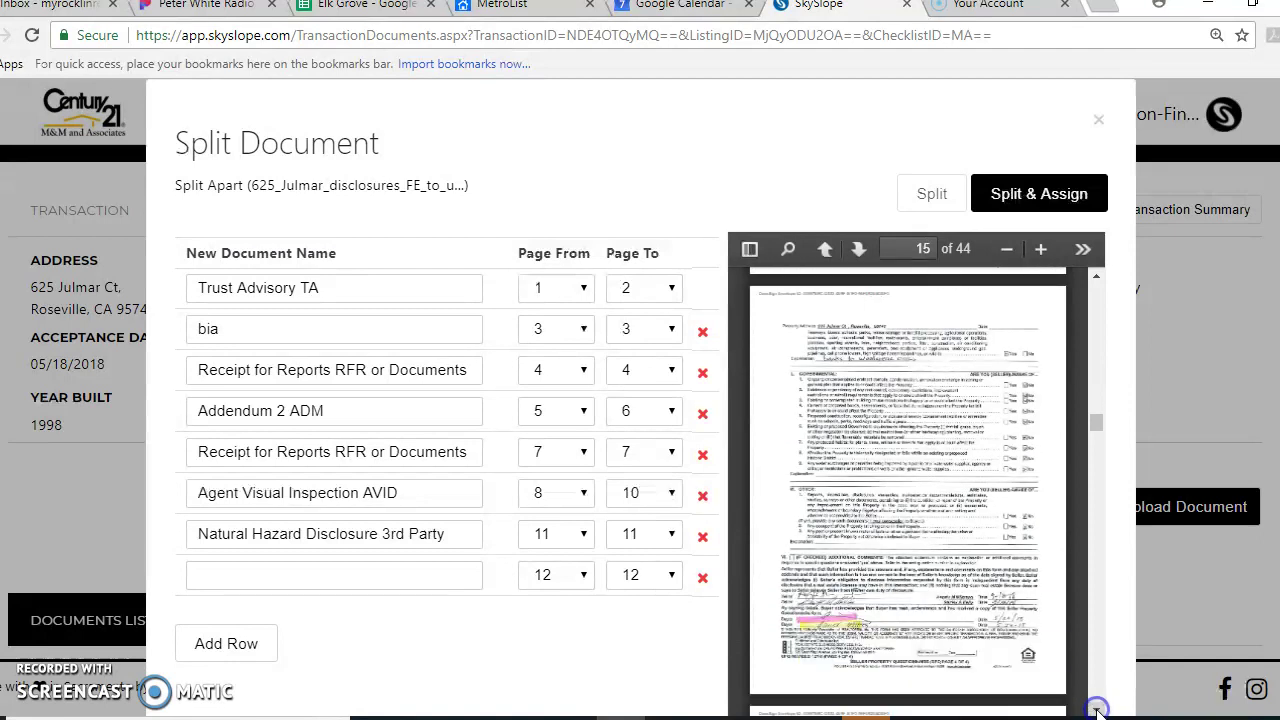
pyautogui.click(672, 578)
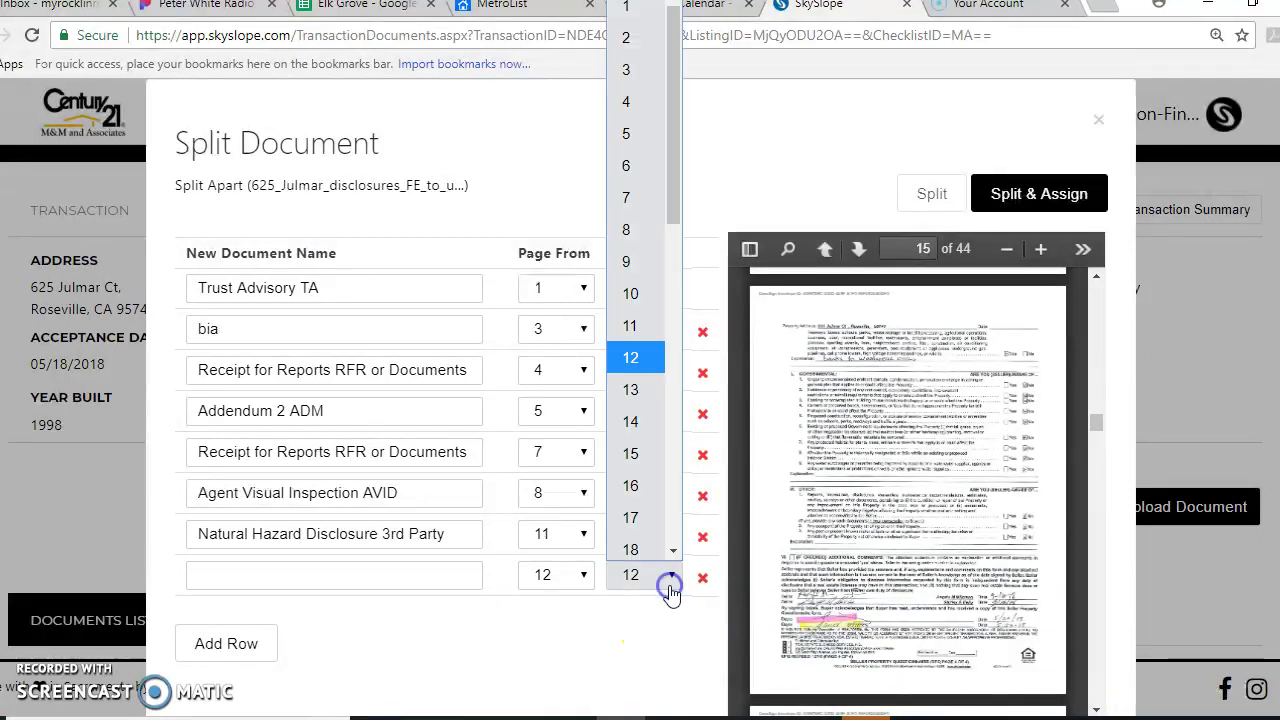
pyautogui.click(657, 468)
pyautogui.click(297, 583)
pyautogui.write('sp')
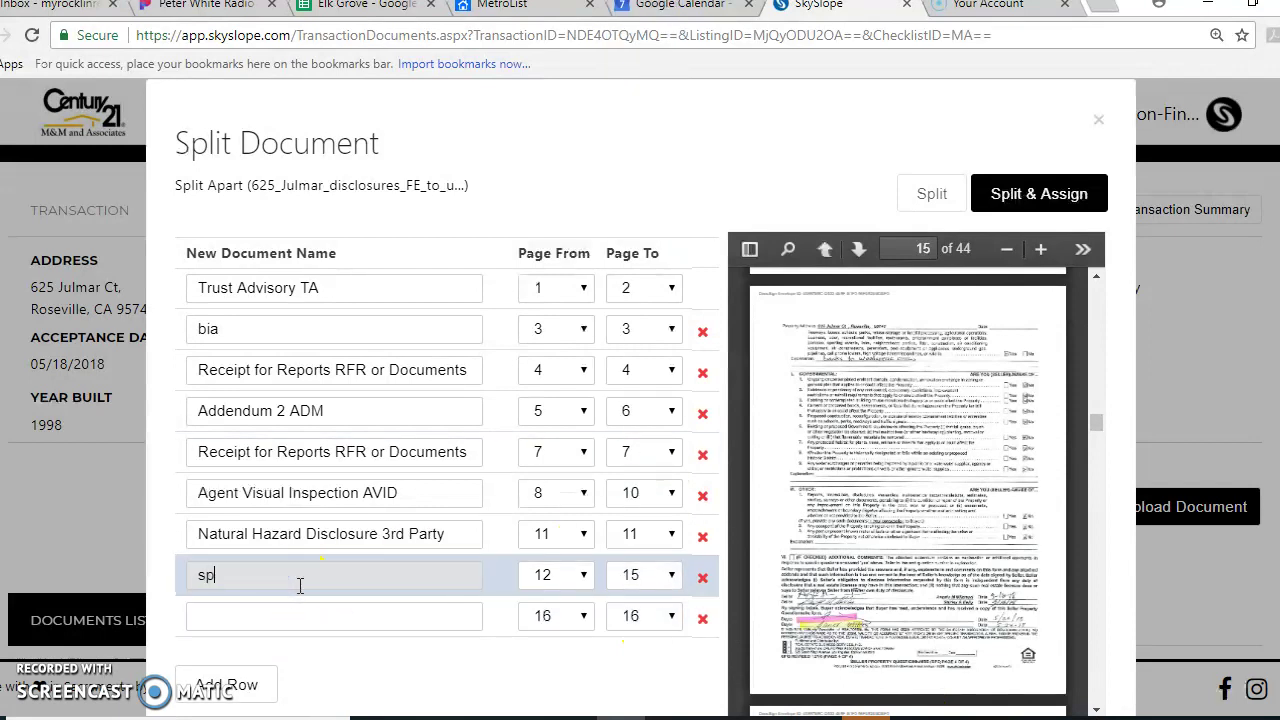
pyautogui.write('q')
pyautogui.click(340, 672)
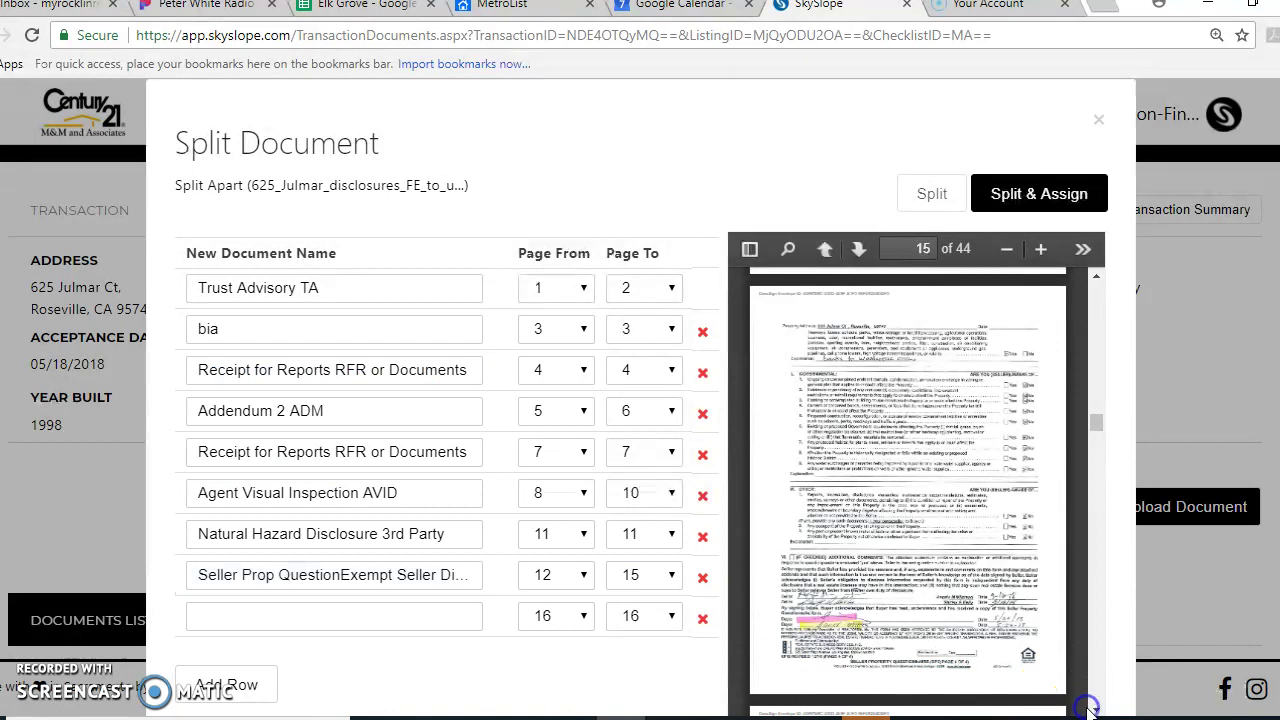
# - Assign the water-conserving plumbing and carbon monoxide detector notice to the checklist item Water Conserve / WCMD, covering pages 16 to 17
pyautogui.scroll(-6, 1090, 707)
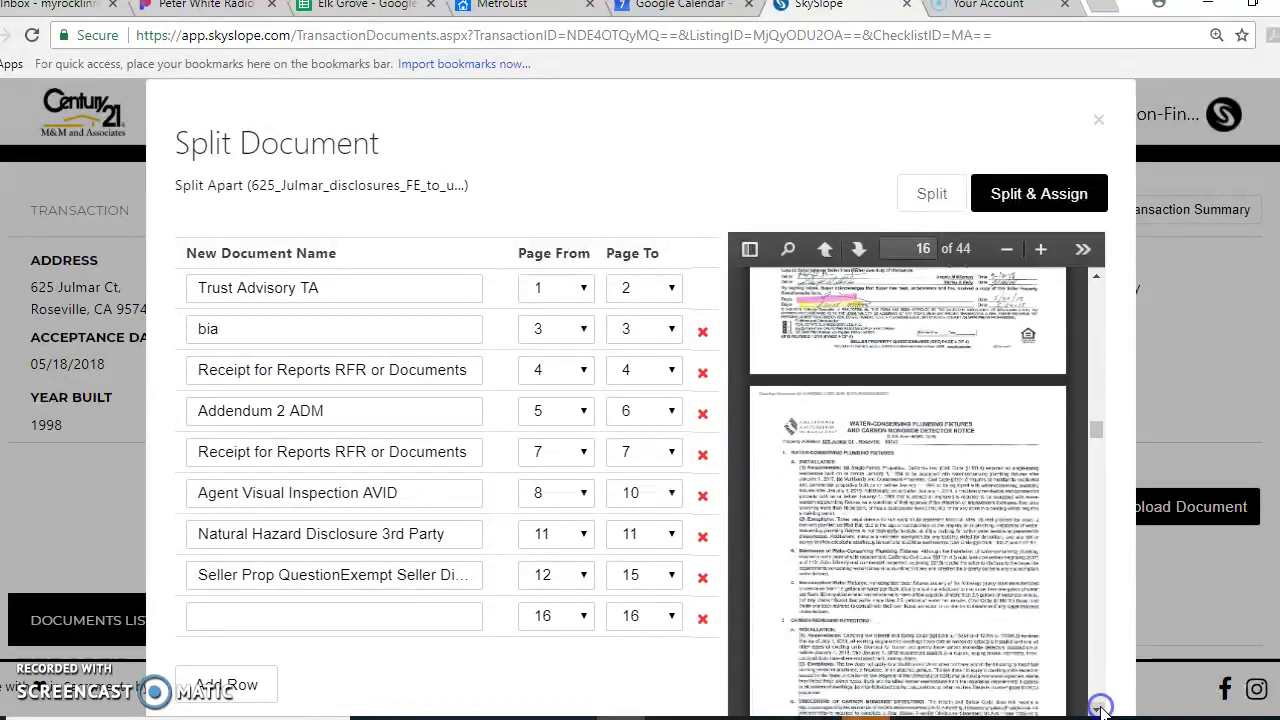
pyautogui.scroll(-4, 1098, 707)
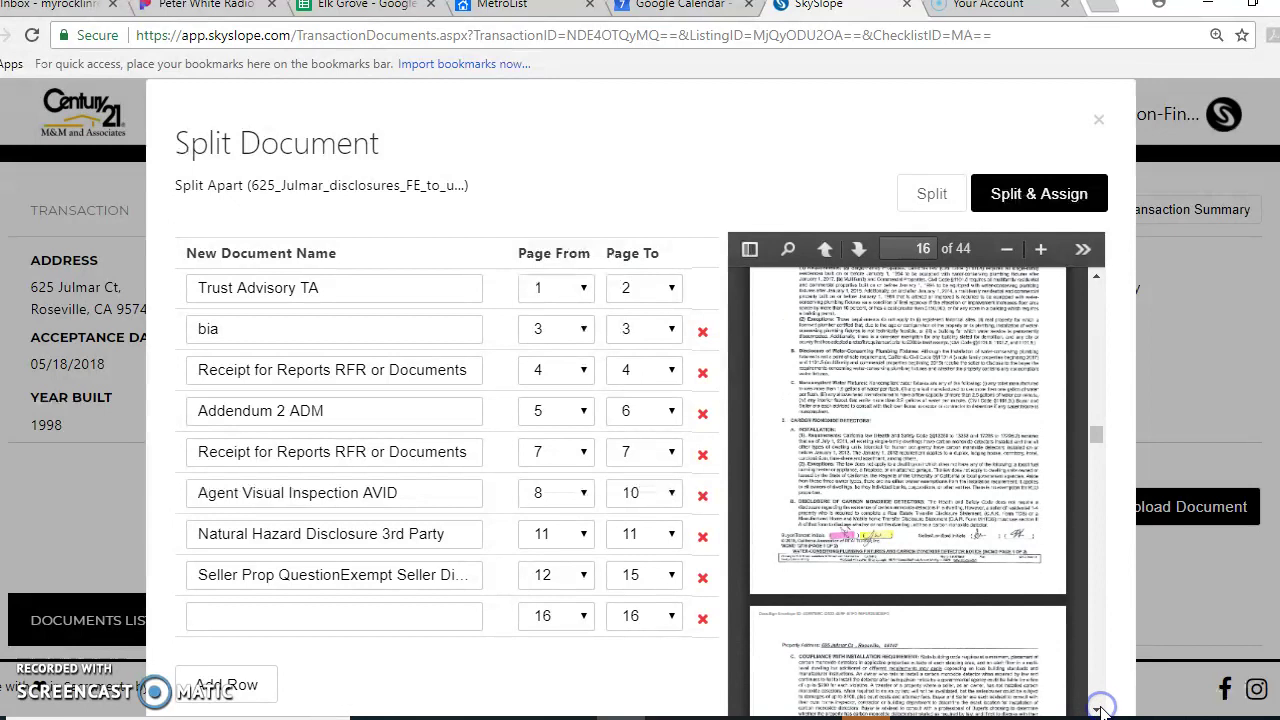
pyautogui.click(660, 622)
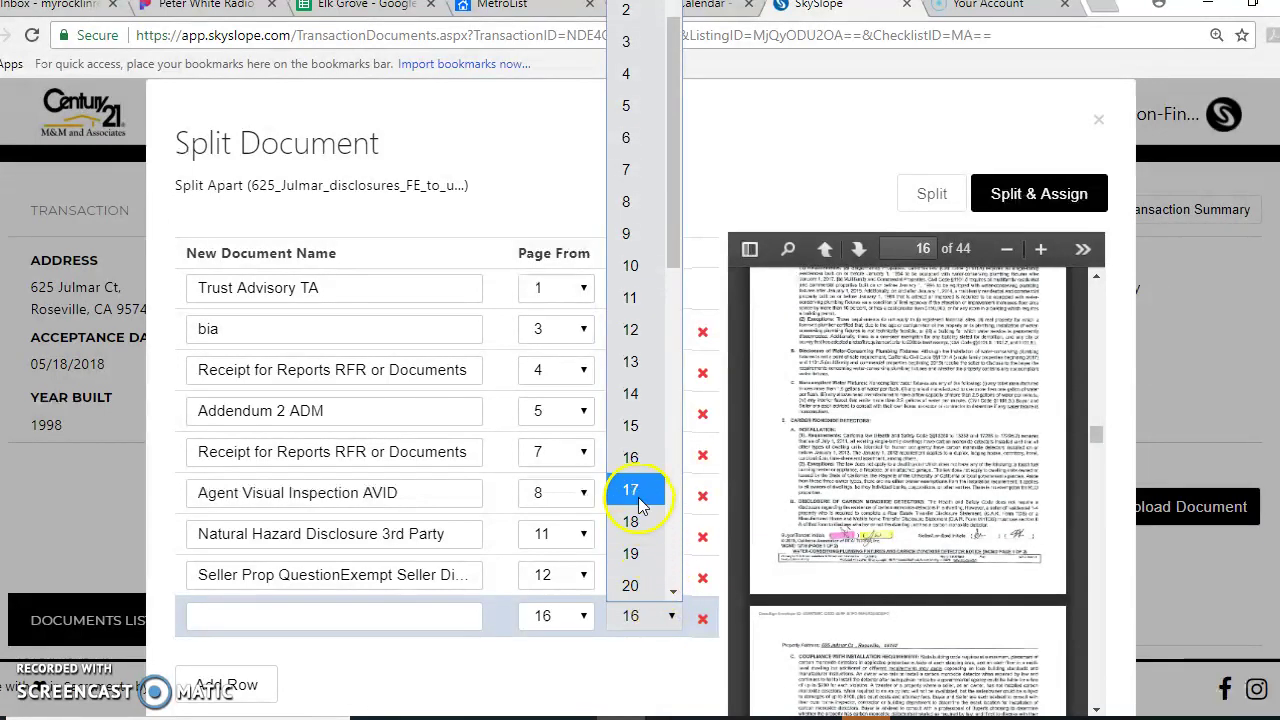
pyautogui.click(640, 489)
pyautogui.click(328, 610)
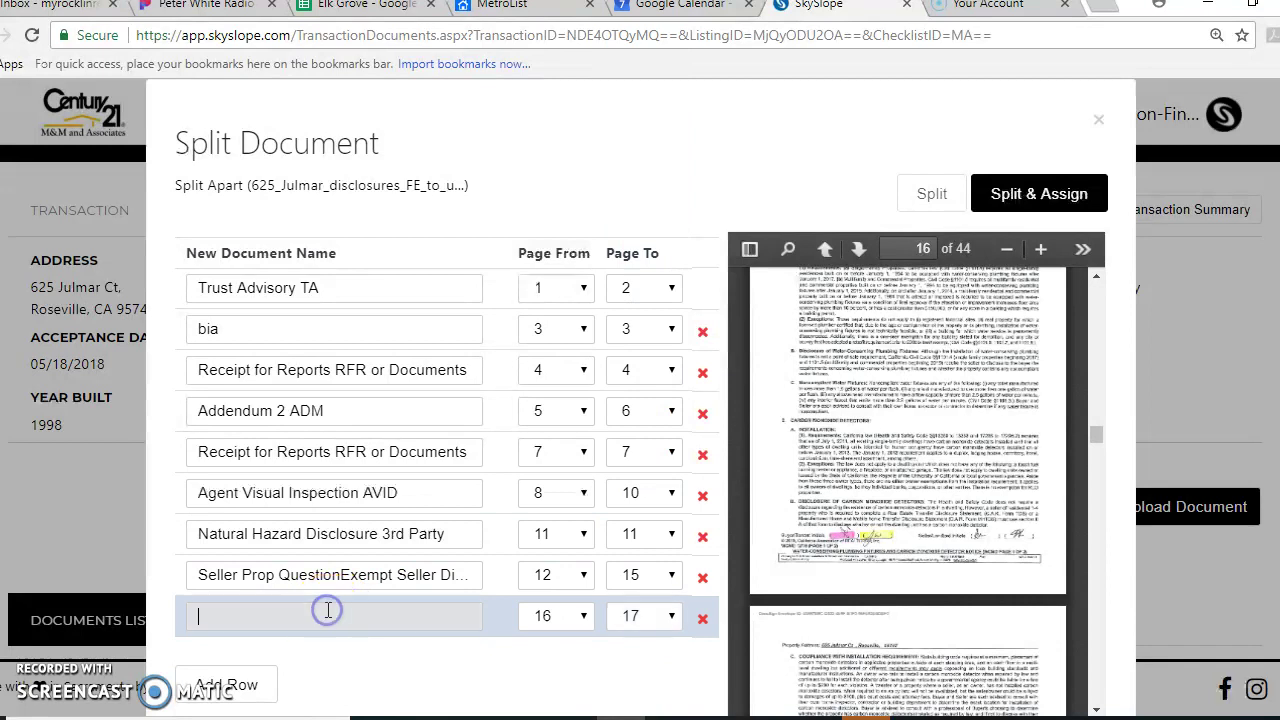
pyautogui.write('wcm')
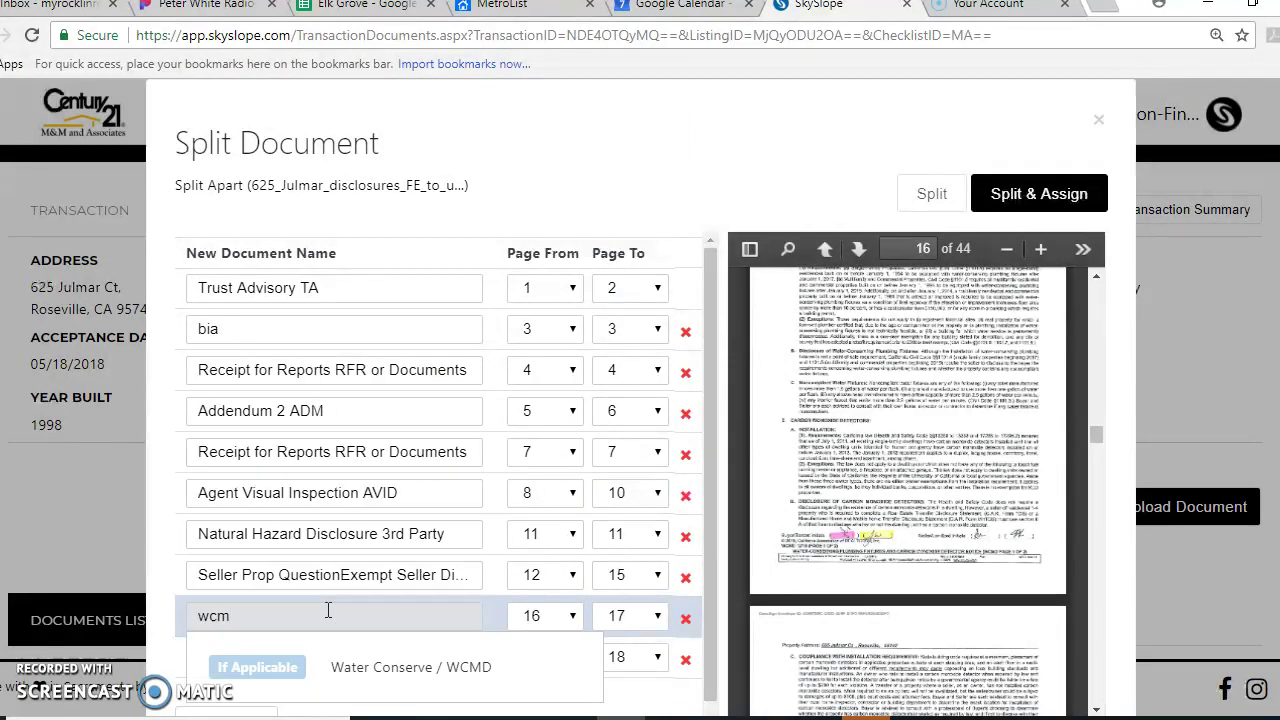
pyautogui.click(347, 651)
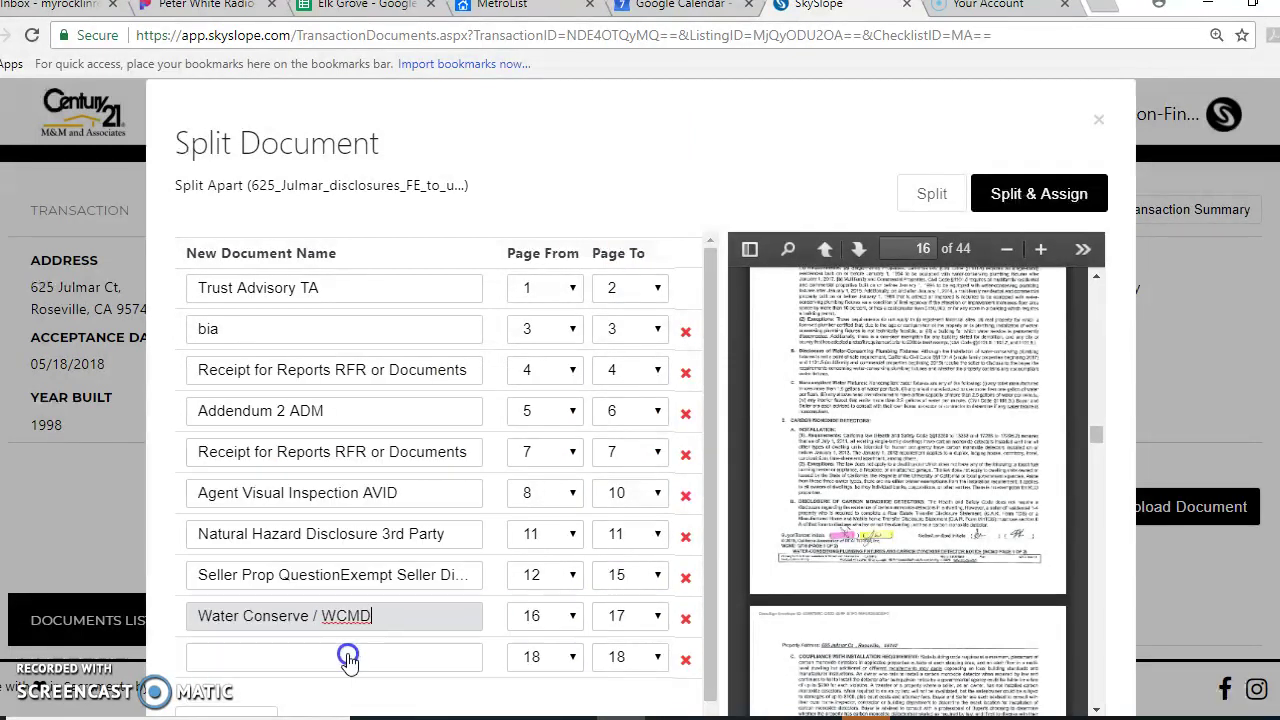
# - Assign the market conditions advisory to the checklist item Market Conditions Advisory (MCA), covering pages 18 to 19
pyautogui.click(1096, 710)
pyautogui.click(1096, 710)
pyautogui.click(1096, 710)
pyautogui.click(1093, 708)
pyautogui.click(1093, 708)
pyautogui.click(1093, 708)
pyautogui.click(1094, 710)
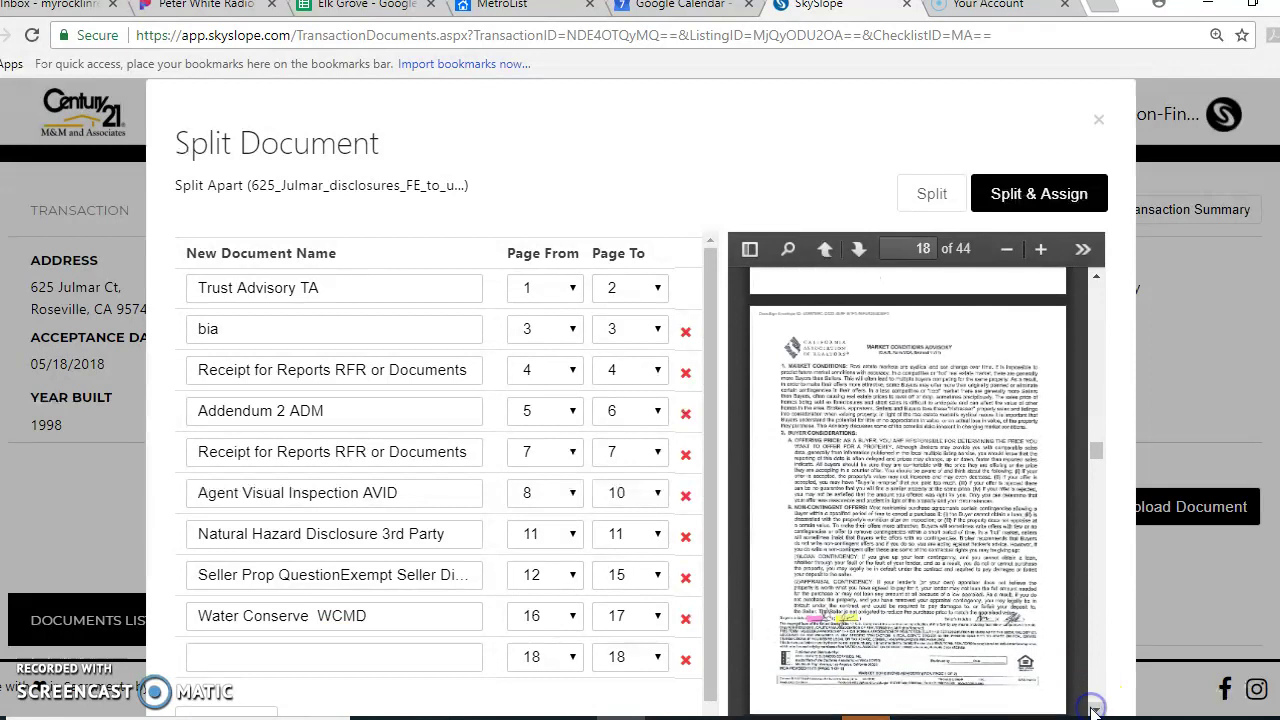
pyautogui.click(1094, 710)
pyautogui.click(1094, 710)
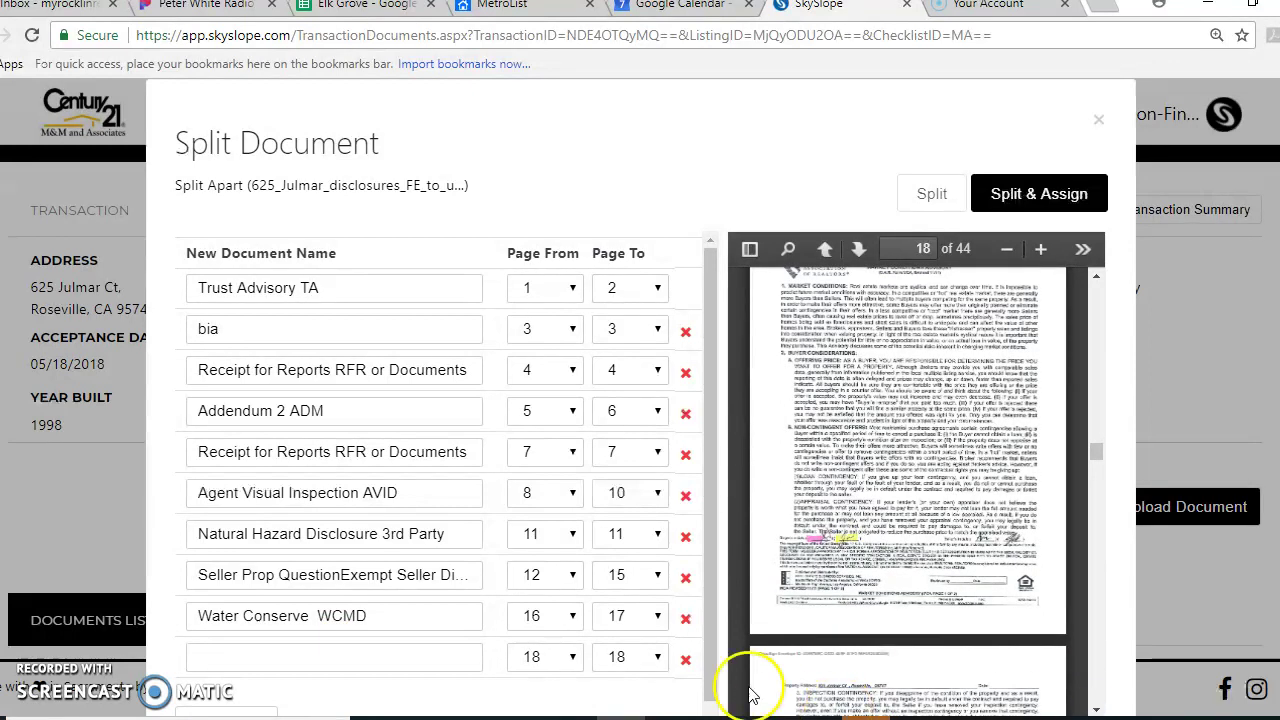
pyautogui.click(657, 660)
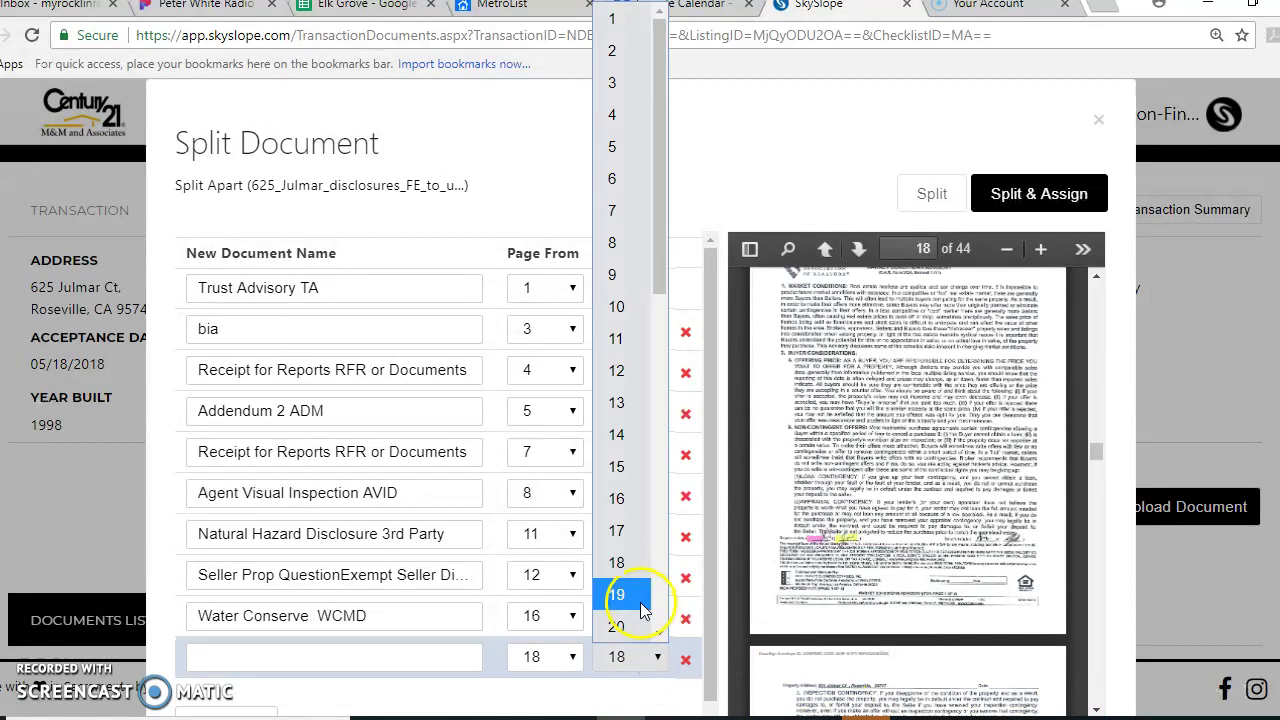
pyautogui.click(632, 594)
pyautogui.click(402, 651)
pyautogui.write('mar')
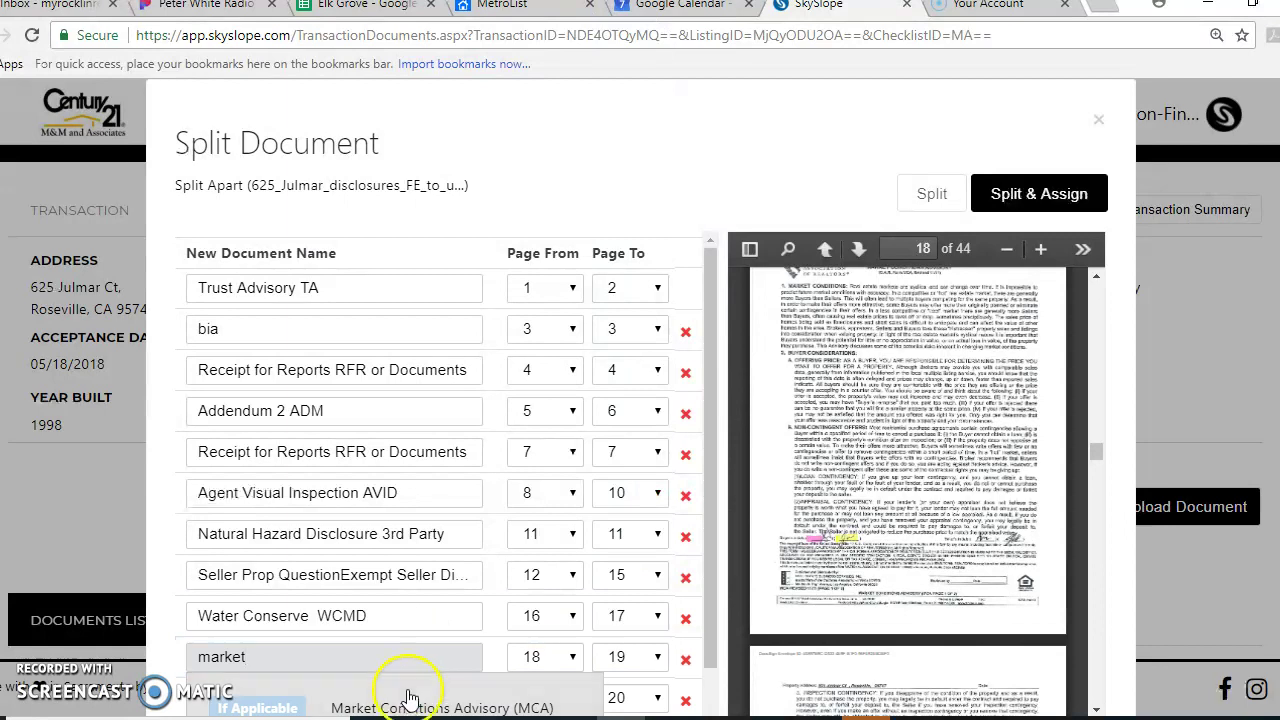
pyautogui.write('ket')
pyautogui.click(408, 700)
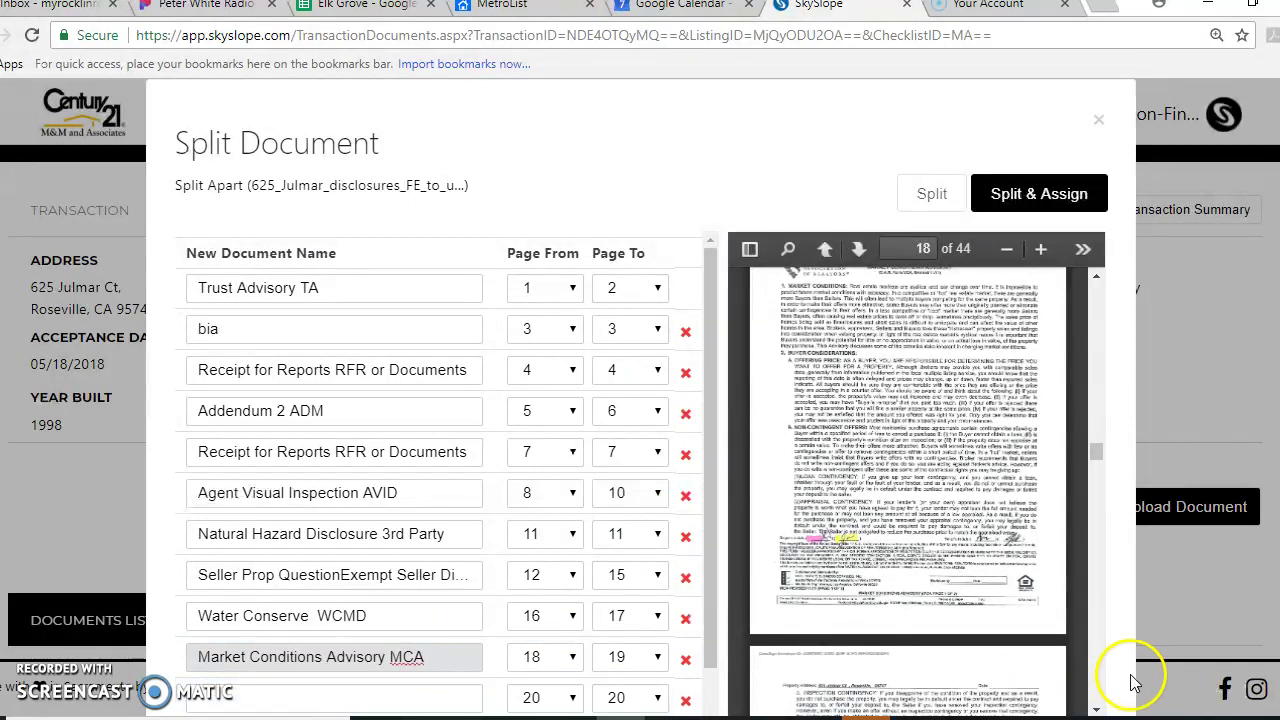
# - Set the end page of the statewide buyer and seller advisory, which starts on page 20, to 31
pyautogui.scroll(-8, 1097, 710)
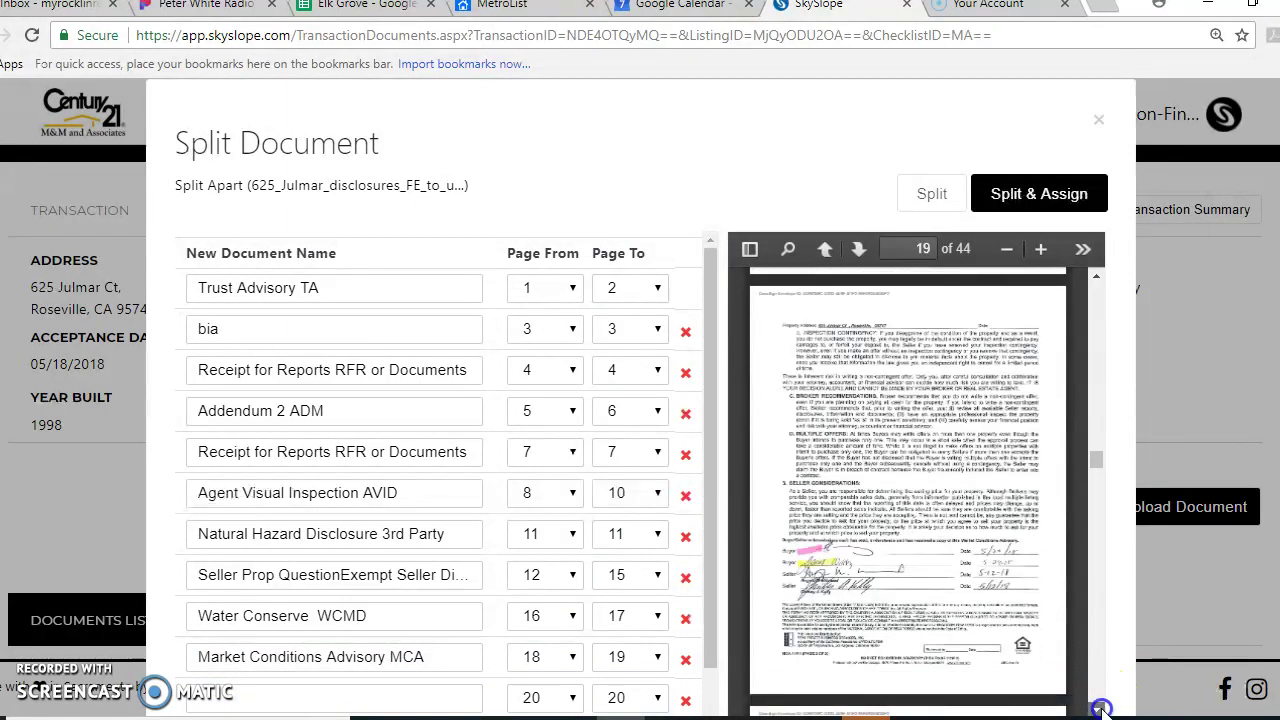
pyautogui.scroll(-3, 1097, 710)
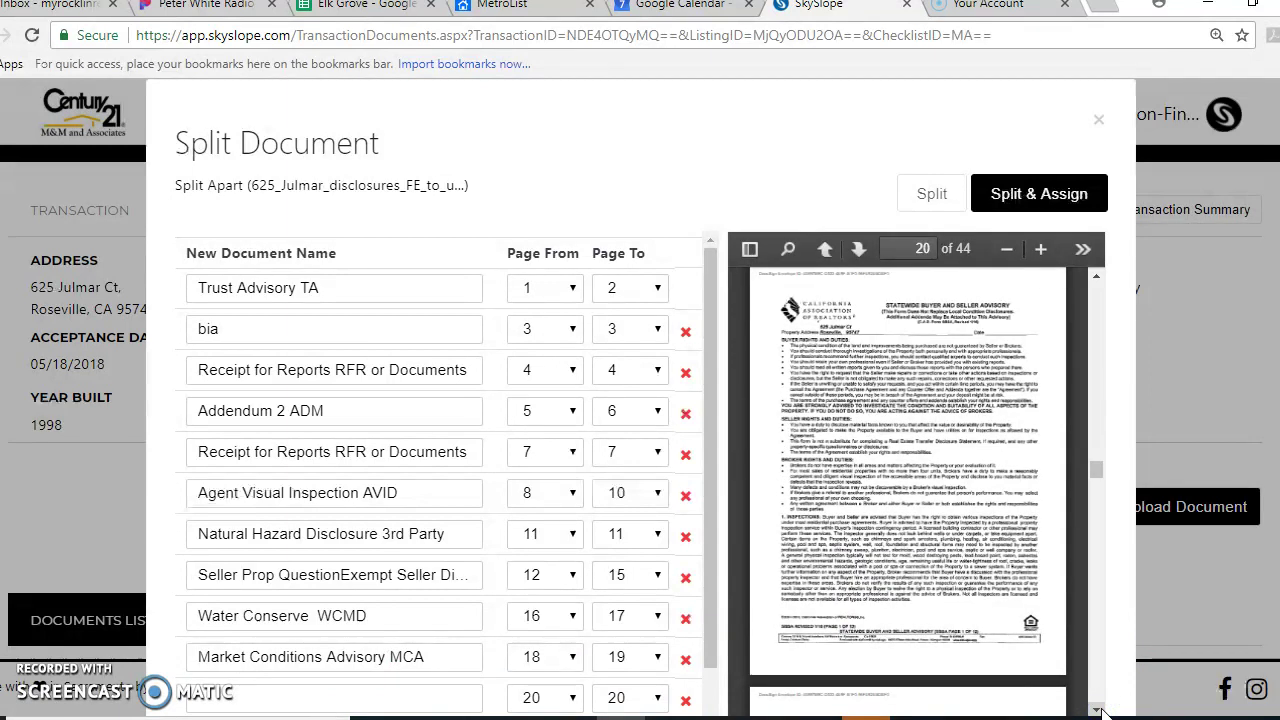
pyautogui.moveTo(709, 509); pyautogui.dragTo(711, 590)
pyautogui.scroll(-5, 1097, 706)
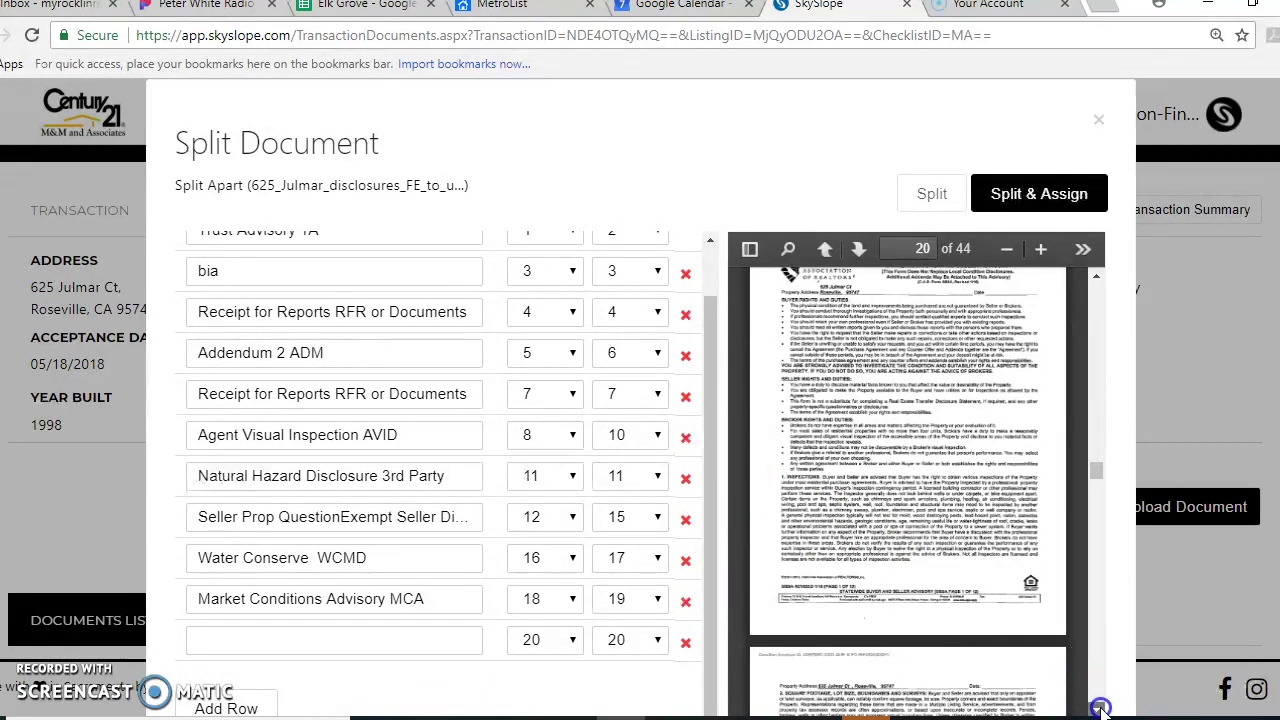
pyautogui.scroll(-15, 1099, 708)
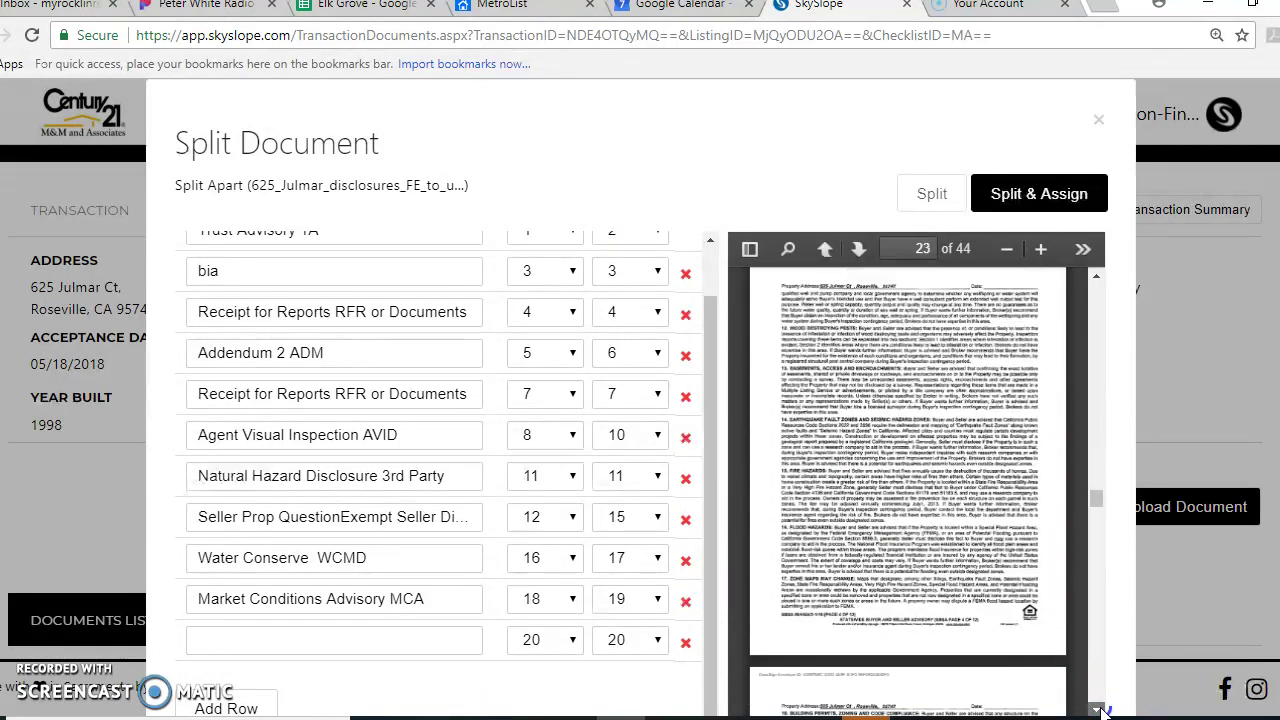
pyautogui.scroll(-15, 1099, 708)
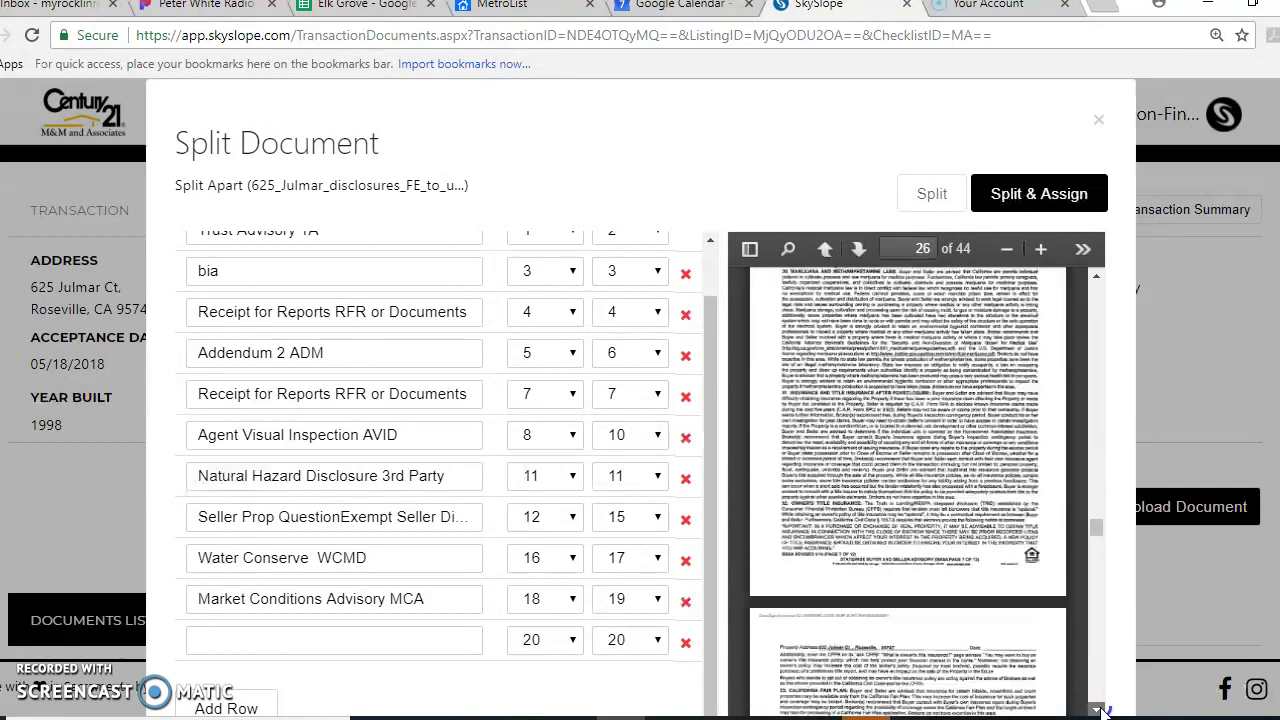
pyautogui.scroll(-15, 1099, 708)
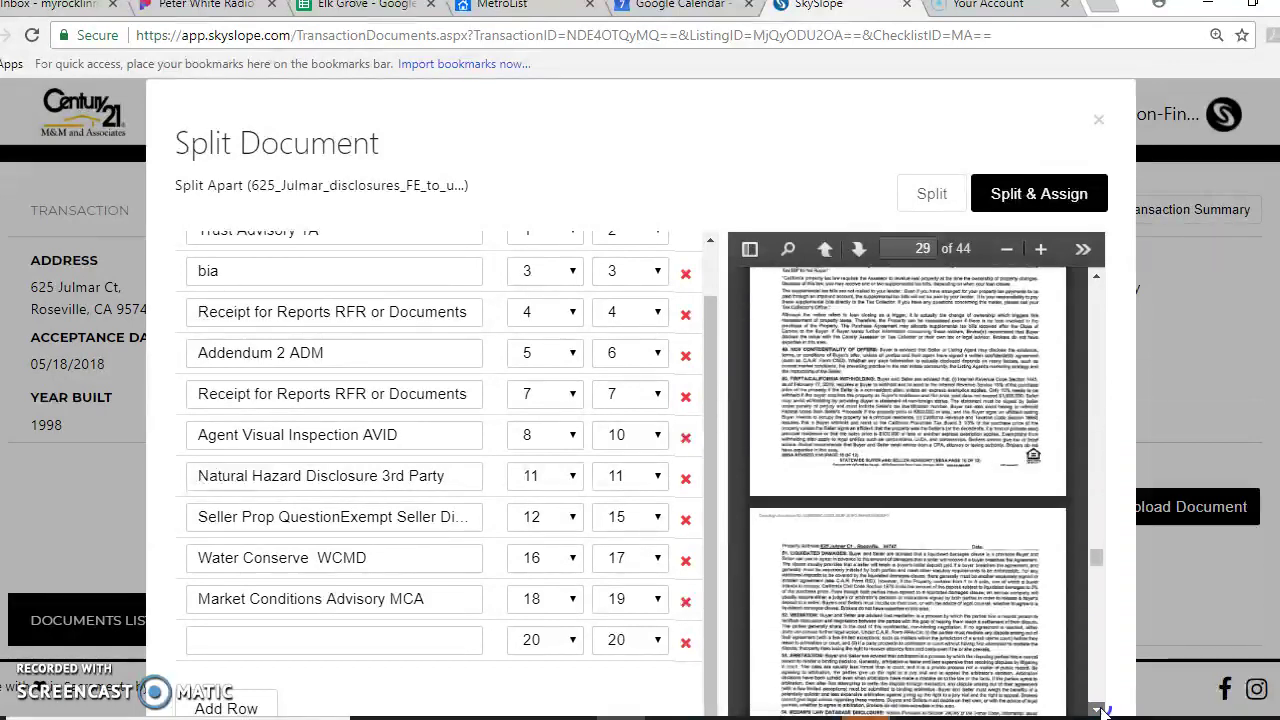
pyautogui.scroll(-6, 1099, 708)
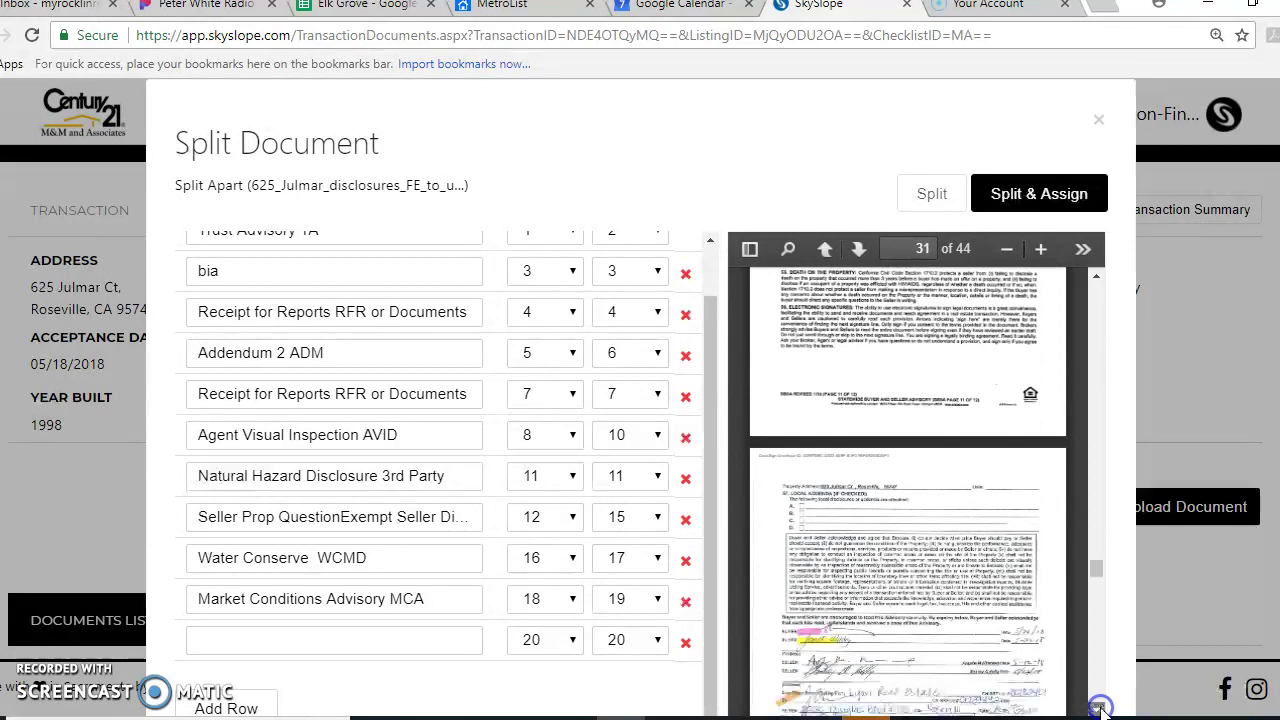
pyautogui.scroll(-3, 1099, 708)
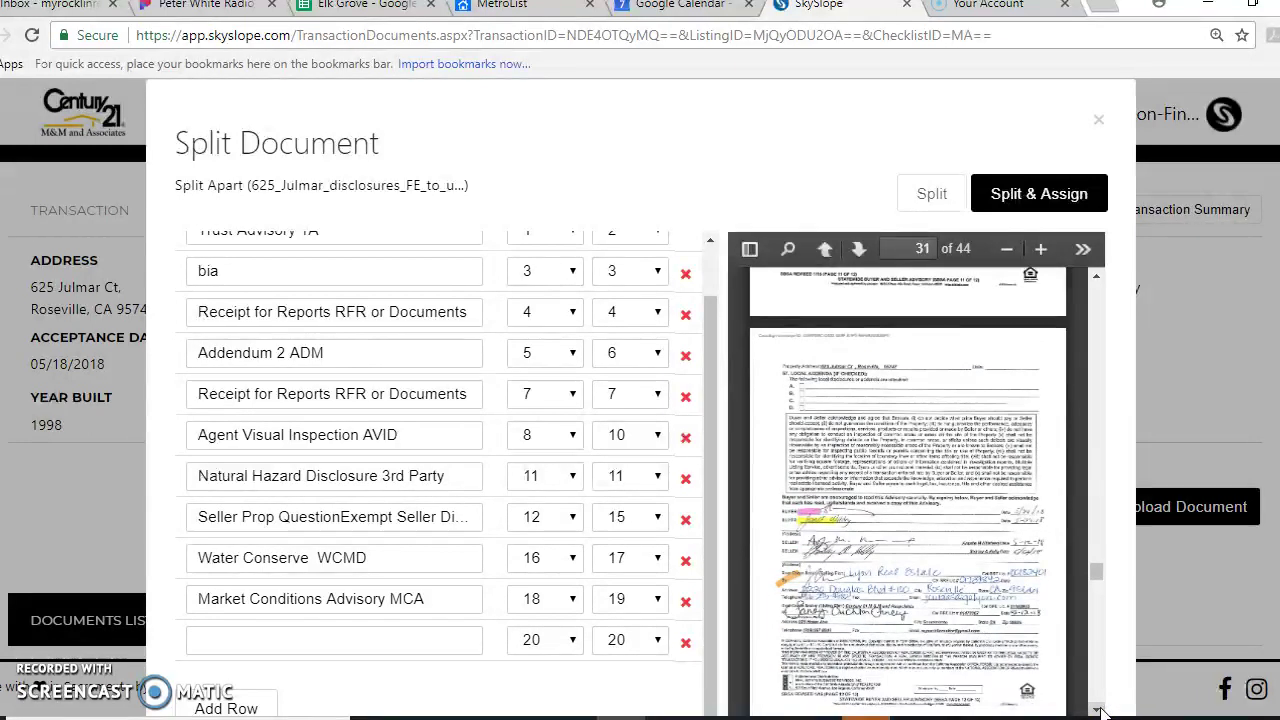
pyautogui.click(1099, 708)
pyautogui.click(1099, 708)
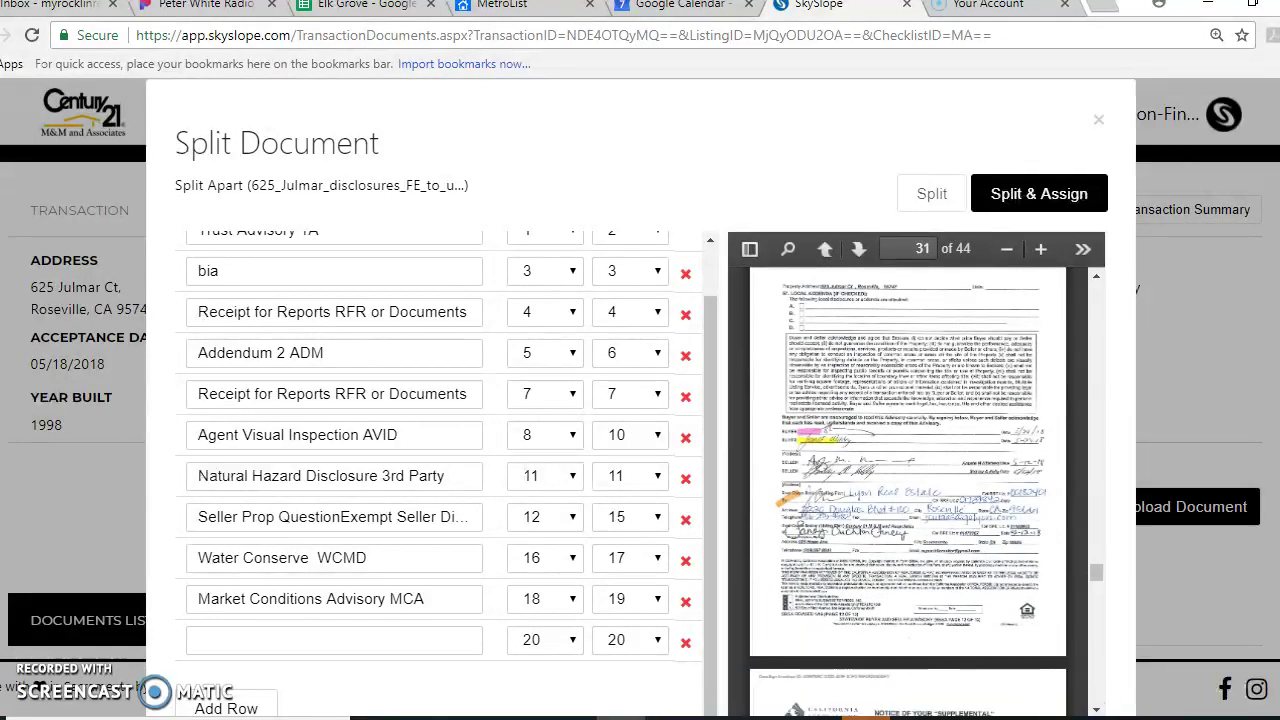
pyautogui.click(652, 642)
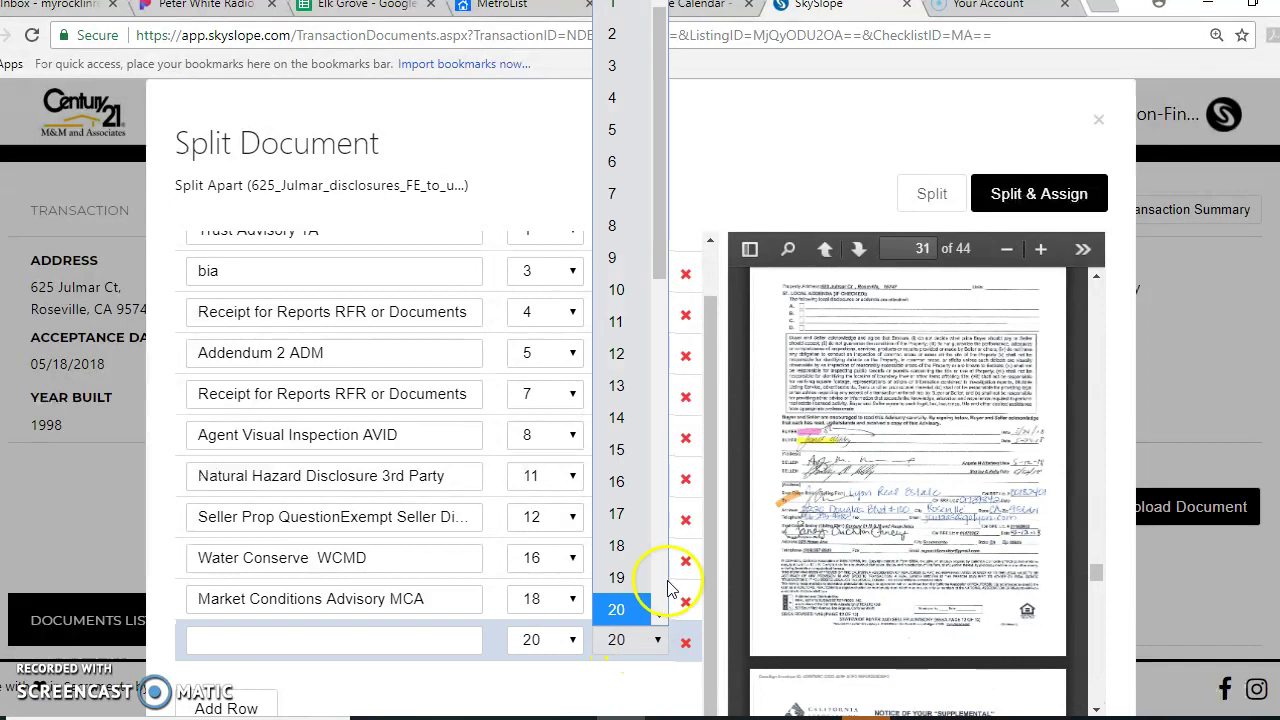
pyautogui.click(659, 614)
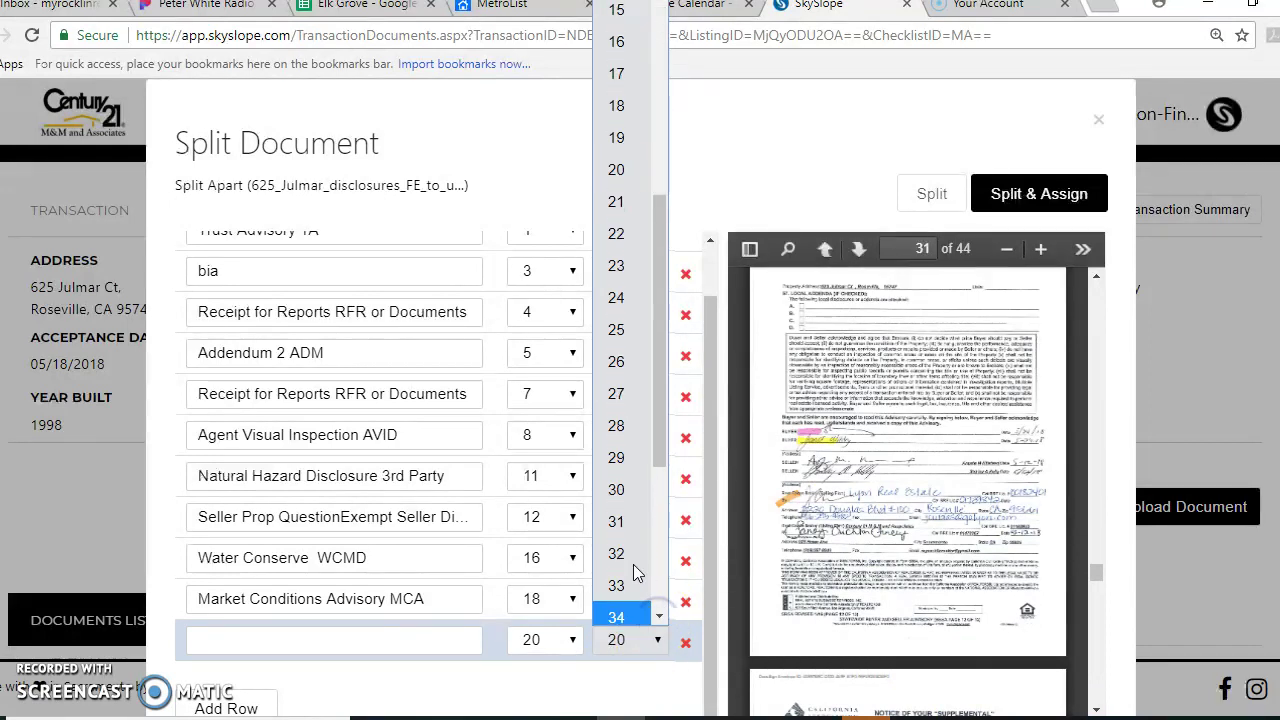
pyautogui.click(634, 518)
# - Assign the document covering pages 20 to 31 to the checklist item Statewide Buyers & Sellers Advisory (SBSA)
pyautogui.click(305, 642)
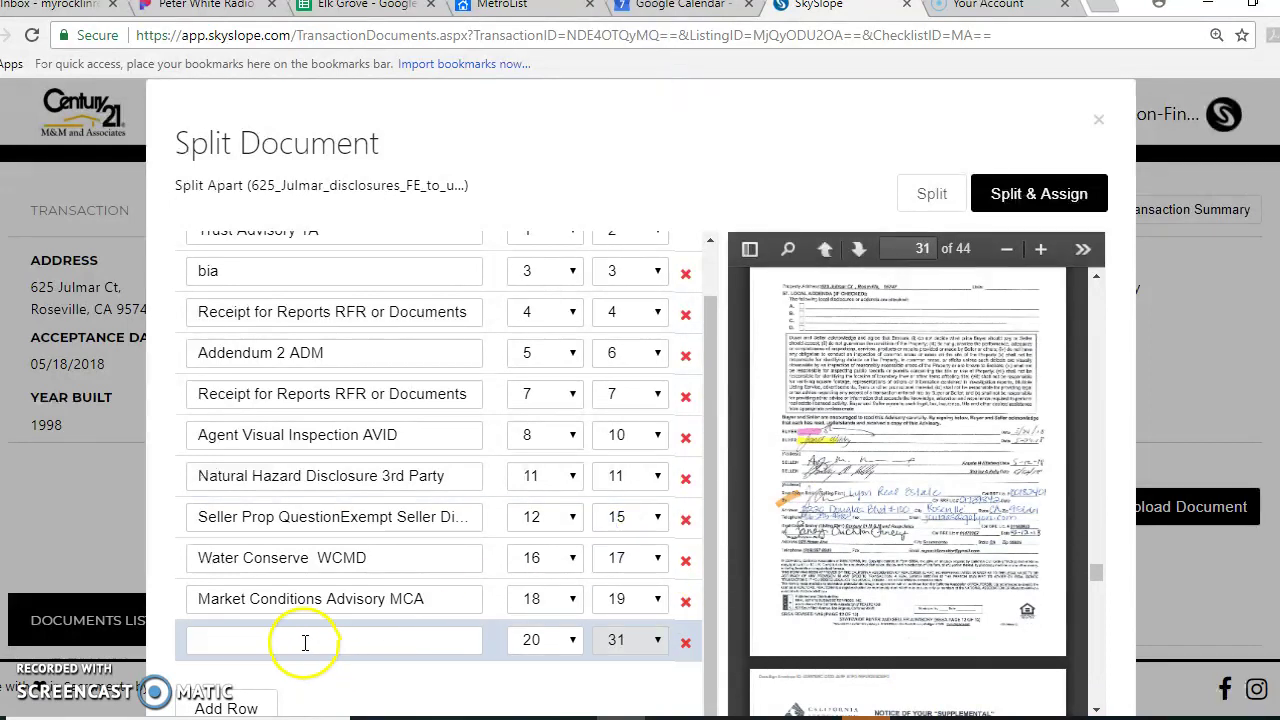
pyautogui.write('sbsa')
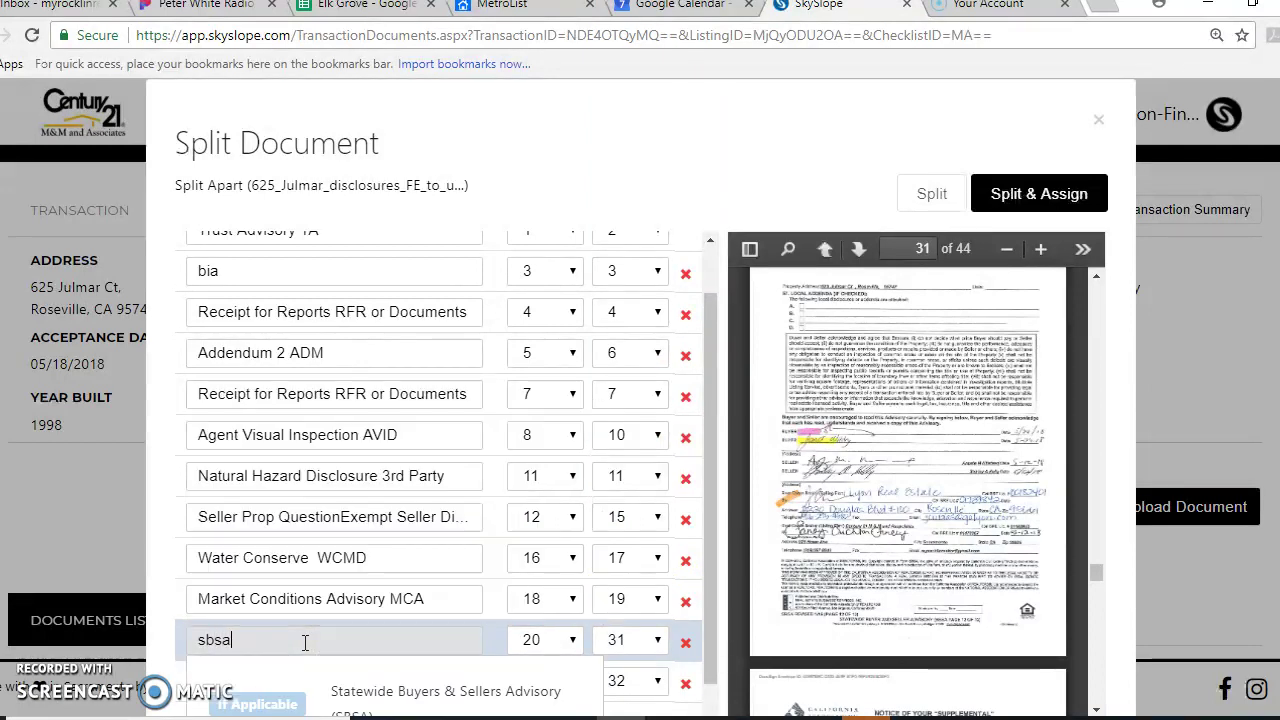
pyautogui.click(336, 685)
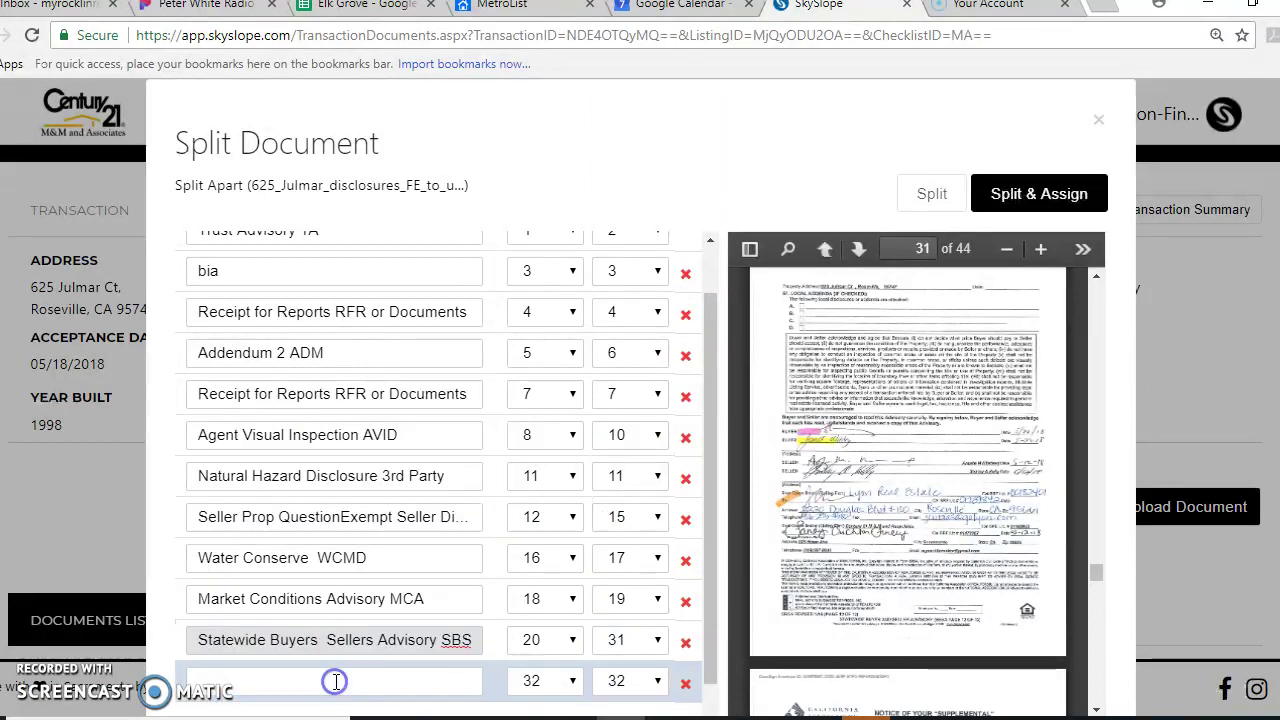
# - Assign page 32, the notice of your supplemental property tax bill, to the checklist item Miscellaneous [LD]
pyautogui.click(1095, 709)
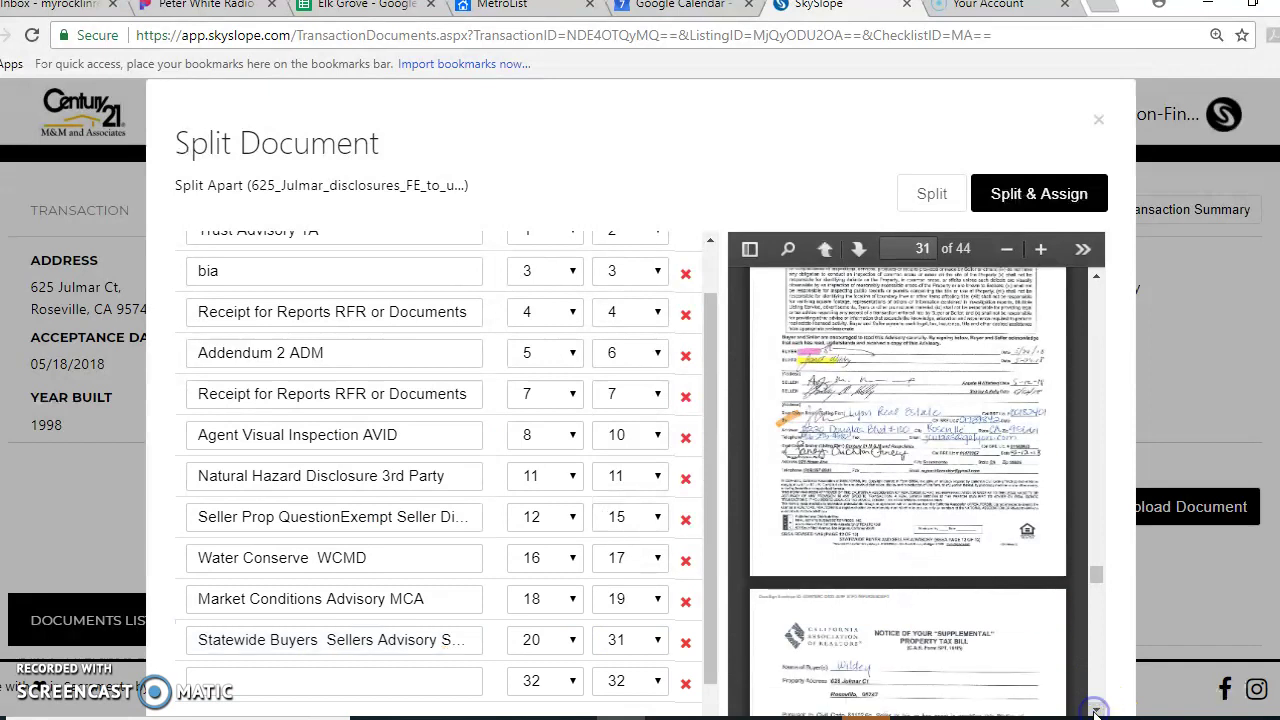
pyautogui.click(1095, 709)
pyautogui.click(1095, 709)
pyautogui.click(1095, 709)
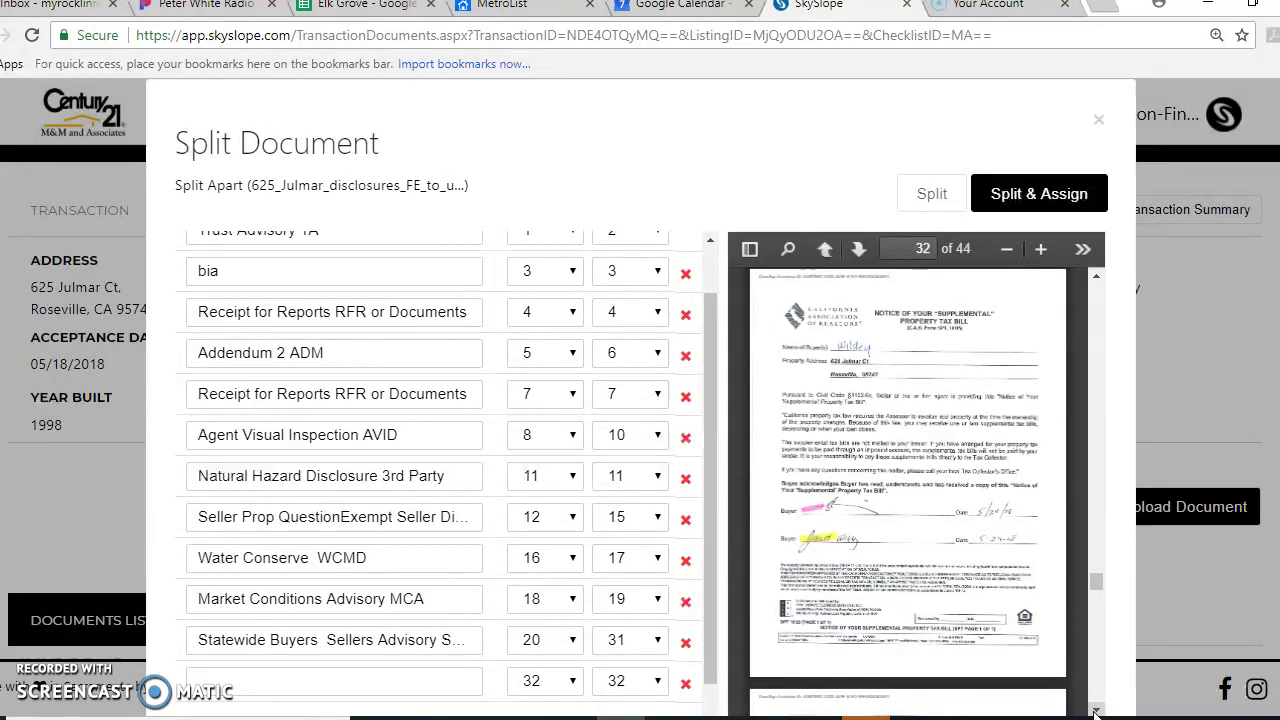
pyautogui.click(222, 679)
pyautogui.write('misc')
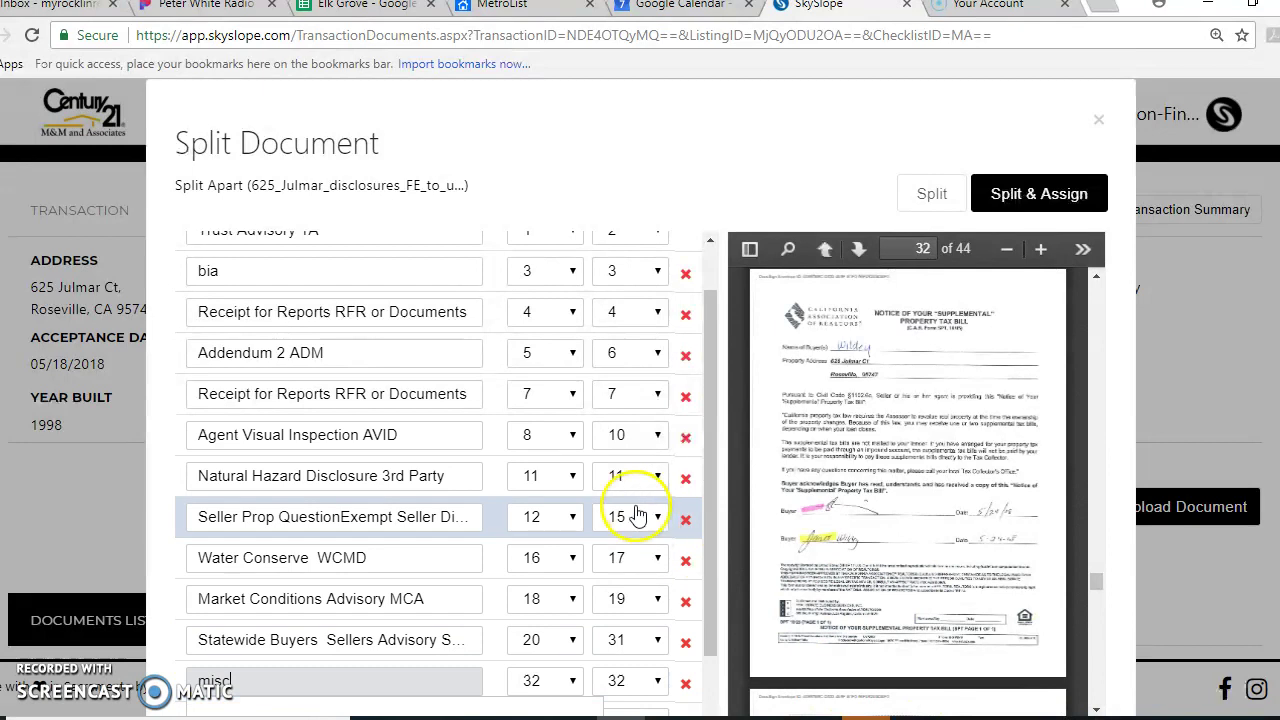
pyautogui.moveTo(706, 540); pyautogui.dragTo(700, 640)
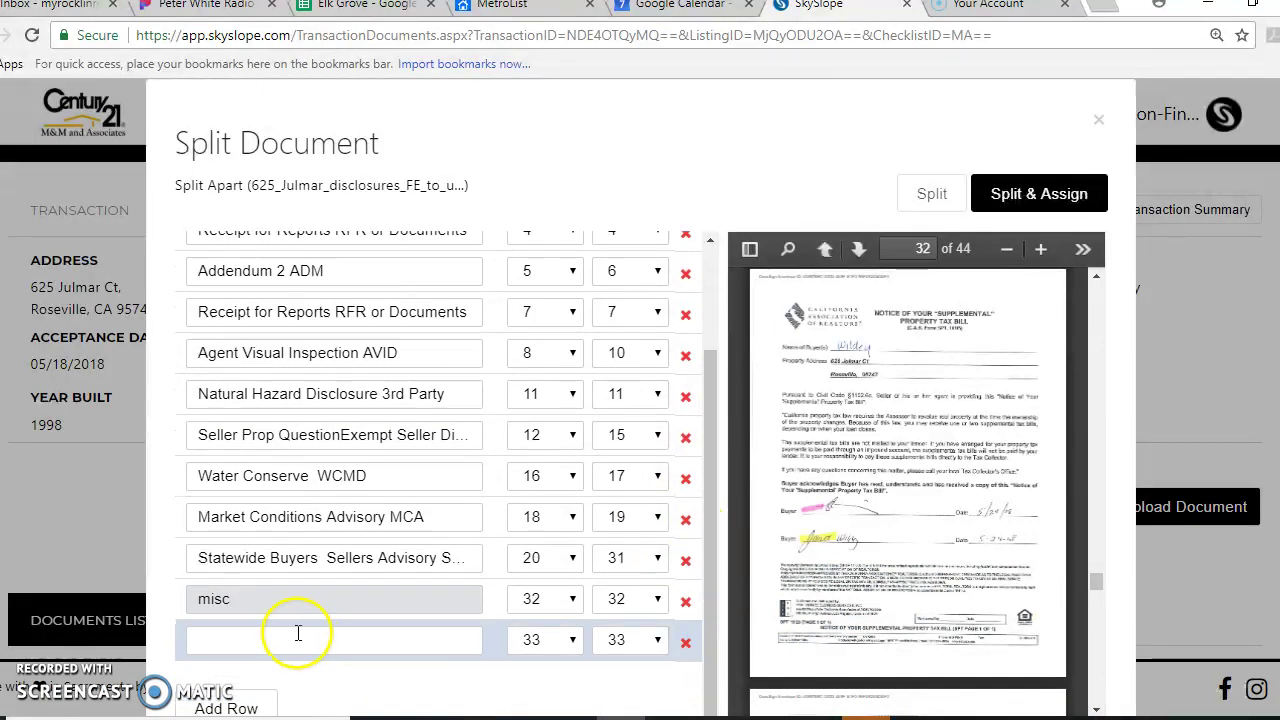
pyautogui.click(276, 612)
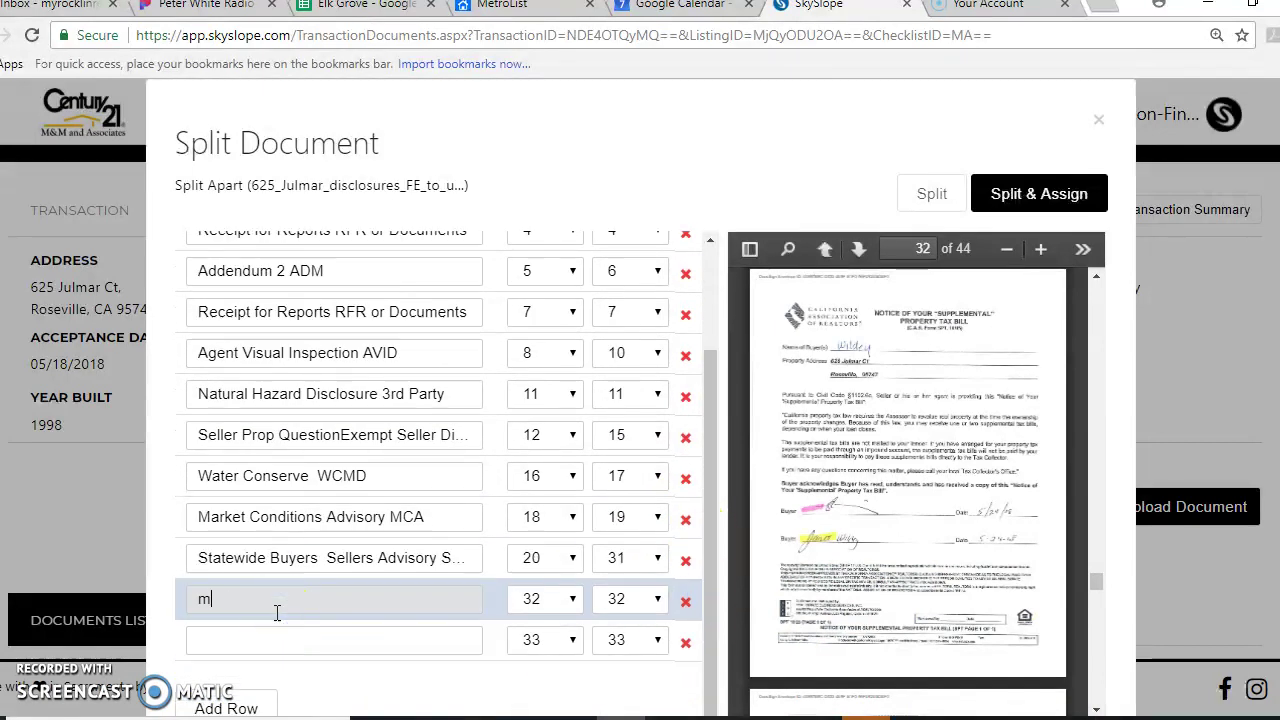
pyautogui.write('mi')
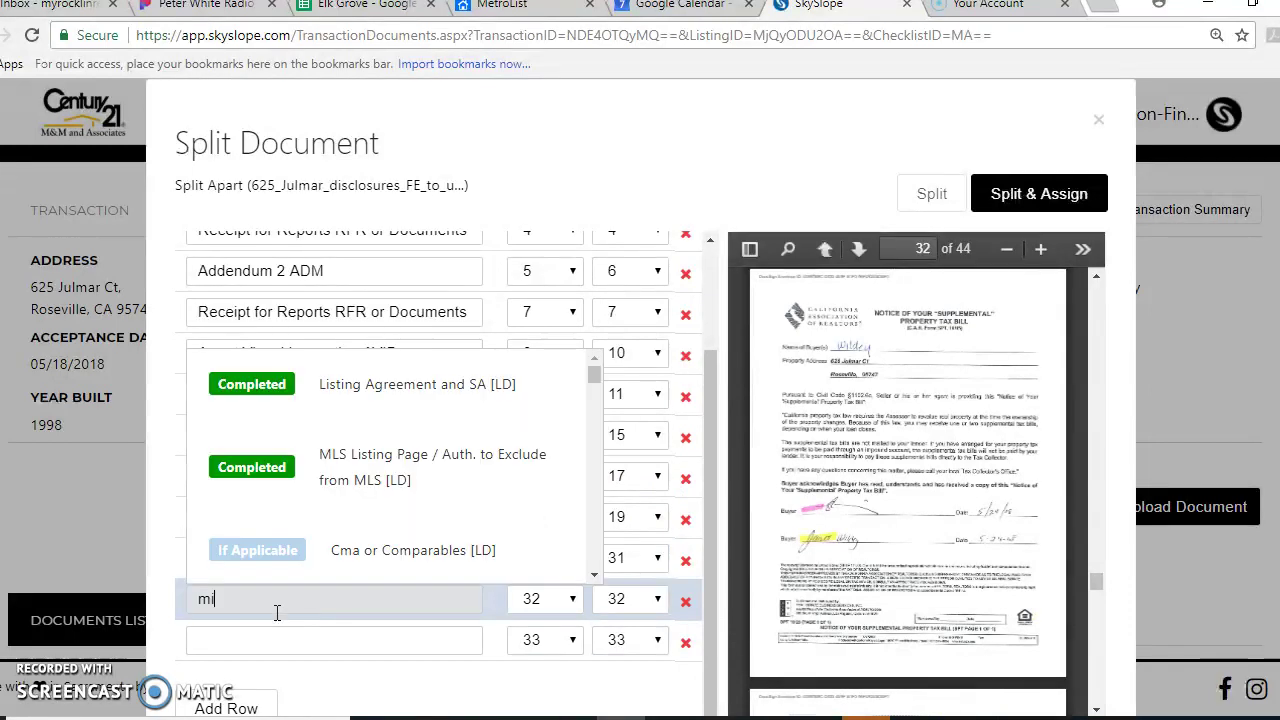
pyautogui.write('sc')
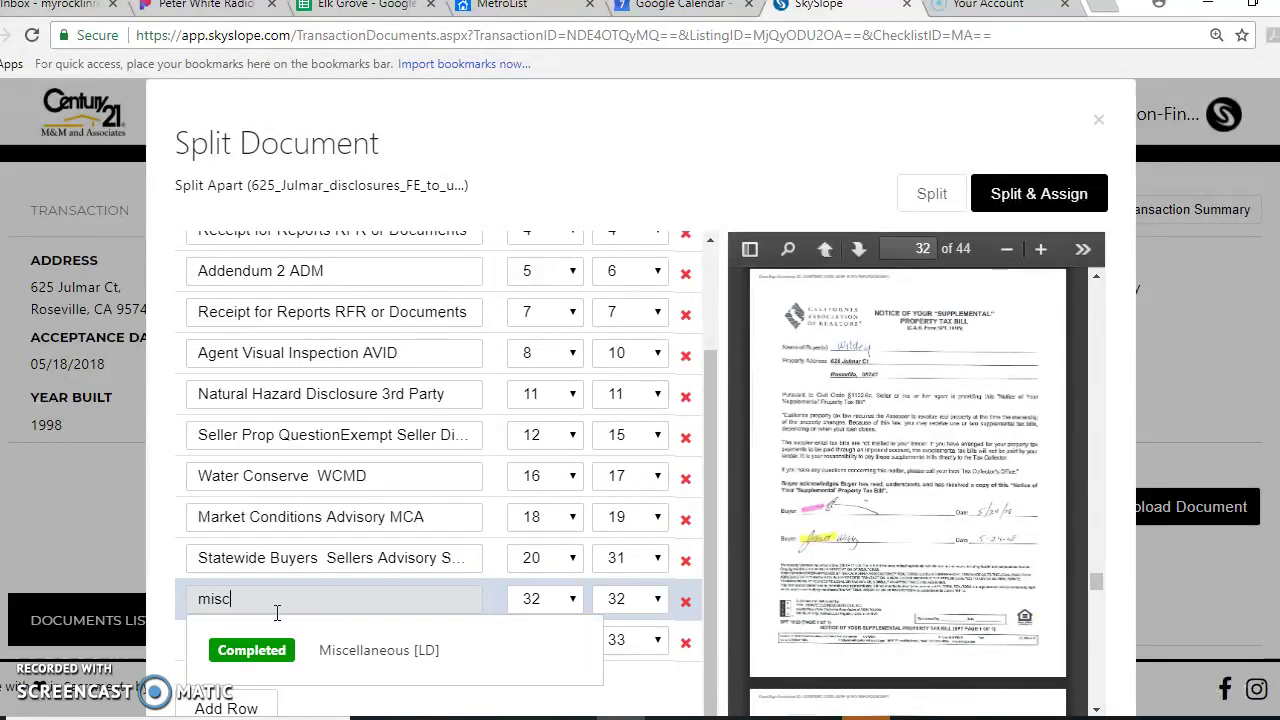
pyautogui.press('BackSpace')
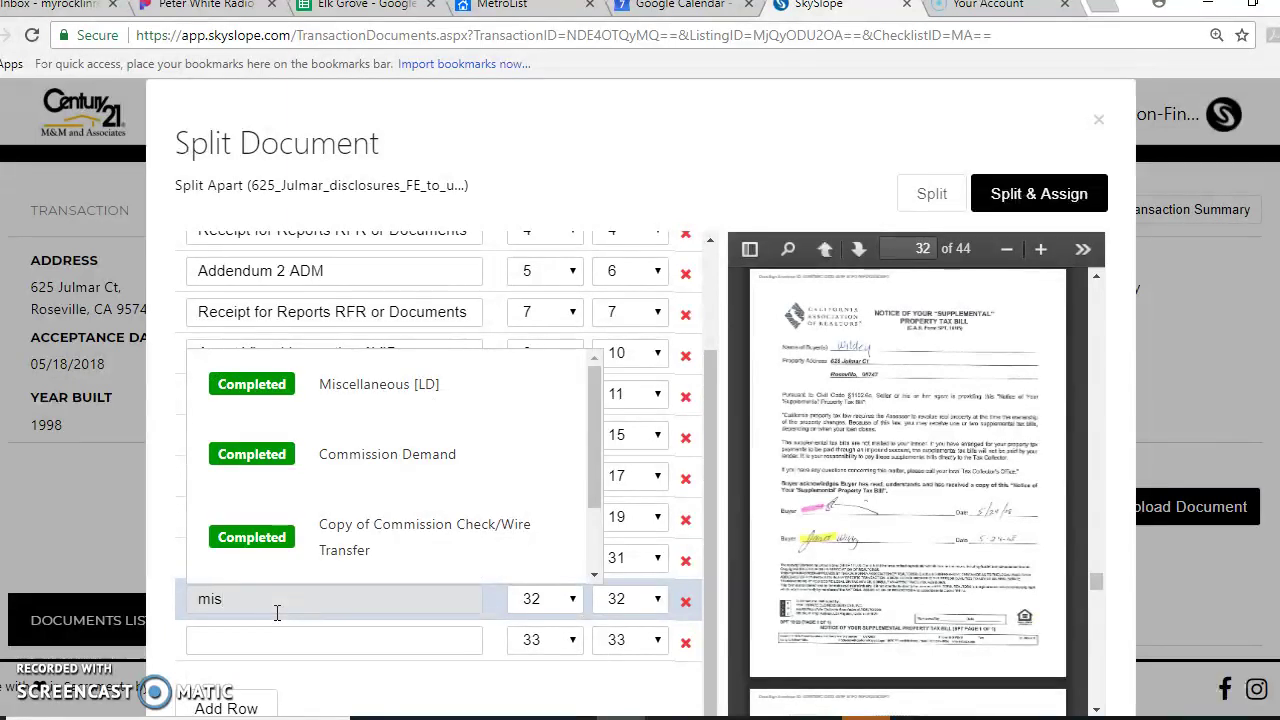
pyautogui.click(366, 378)
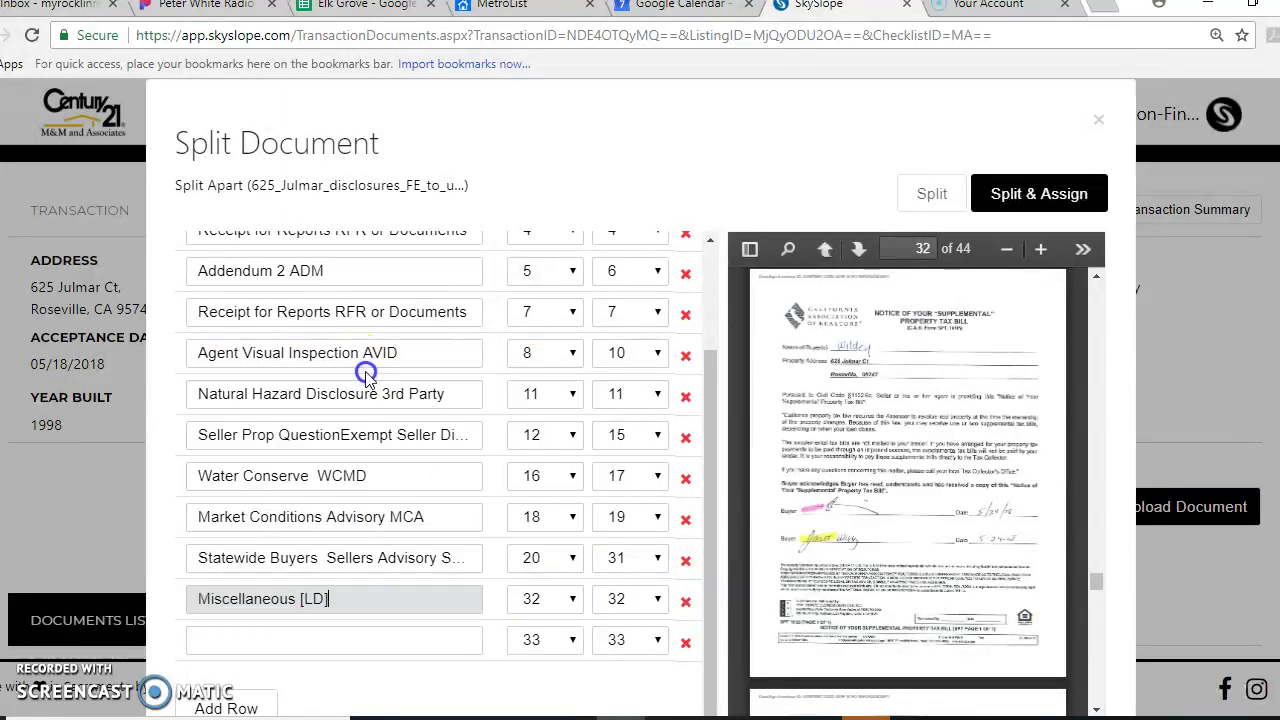
# - Assign page 33, the environmental hazards and earthquake safety booklet receipt, to the checklist item Receipt for Earthquake/Environmental/Lead Booklet
pyautogui.click(1097, 709)
pyautogui.click(1097, 709)
pyautogui.click(1097, 709)
pyautogui.click(1097, 709)
pyautogui.click(1097, 709)
pyautogui.click(1097, 709)
pyautogui.click(1097, 709)
pyautogui.click(1097, 709)
pyautogui.click(1097, 709)
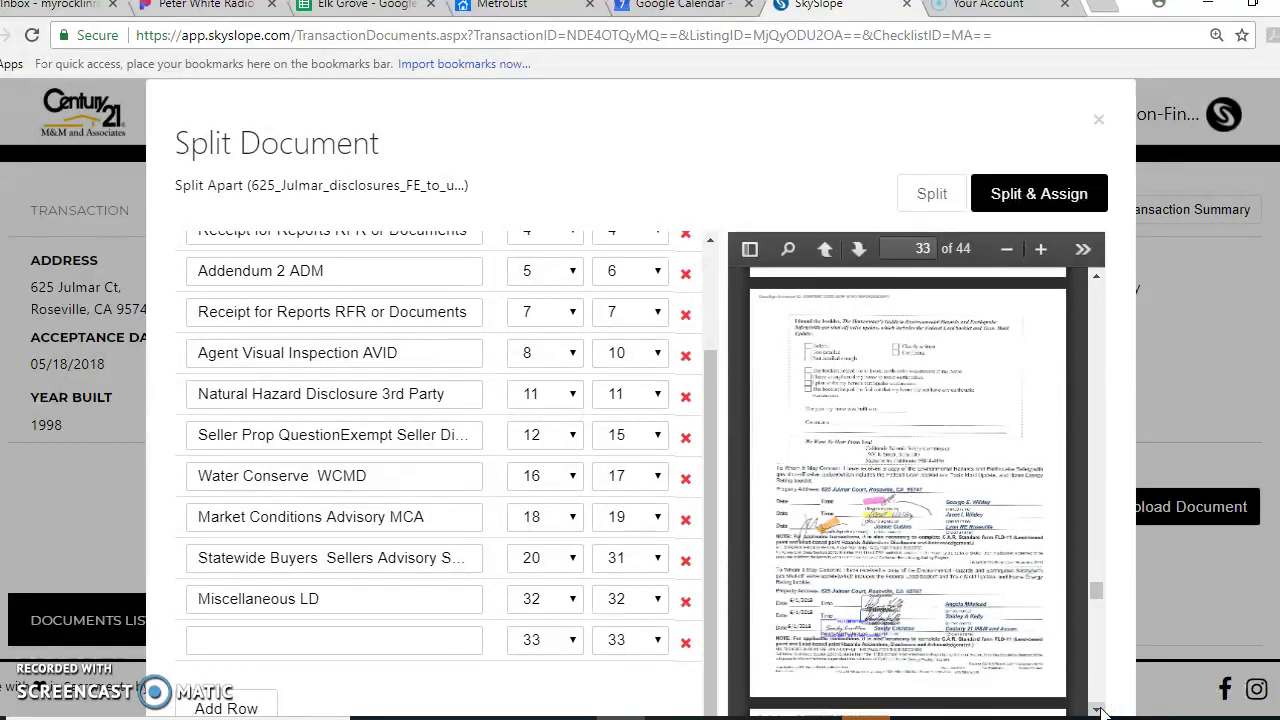
pyautogui.click(268, 641)
pyautogui.write('e')
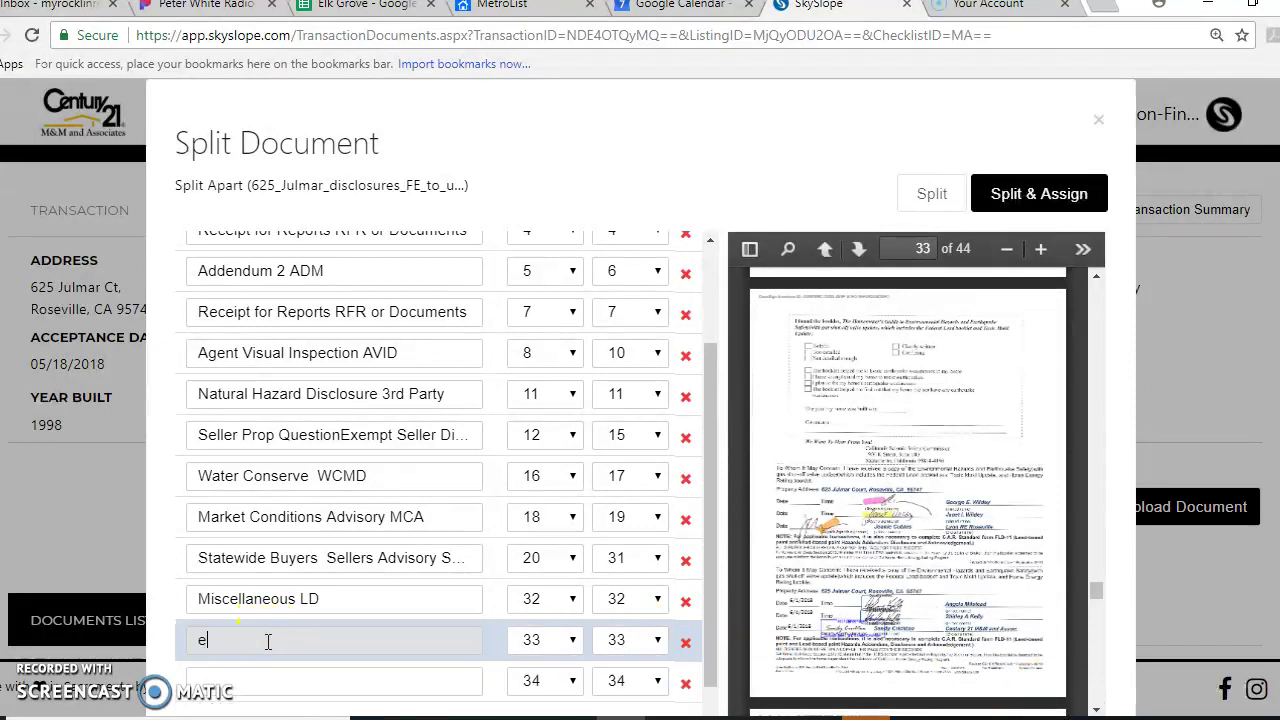
pyautogui.write('nerg')
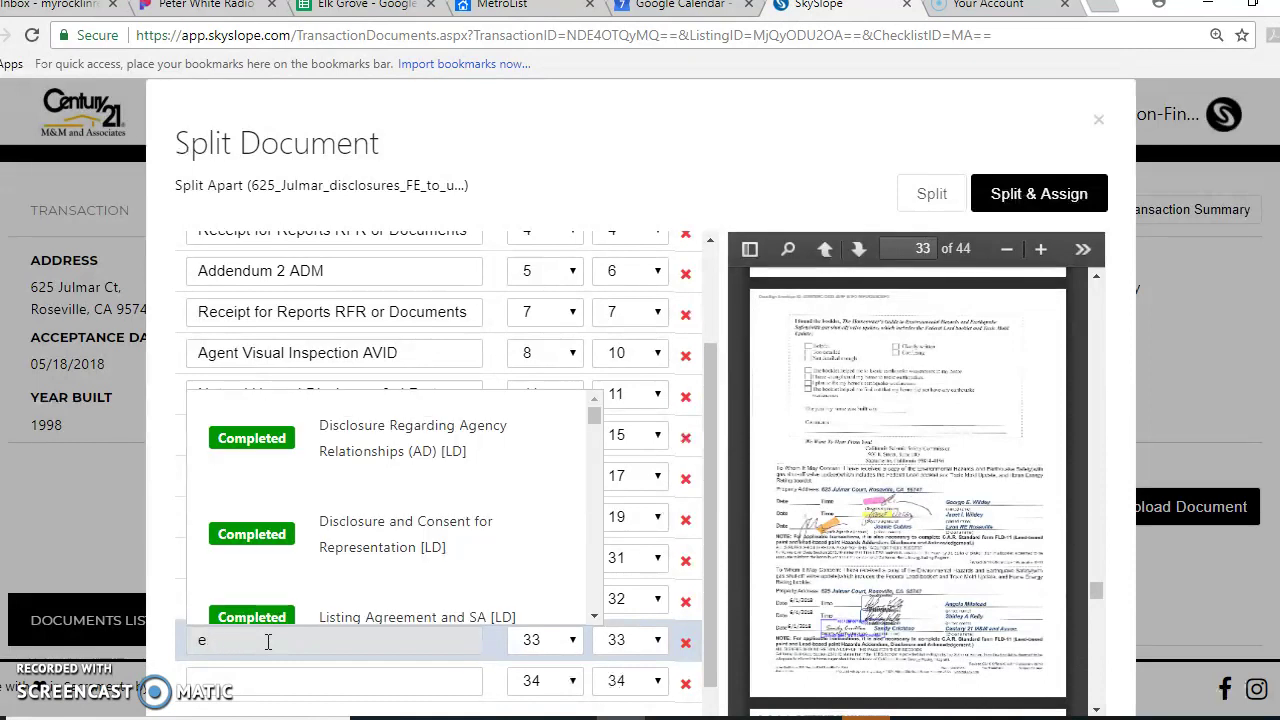
pyautogui.press('BackSpace')
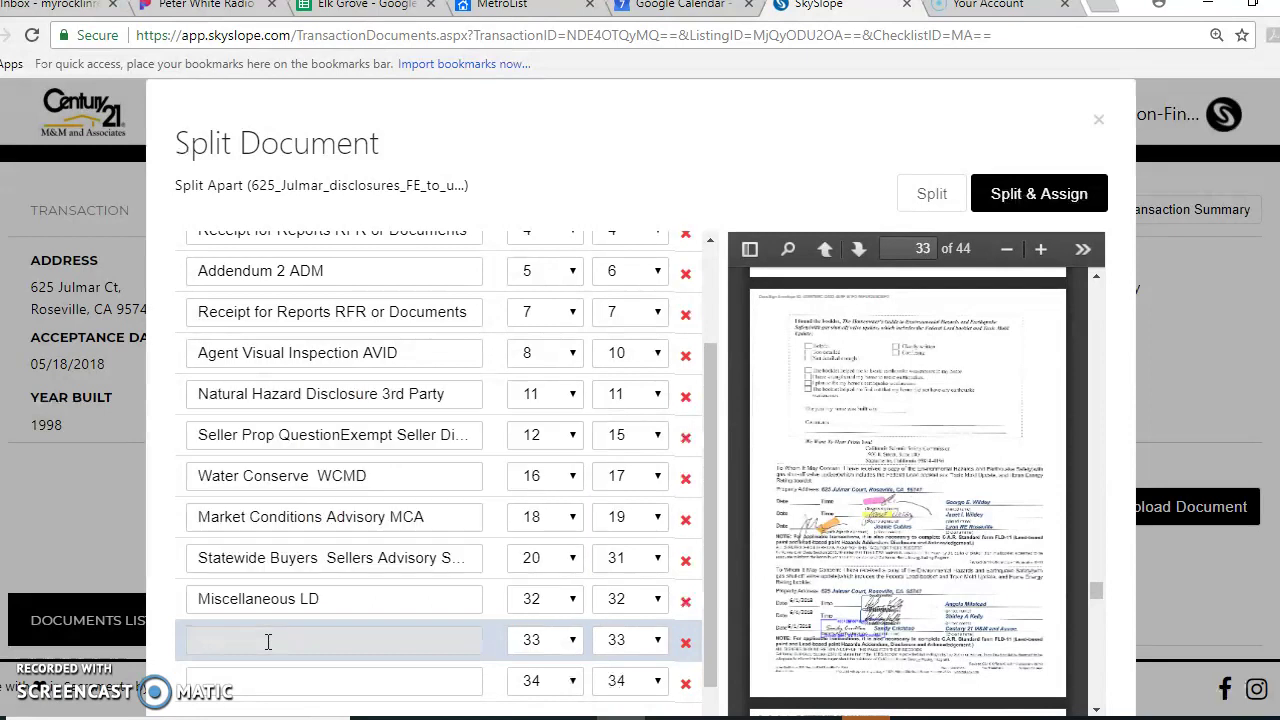
pyautogui.write('n')
pyautogui.press('BackSpace')
pyautogui.write('en')
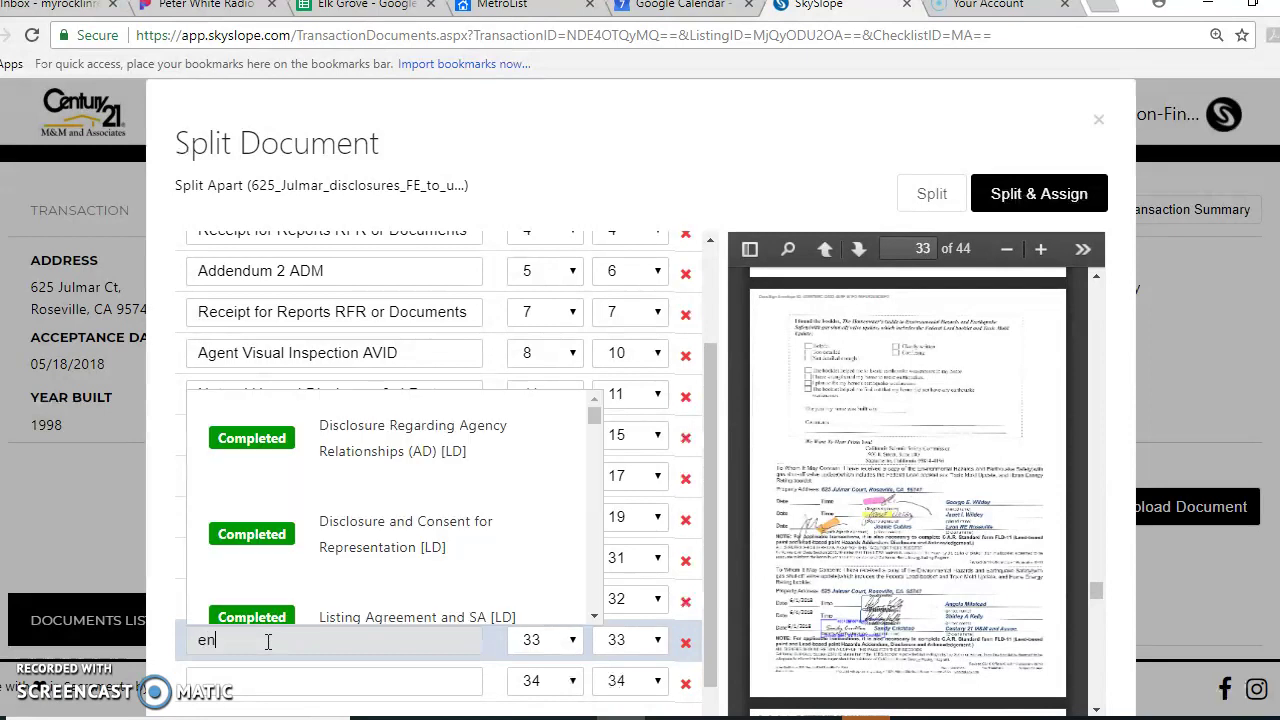
pyautogui.write('v')
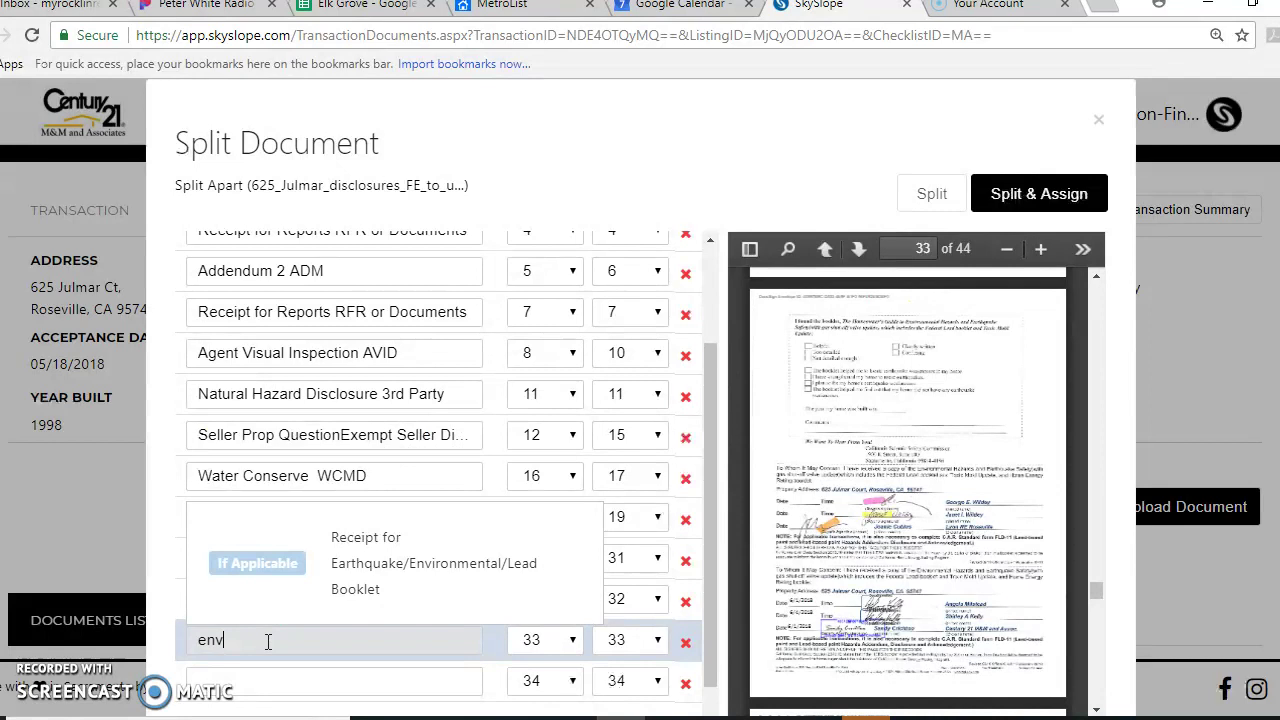
pyautogui.press('BackSpace')
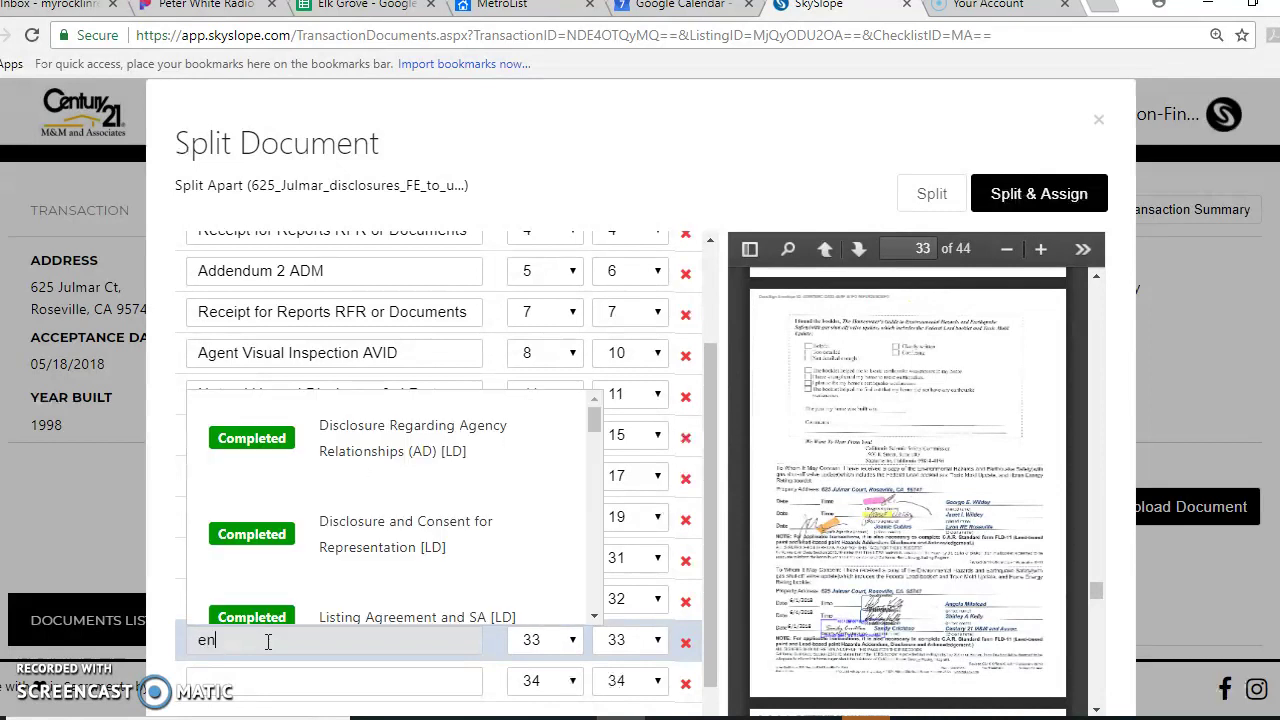
pyautogui.scroll(-1, 560, 551)
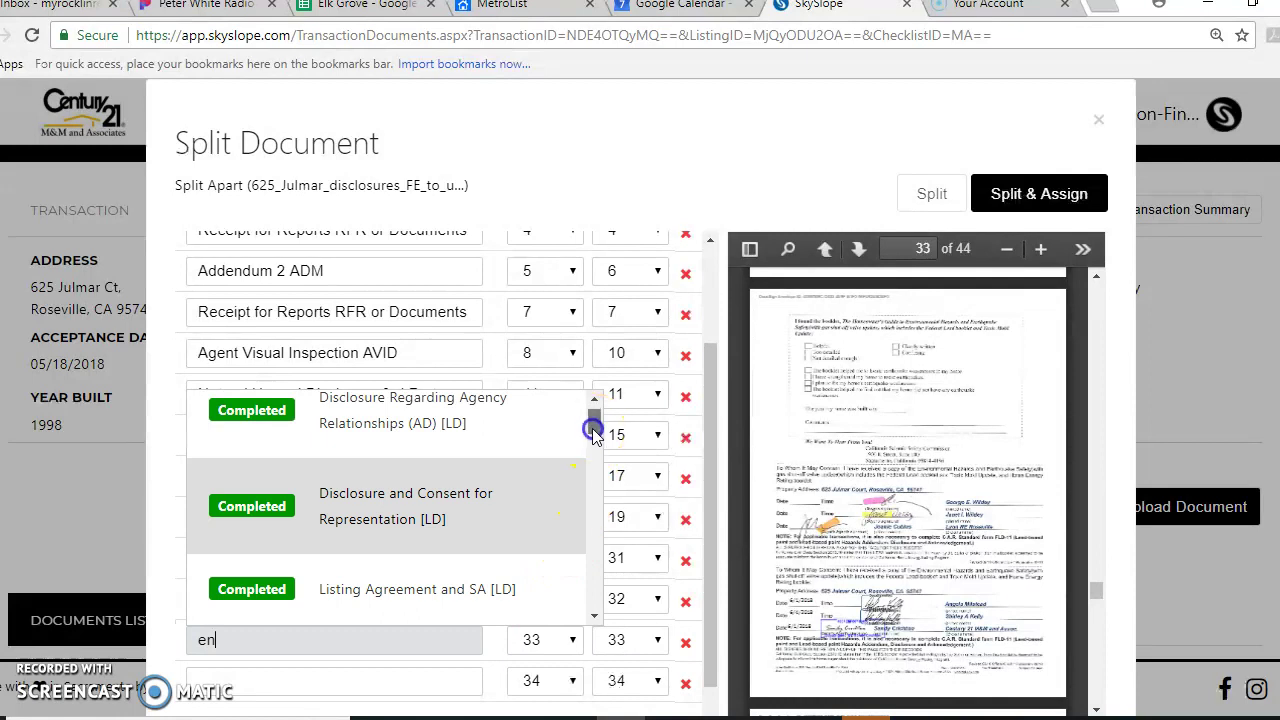
pyautogui.moveTo(591, 427); pyautogui.dragTo(609, 580)
pyautogui.scroll(1, 478, 428)
pyautogui.click(476, 428)
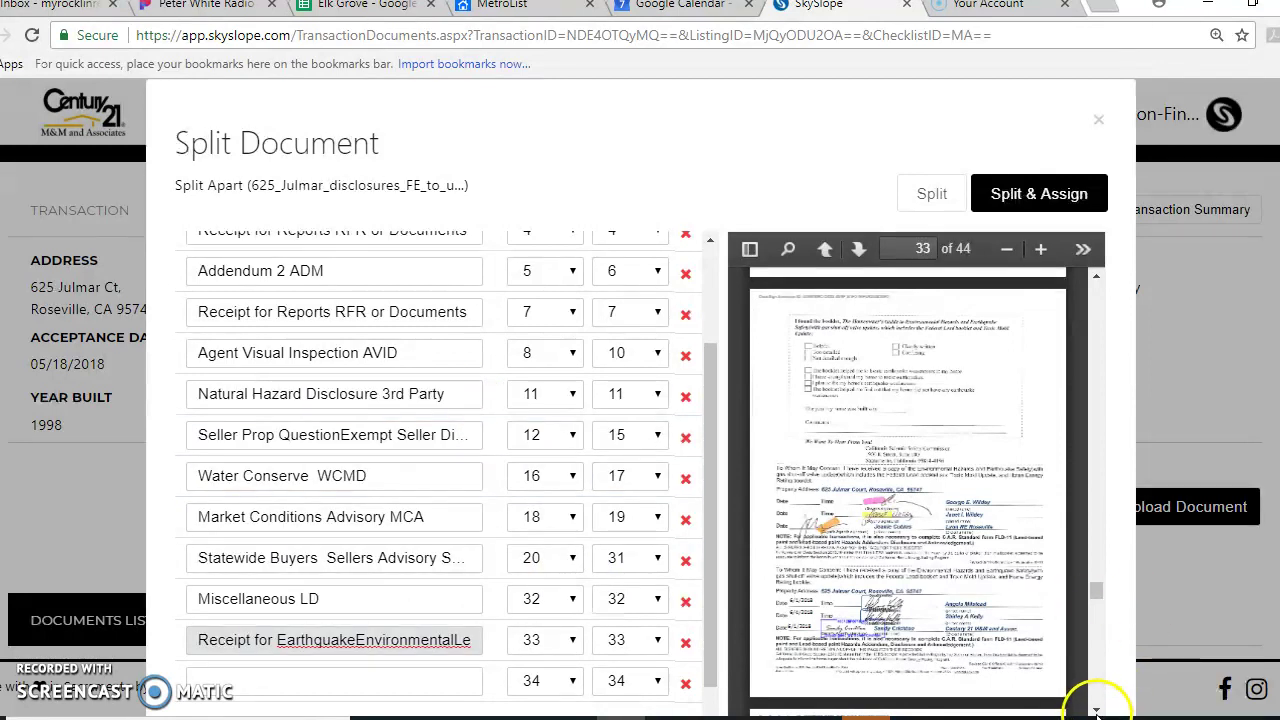
# - Assign page 34, the Right to Farm Disclosure Statement, to the checklist item Miscellaneous [LD]
pyautogui.click(1096, 711)
pyautogui.click(1096, 711)
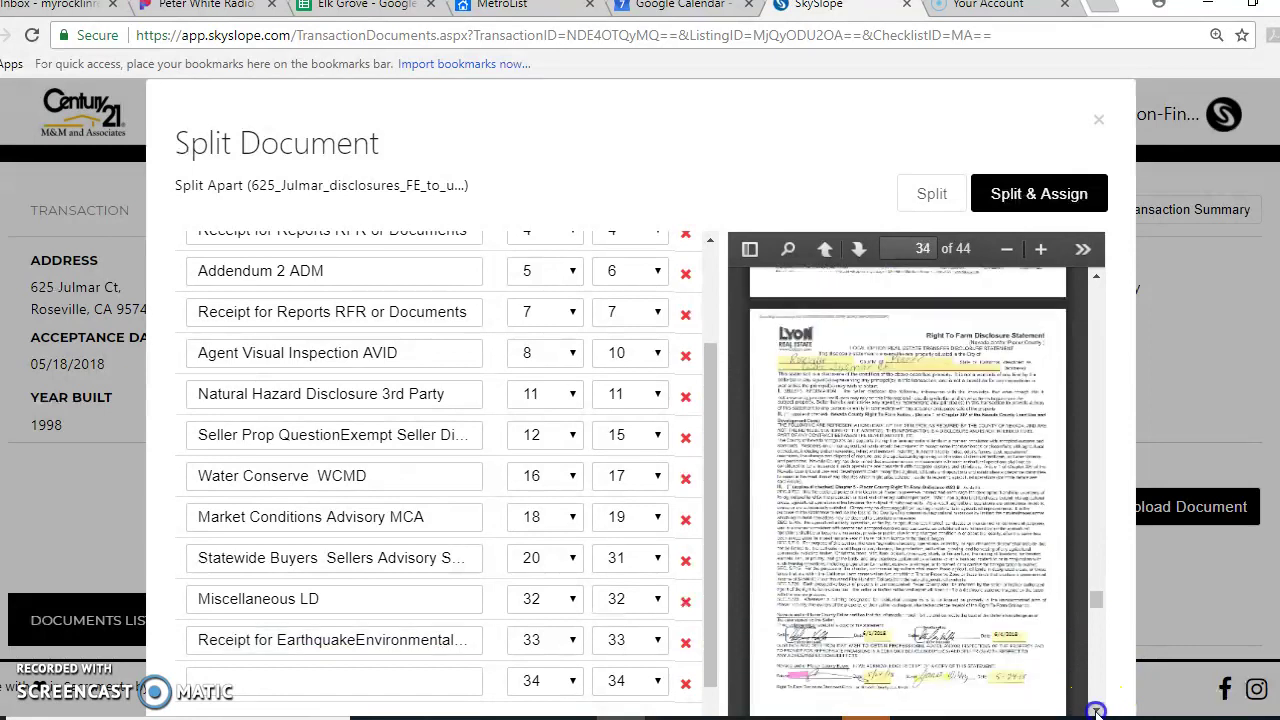
pyautogui.click(1096, 711)
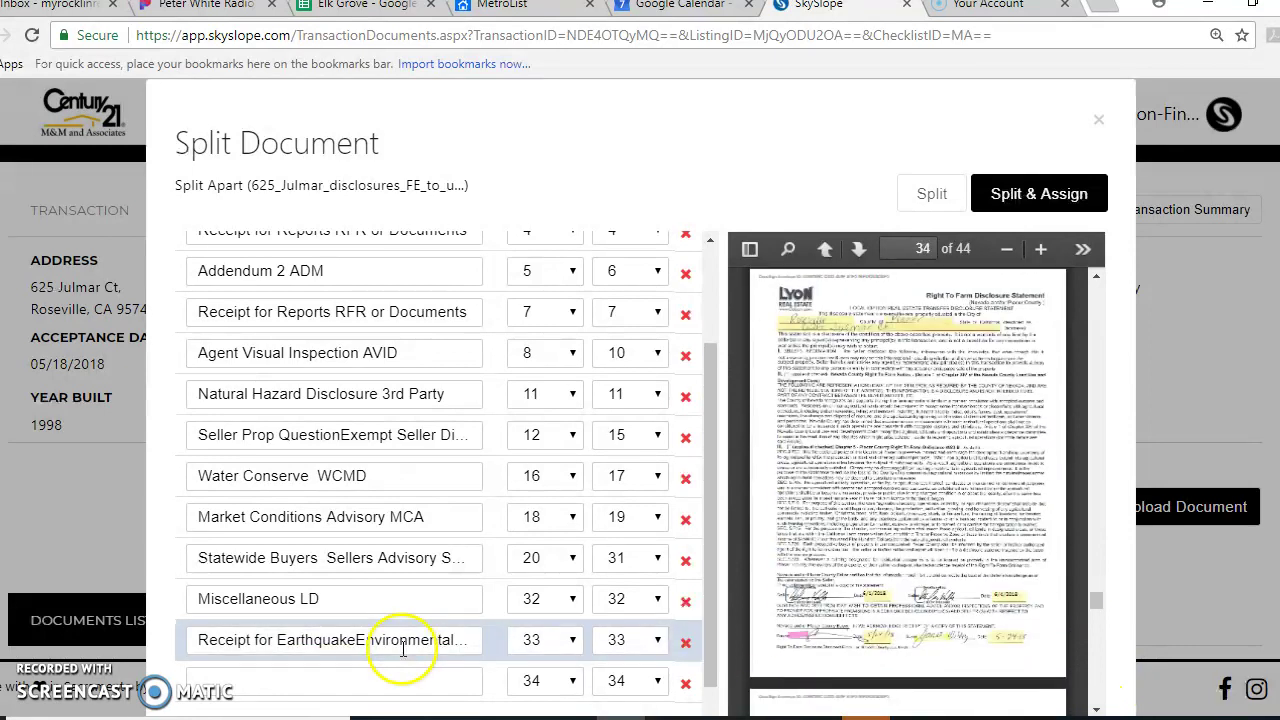
pyautogui.click(353, 681)
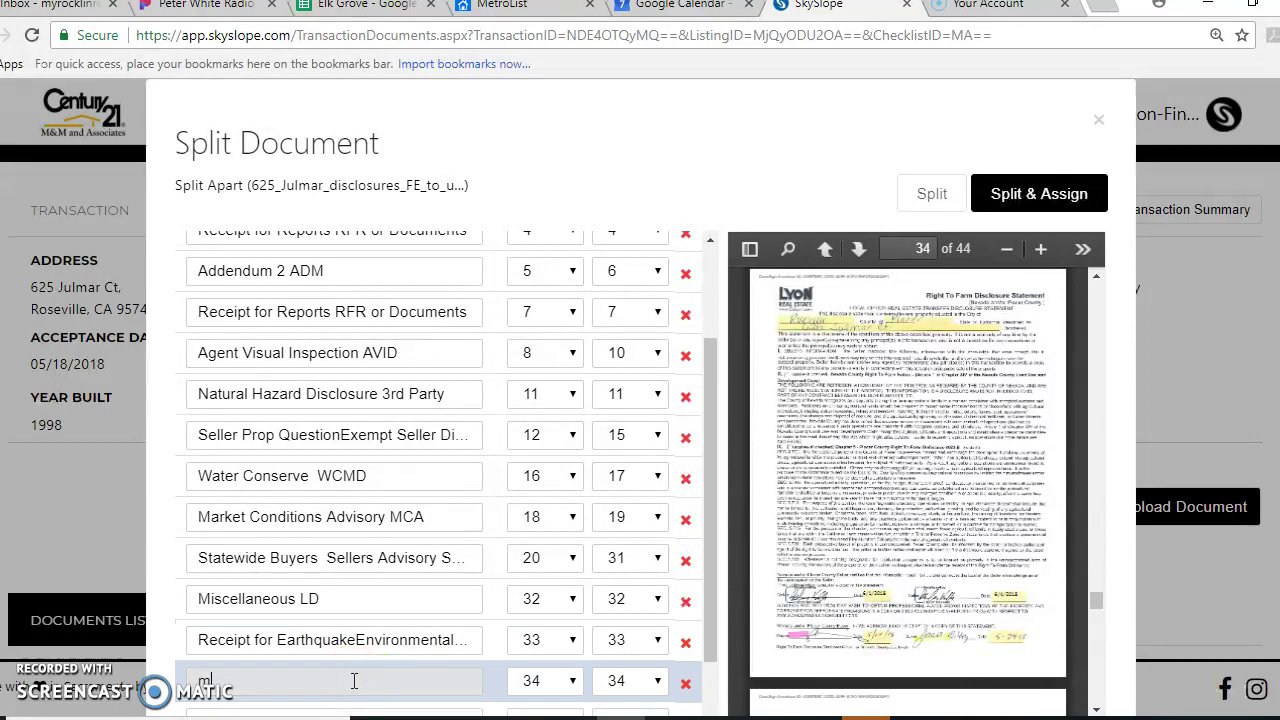
pyautogui.write('mis')
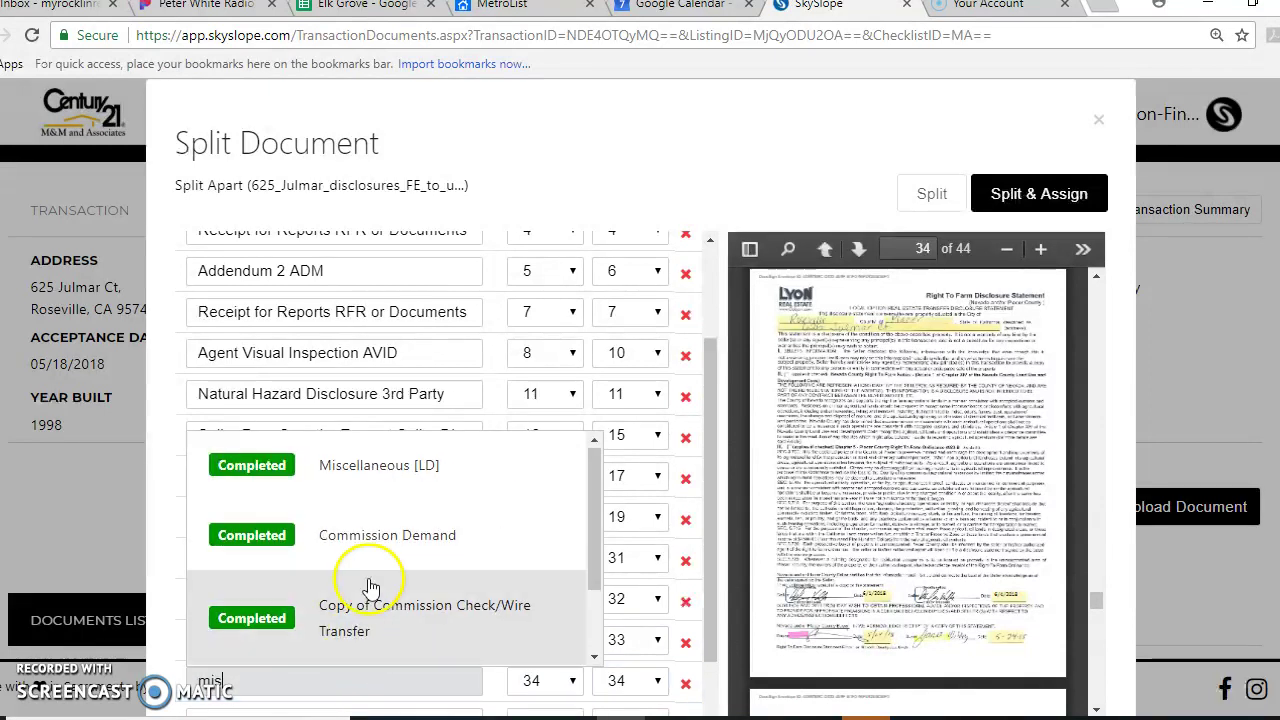
pyautogui.click(383, 468)
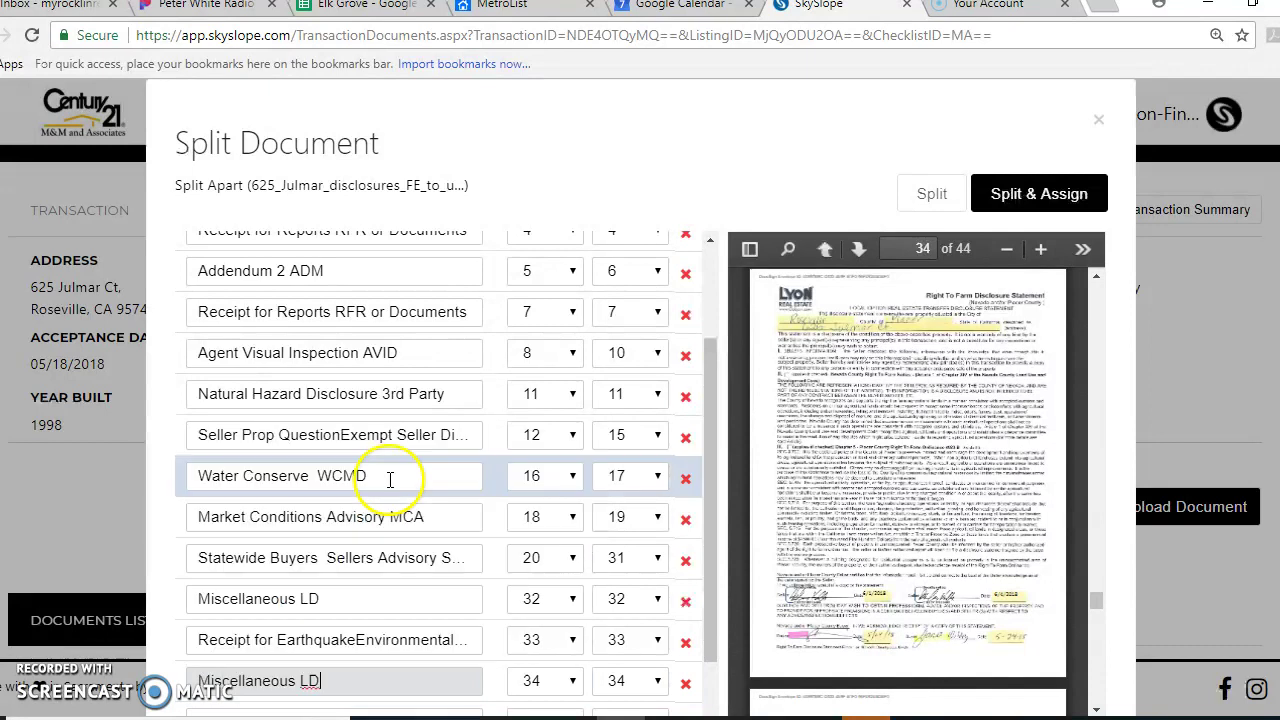
# - Assign the document starting on page 35, the buyer's advisory on serpentine rock, to the checklist item Miscellaneous [LD]
pyautogui.click(1093, 707)
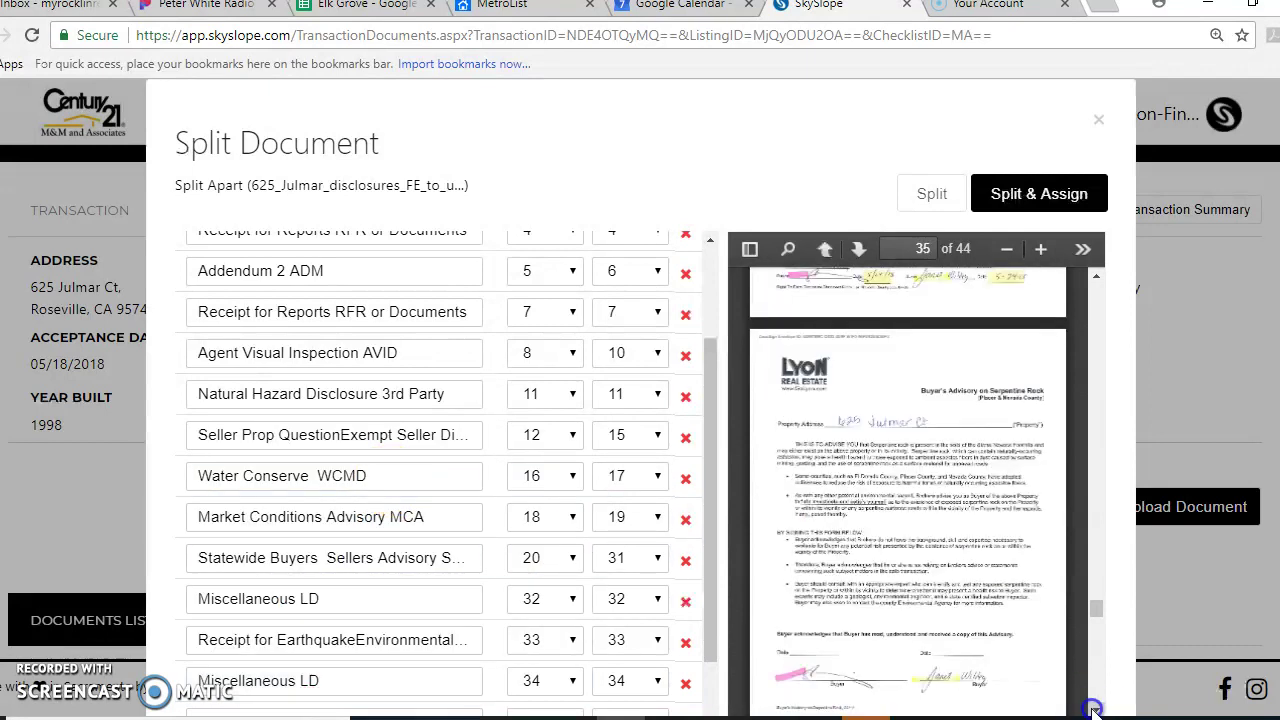
pyautogui.click(1095, 710)
pyautogui.moveTo(706, 514); pyautogui.dragTo(704, 597)
pyautogui.click(229, 652)
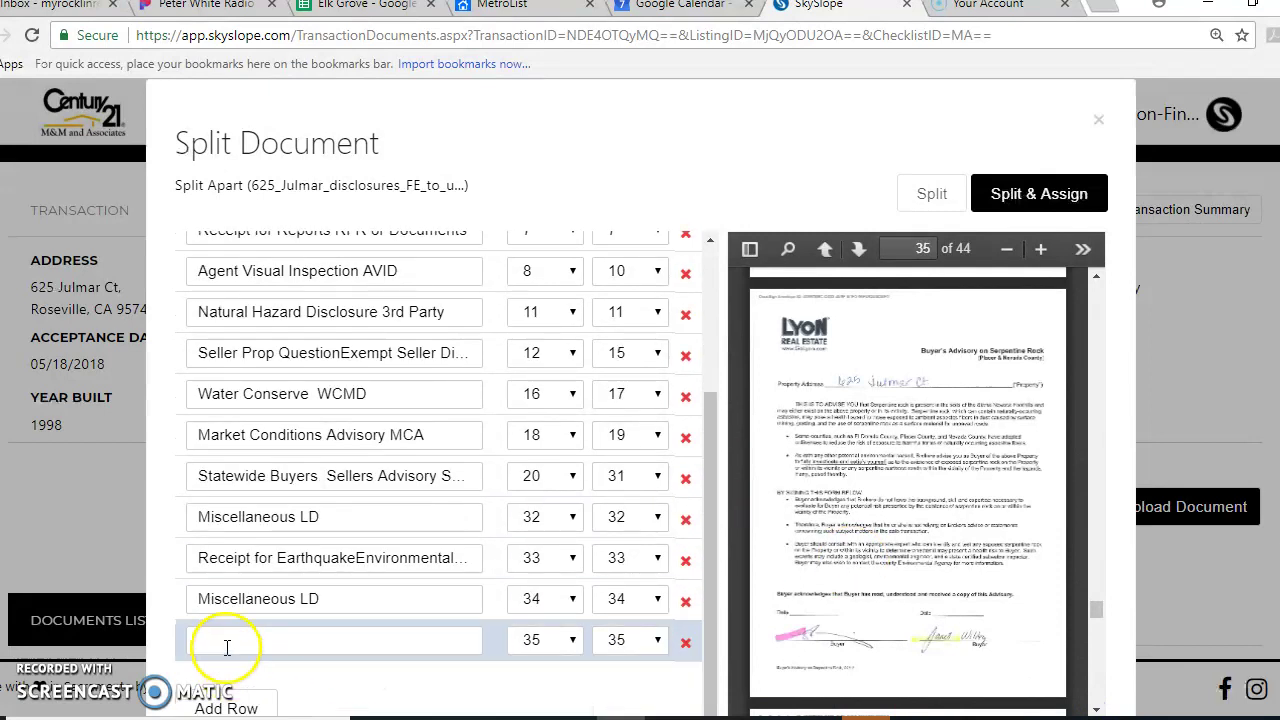
pyautogui.write('mlsc')
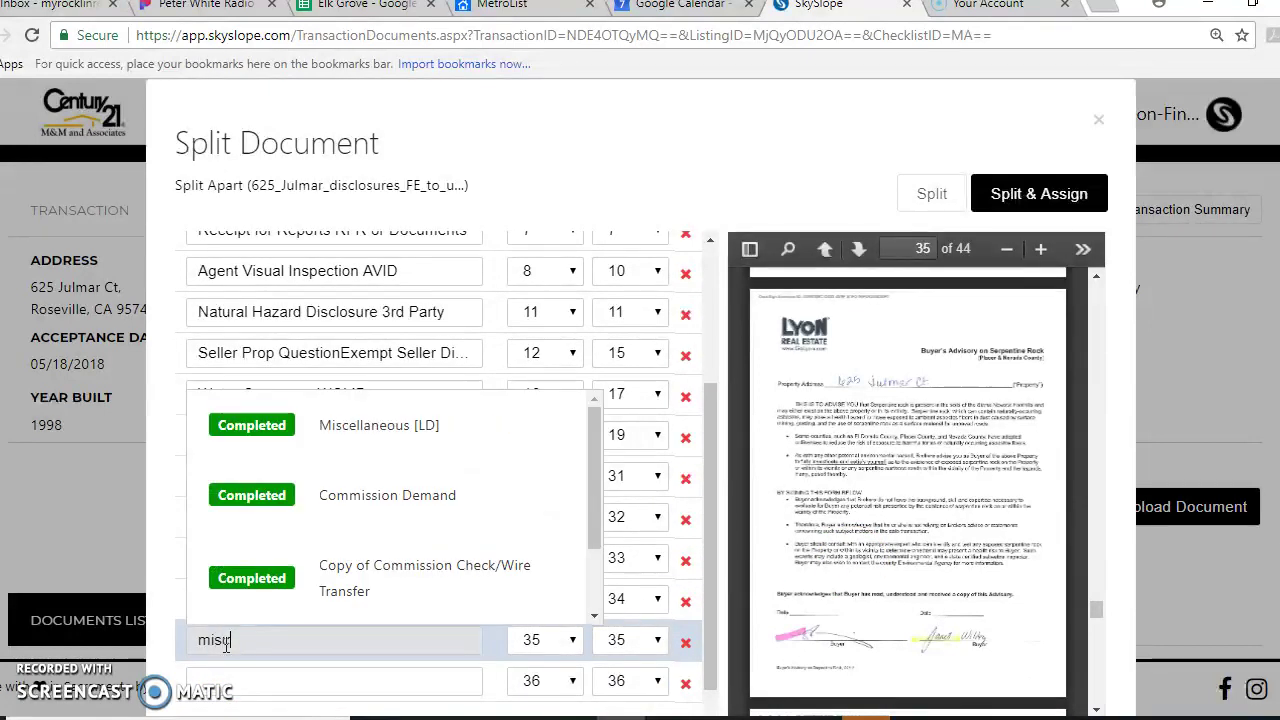
pyautogui.click(257, 686)
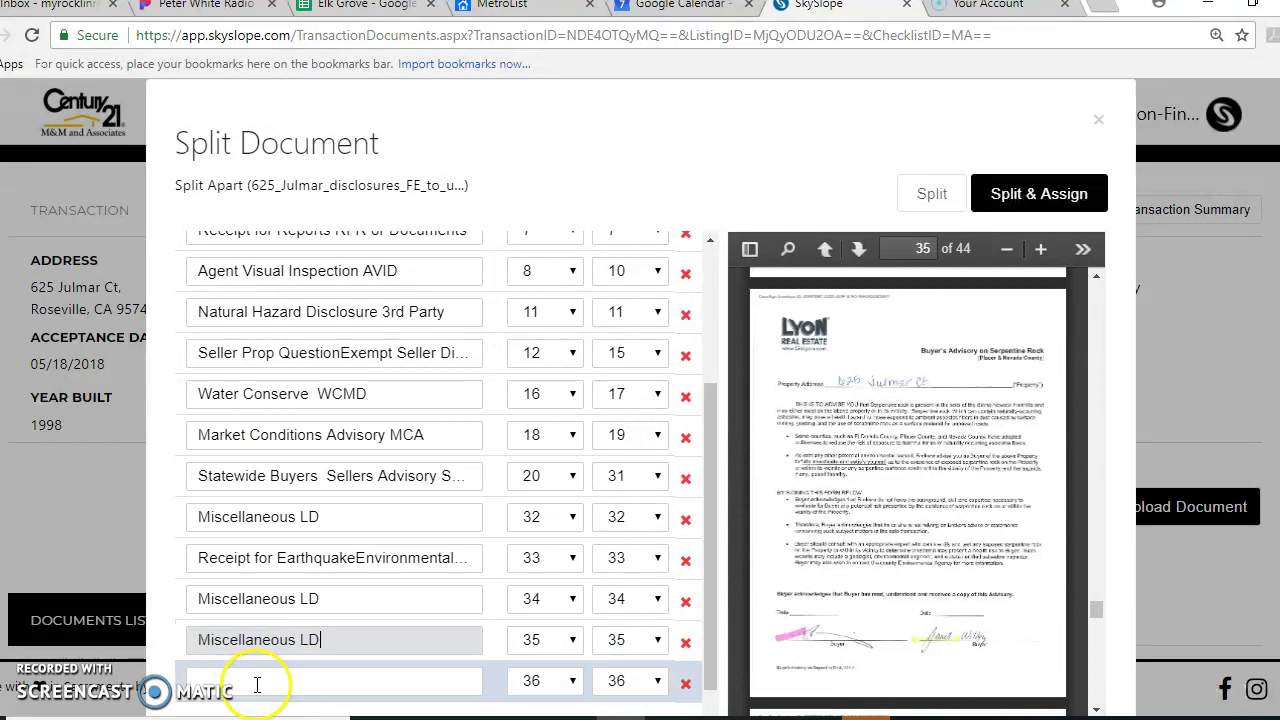
# - Set the end page of the Miscellaneous document starting on page 35 to 37, so it includes the notice of special tax disclosure
pyautogui.click(1096, 710)
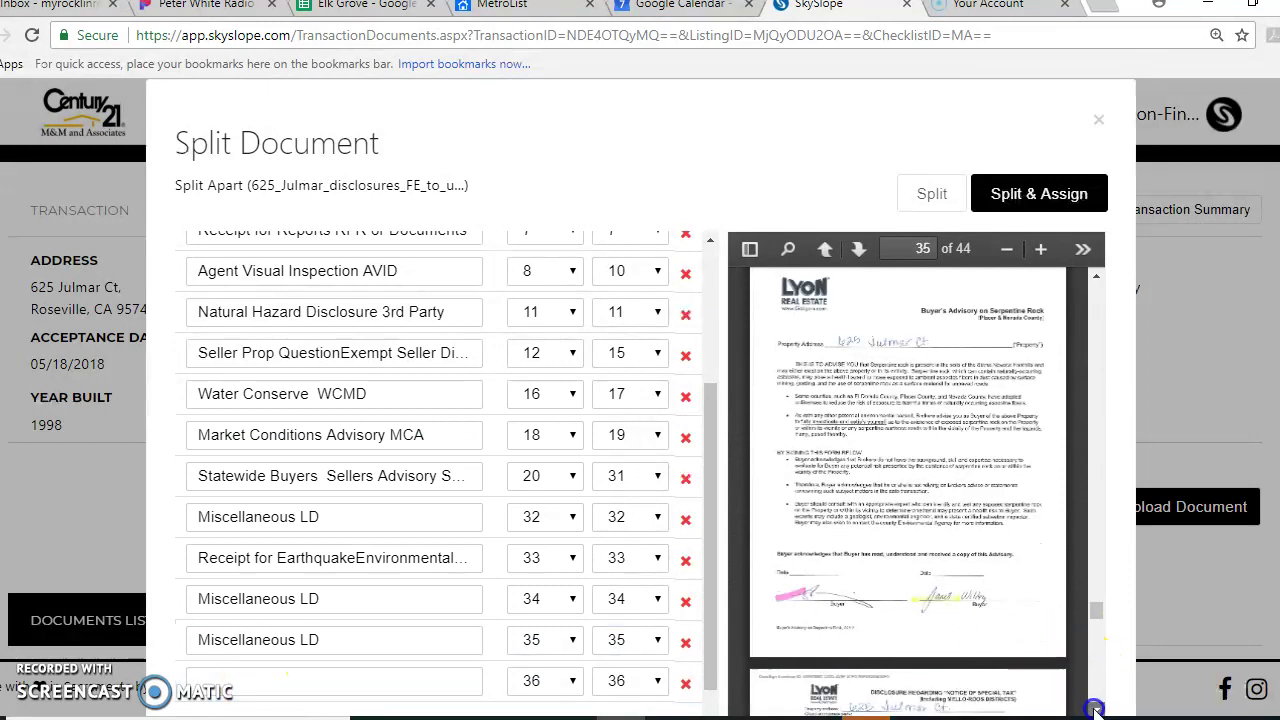
pyautogui.click(1096, 710)
pyautogui.click(1096, 710)
pyautogui.click(1096, 710)
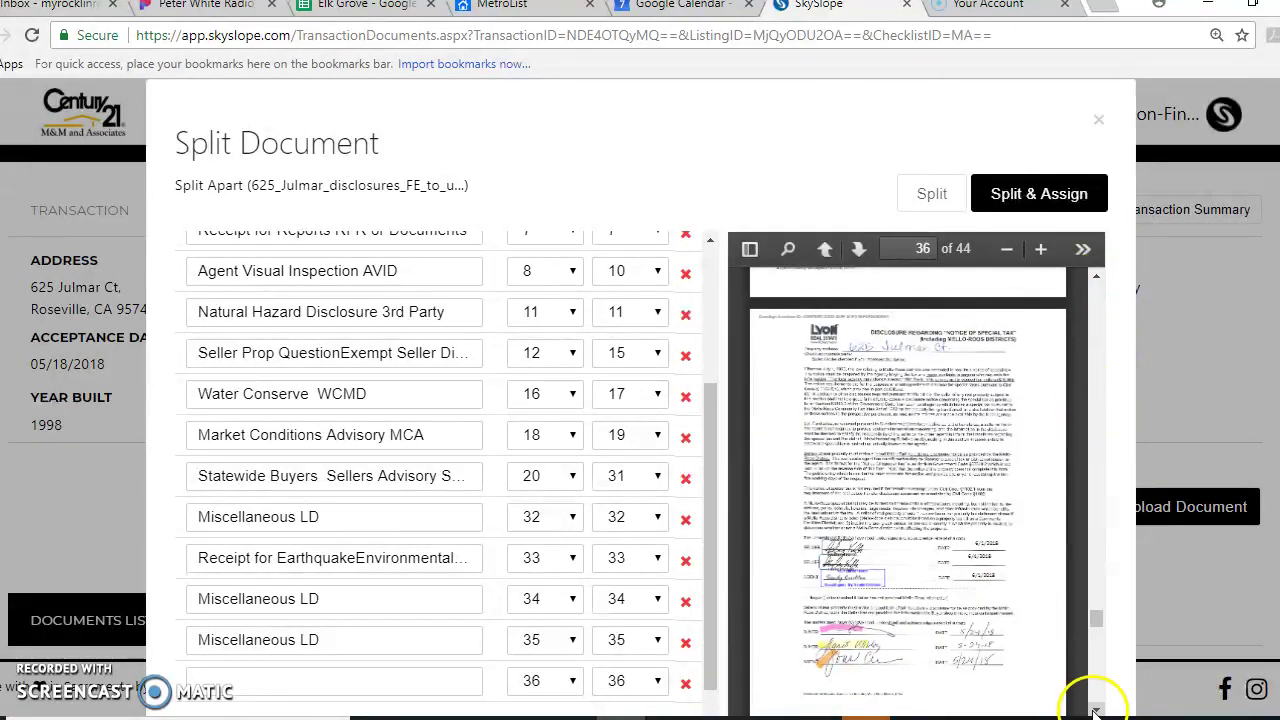
pyautogui.click(1096, 710)
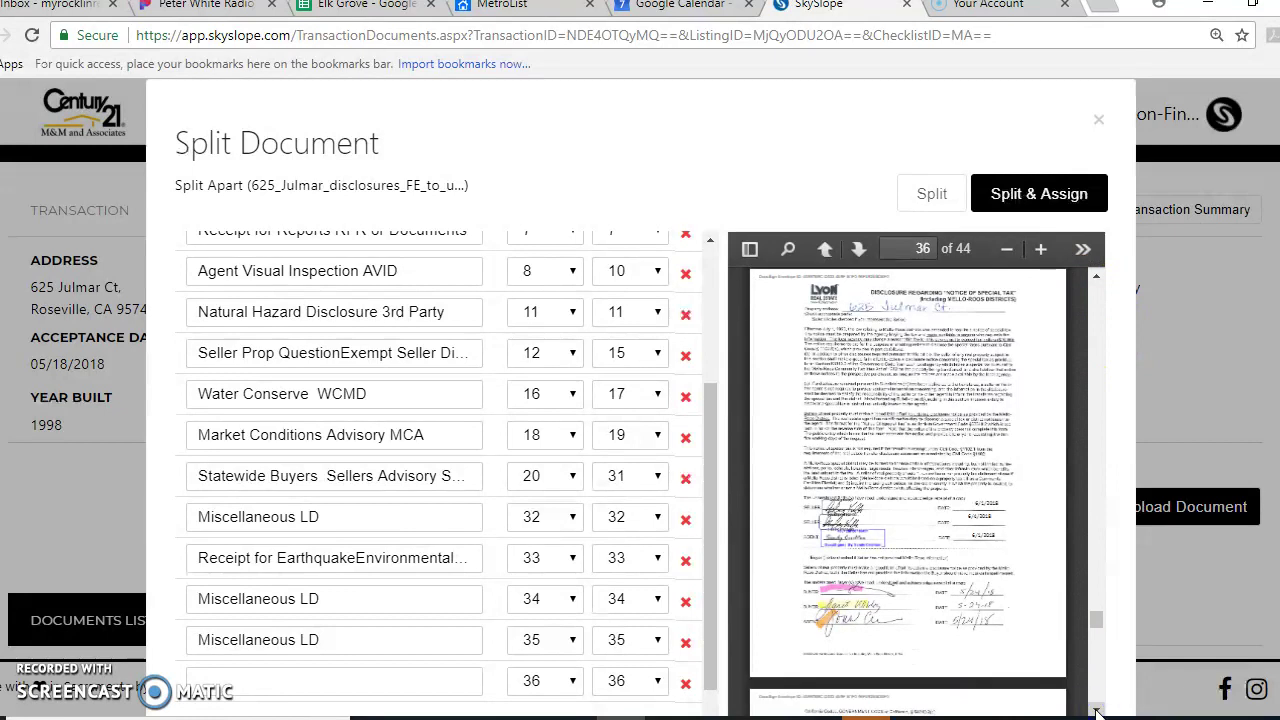
pyautogui.click(1096, 710)
pyautogui.click(1096, 710)
pyautogui.click(1096, 710)
pyautogui.click(1096, 710)
pyautogui.click(1096, 710)
pyautogui.click(1096, 710)
pyautogui.click(1096, 710)
pyautogui.click(1096, 710)
pyautogui.click(1096, 710)
pyautogui.click(1096, 710)
pyautogui.click(1096, 710)
pyautogui.click(1096, 710)
pyautogui.click(1096, 710)
pyautogui.click(1096, 710)
pyautogui.click(1096, 710)
pyautogui.click(1096, 710)
pyautogui.click(1096, 710)
pyautogui.click(1096, 710)
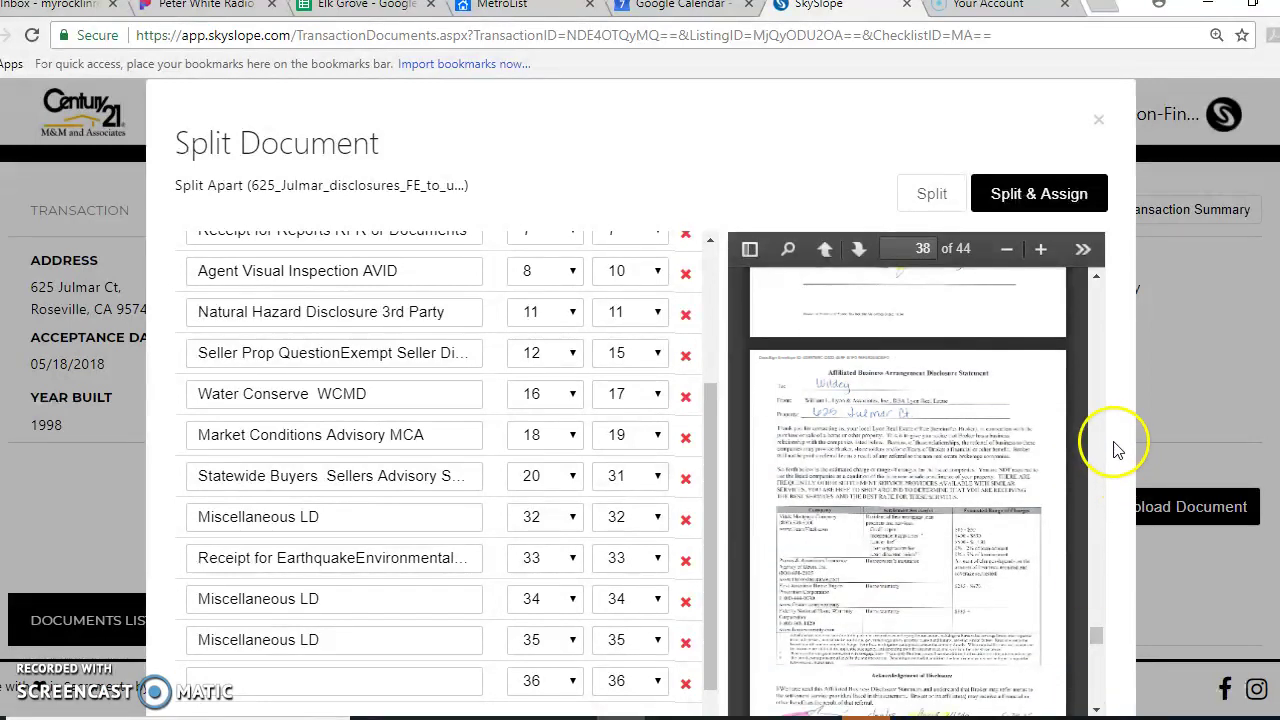
pyautogui.click(1097, 277)
pyautogui.click(1097, 277)
pyautogui.click(1097, 277)
pyautogui.click(1097, 277)
pyautogui.click(1097, 277)
pyautogui.click(1097, 277)
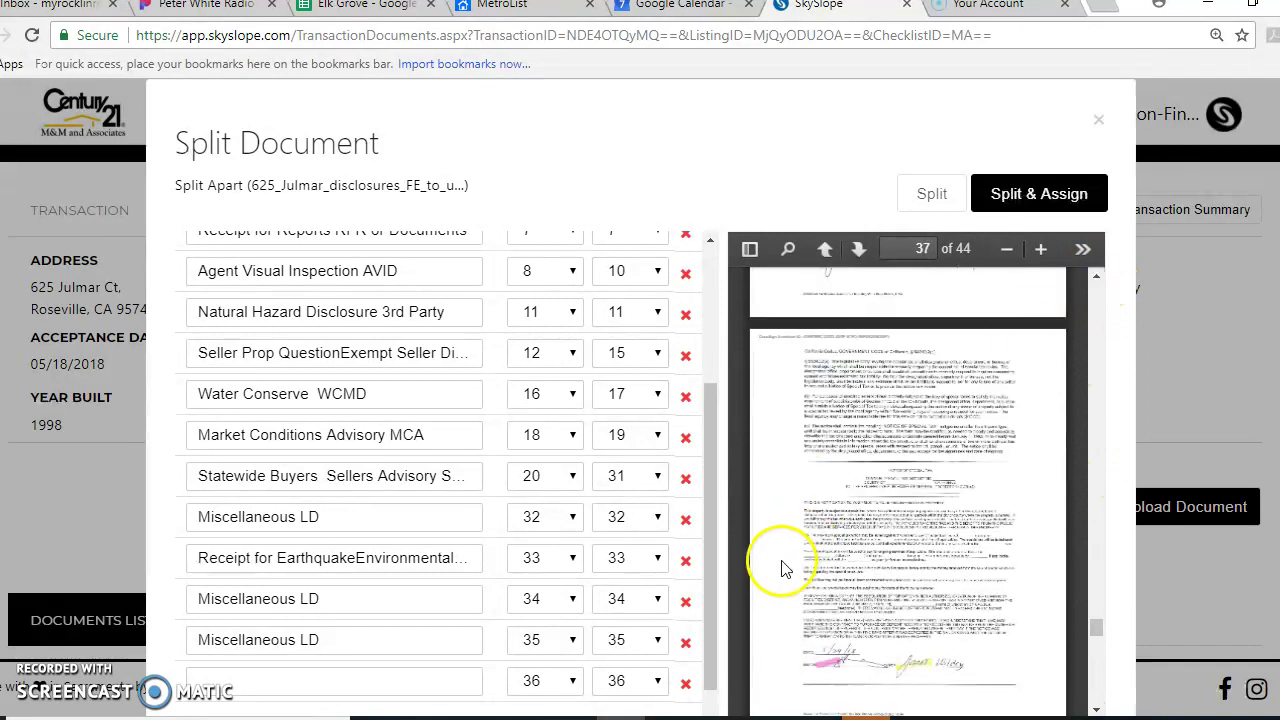
pyautogui.click(651, 648)
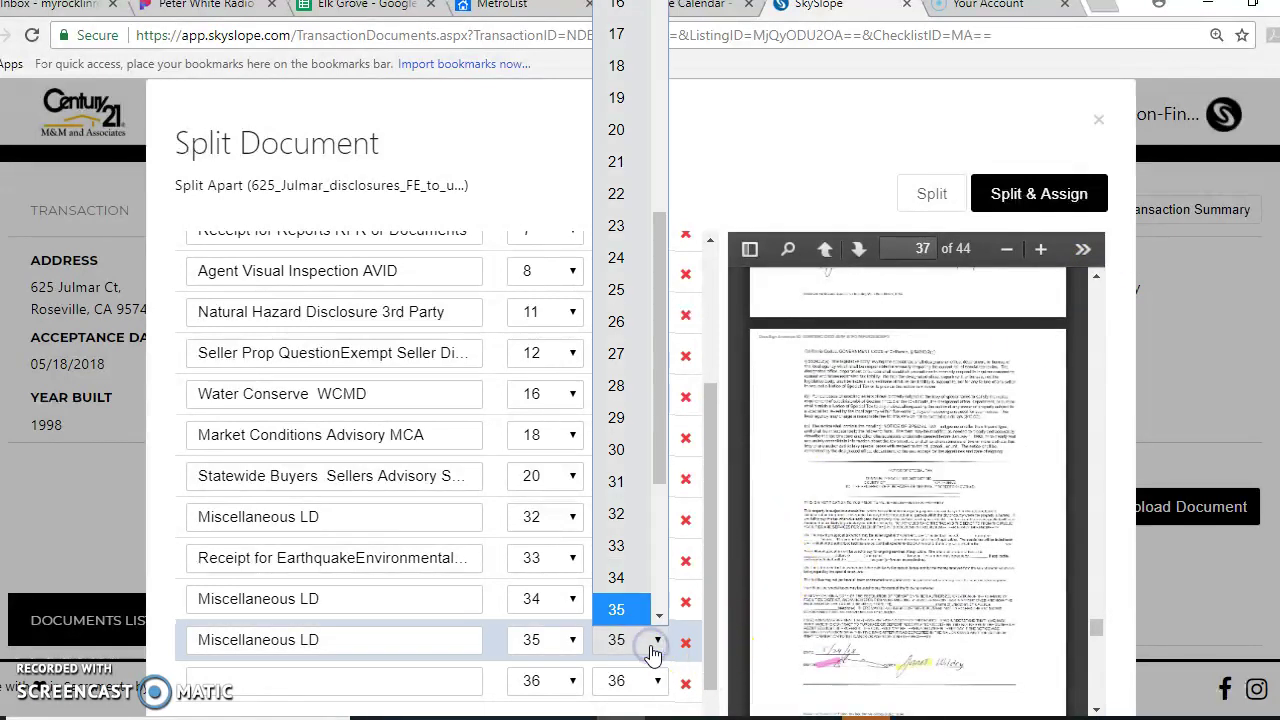
pyautogui.scroll(-3, 659, 611)
pyautogui.click(619, 580)
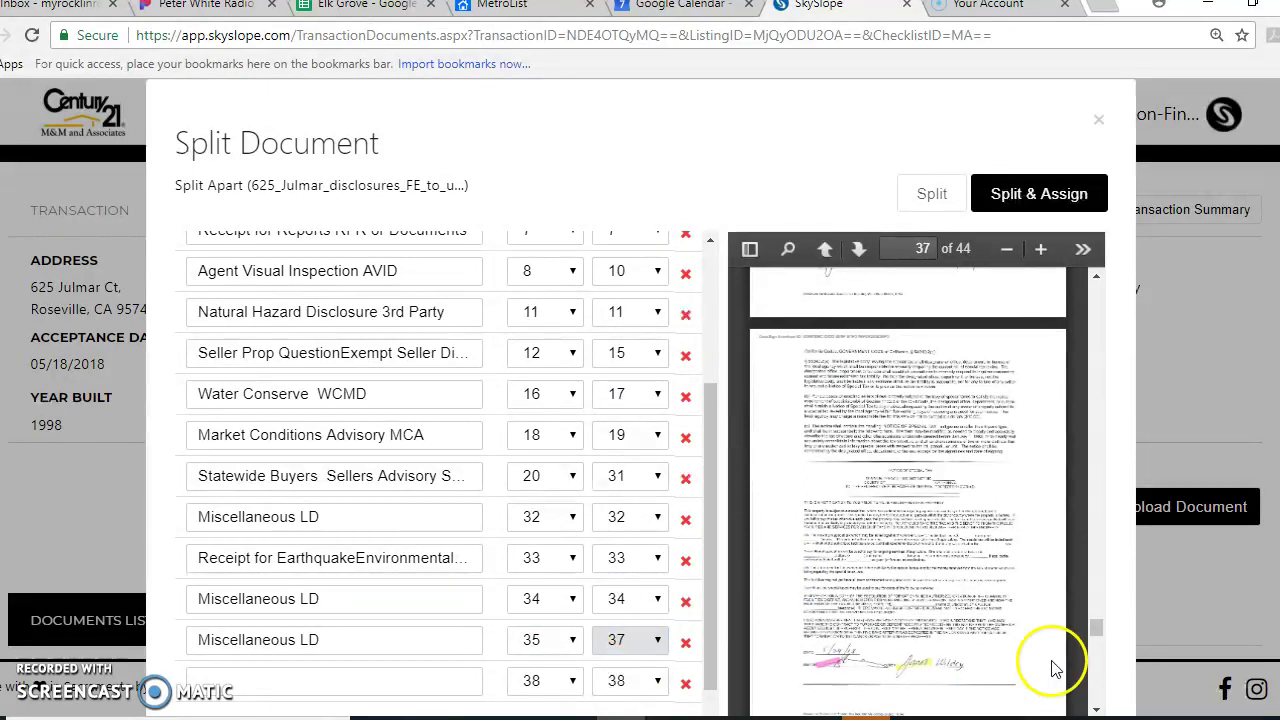
# - Assign page 38, the Affiliated Business Arrangement Disclosure Statement, to the Affiliated Business Disclosure Form checklist item
pyautogui.click(1094, 706)
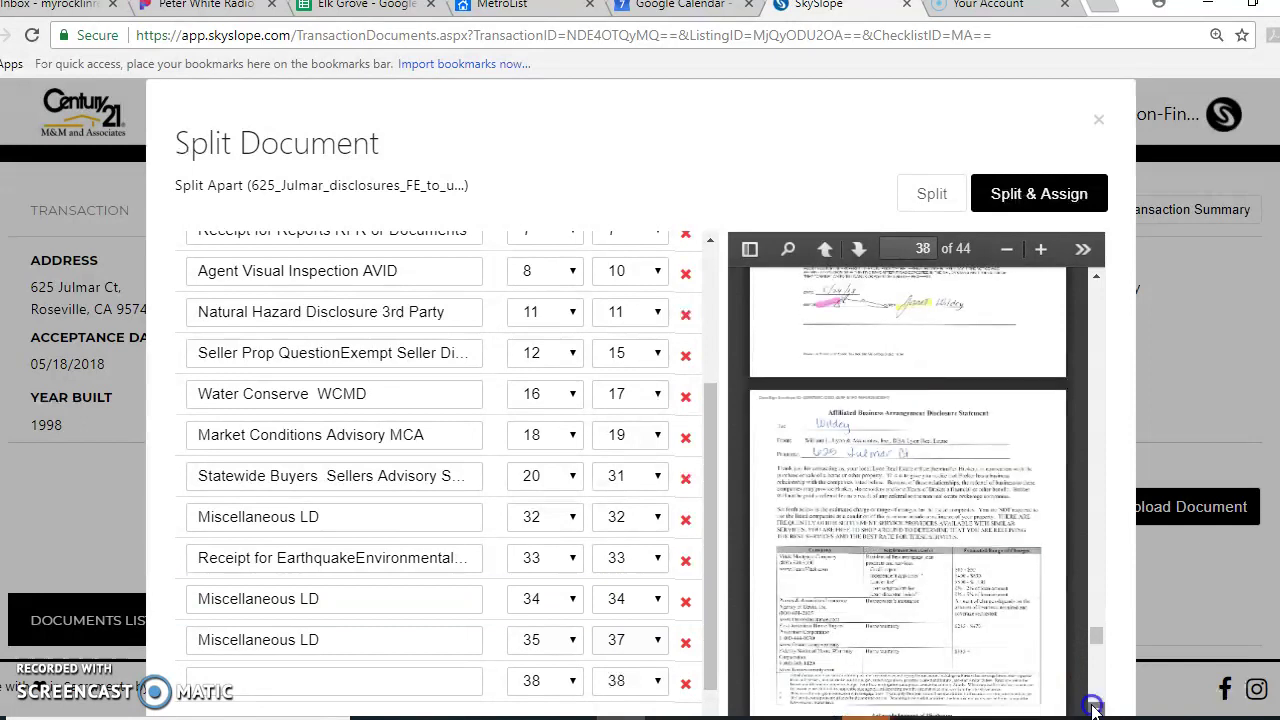
pyautogui.click(1094, 706)
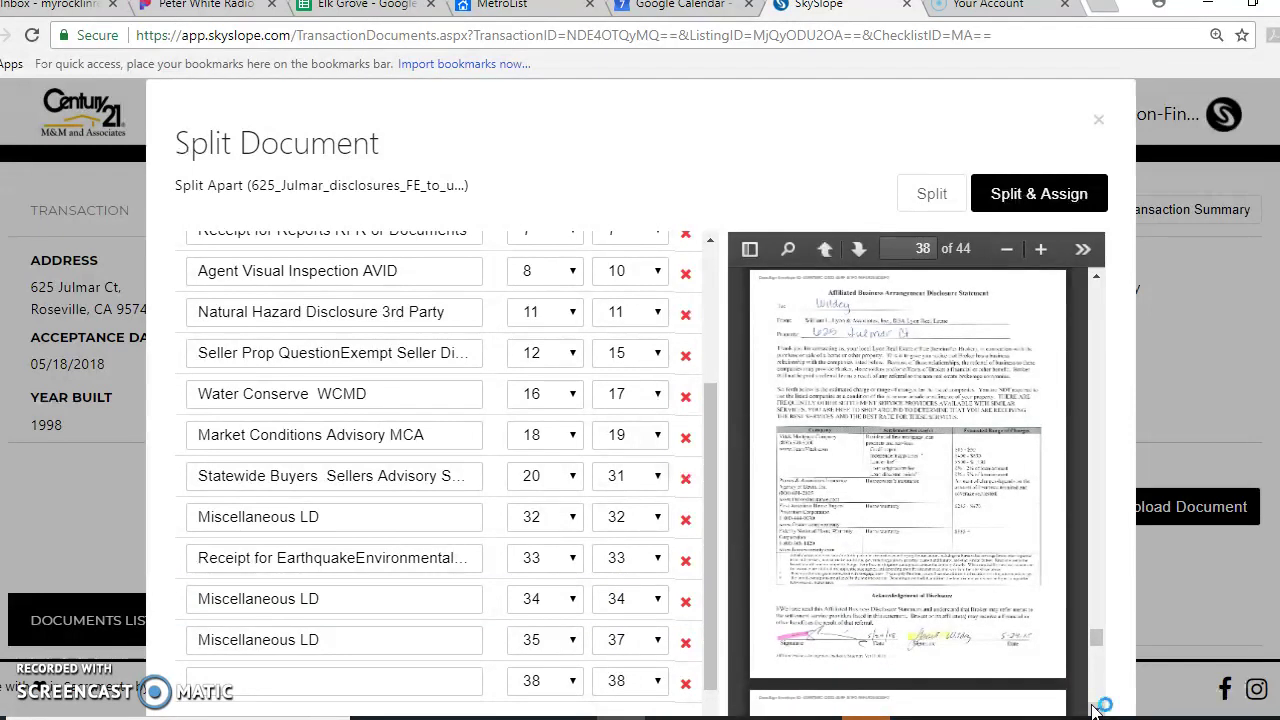
pyautogui.click(1094, 706)
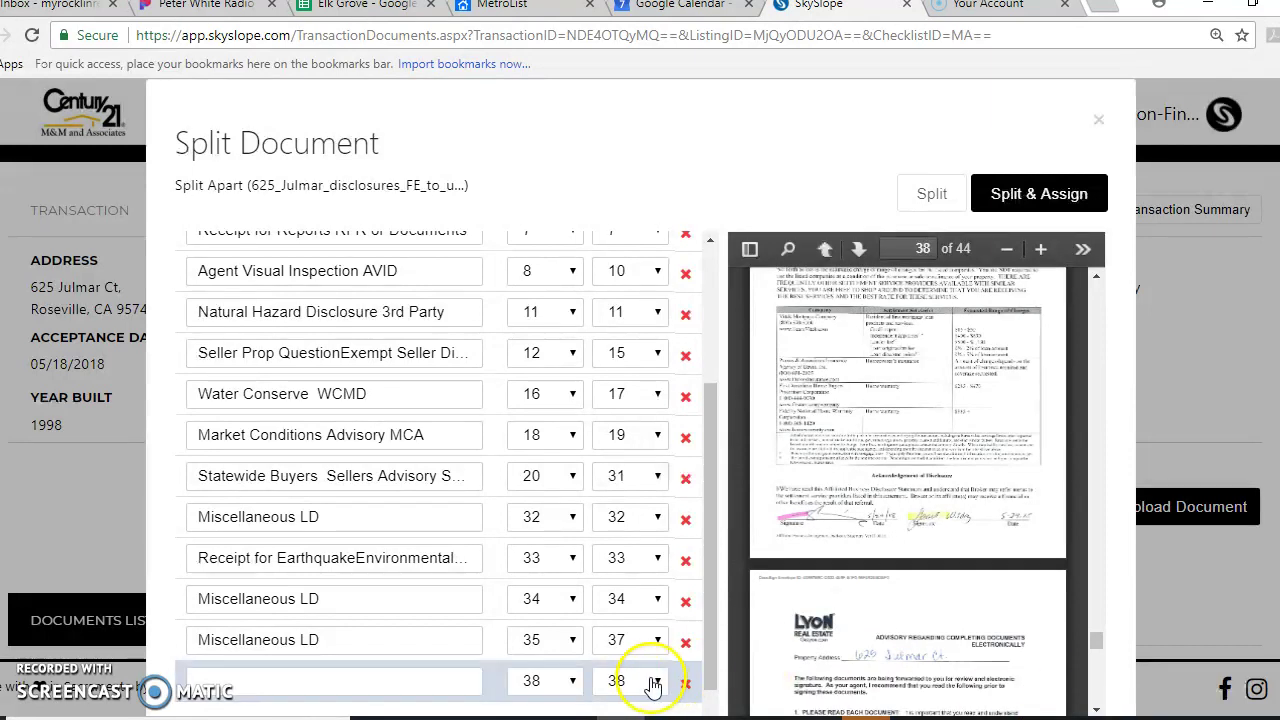
pyautogui.click(335, 682)
pyautogui.write('aff')
pyautogui.click(418, 617)
# - Set the end page of the document starting on page 39, the advisory regarding completing documents electronically, to 41
pyautogui.click(1096, 706)
pyautogui.click(1098, 708)
pyautogui.click(1098, 709)
pyautogui.click(1098, 709)
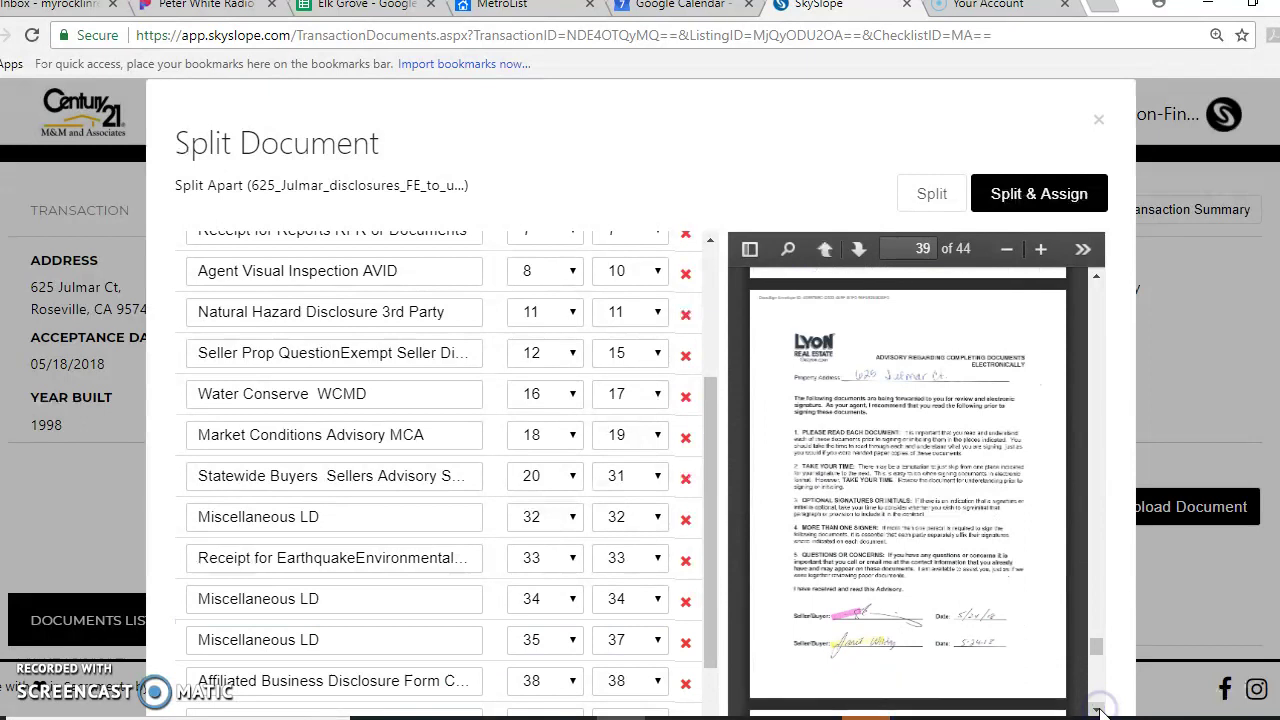
pyautogui.click(1098, 709)
pyautogui.click(1098, 709)
pyautogui.click(1098, 709)
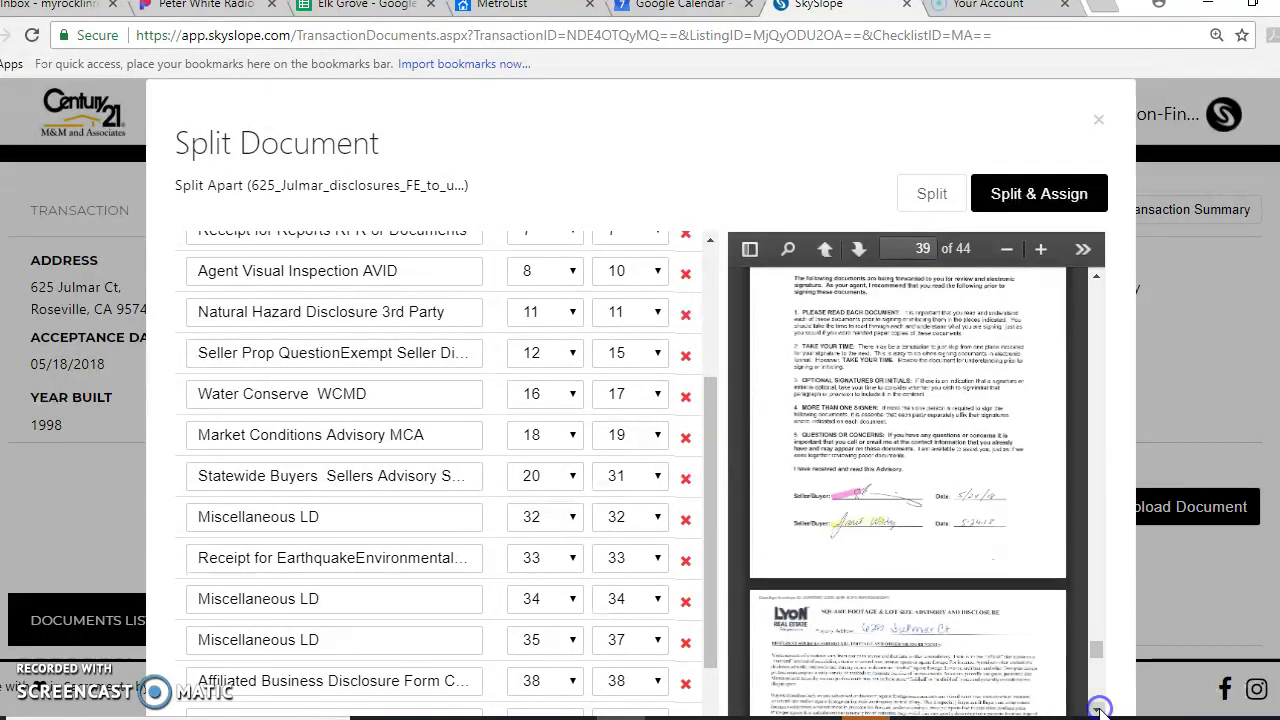
pyautogui.click(1098, 709)
pyautogui.click(1098, 709)
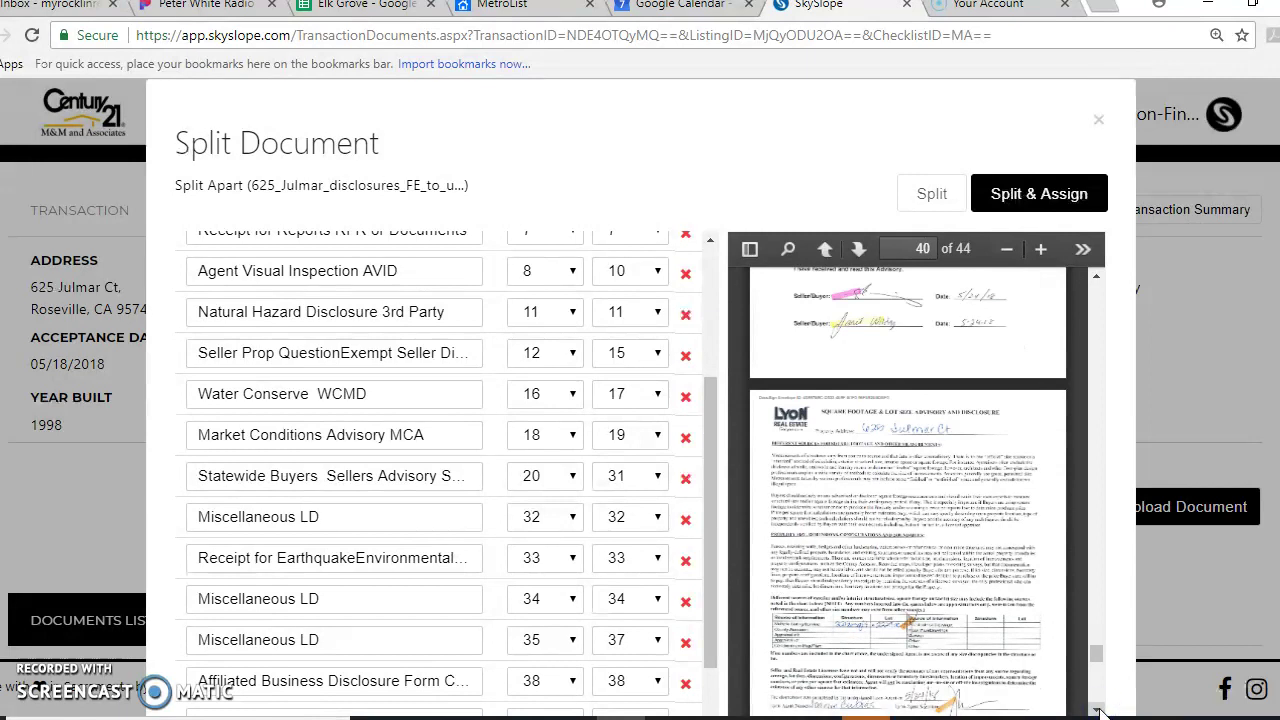
pyautogui.click(1098, 709)
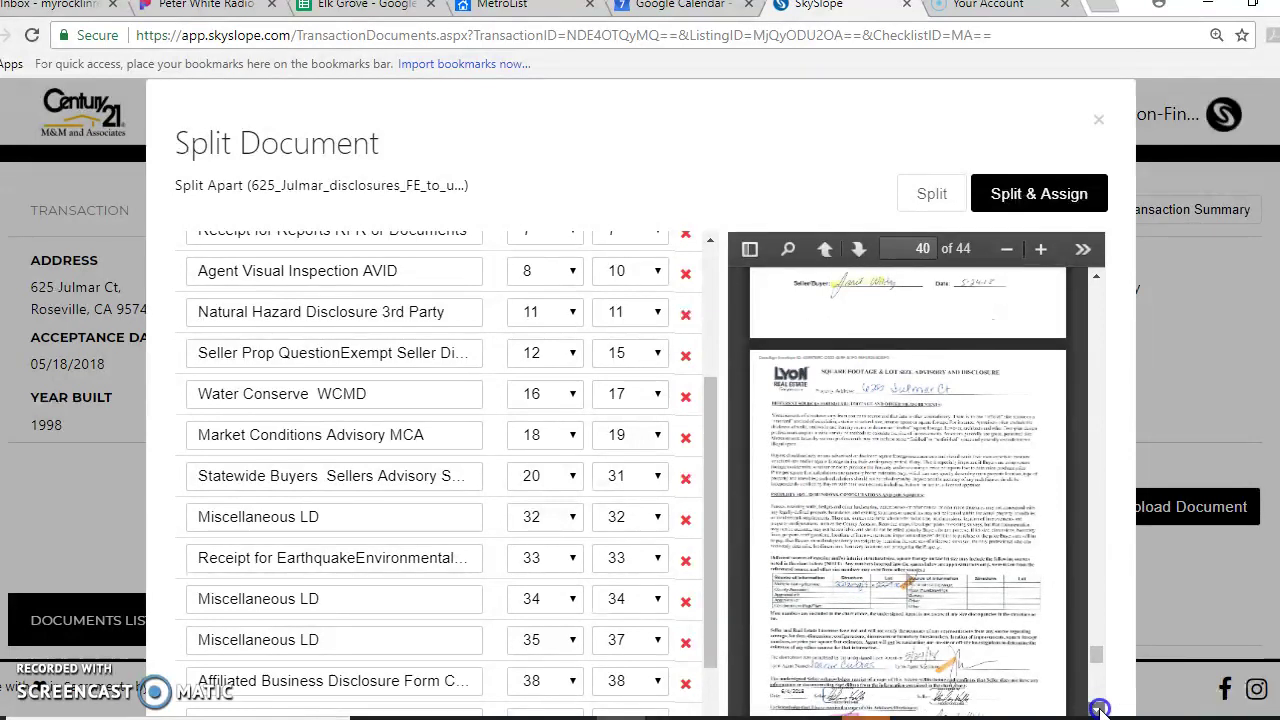
pyautogui.click(1098, 709)
pyautogui.click(1098, 709)
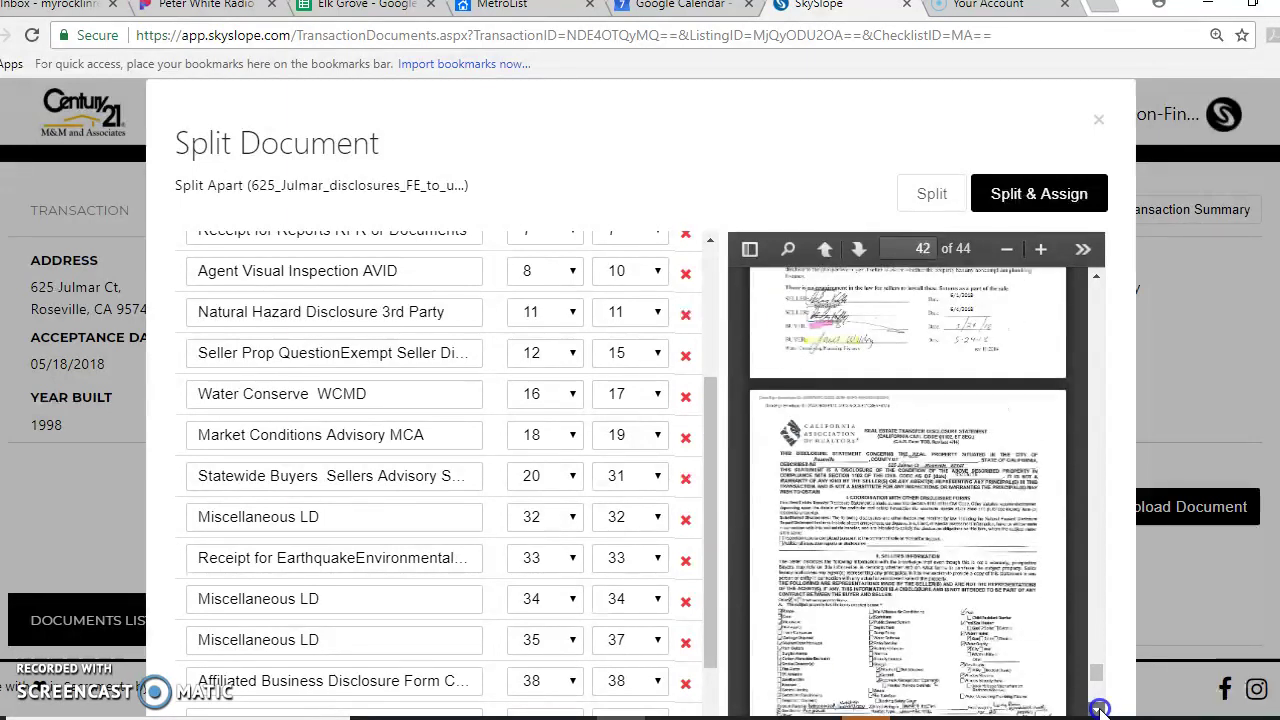
pyautogui.click(1098, 709)
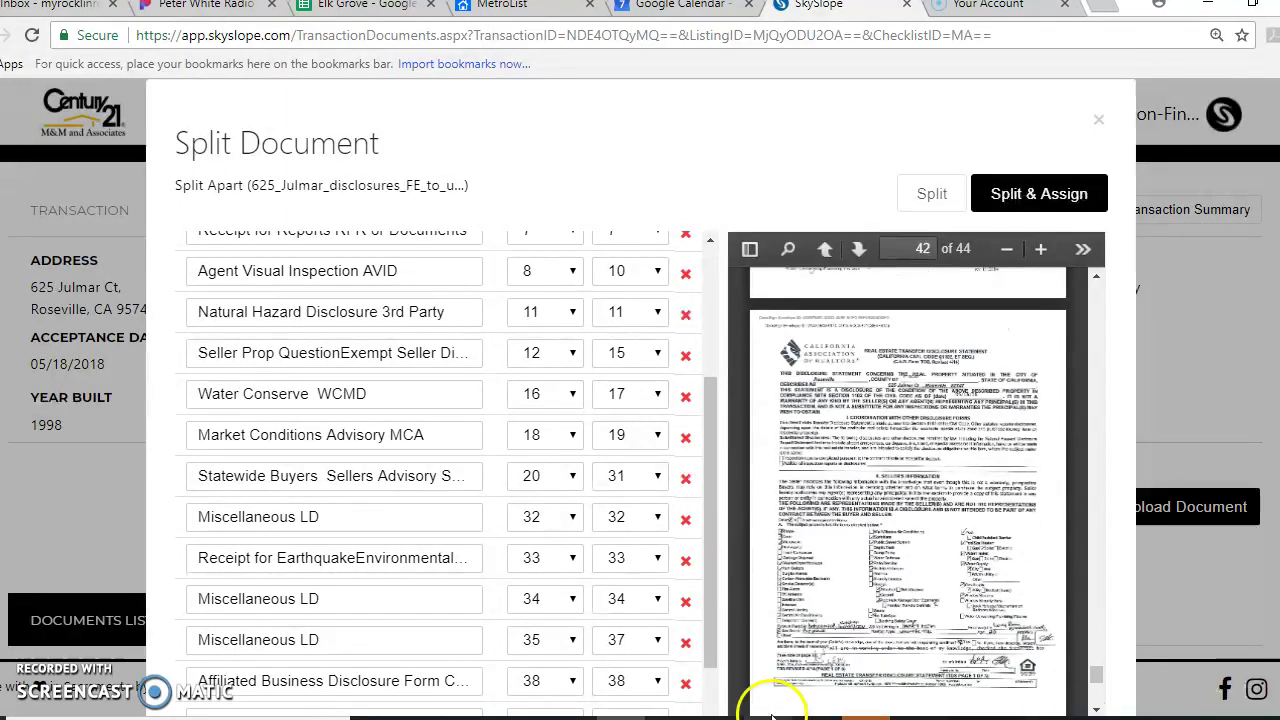
pyautogui.moveTo(707, 628); pyautogui.dragTo(713, 689)
pyautogui.click(630, 640)
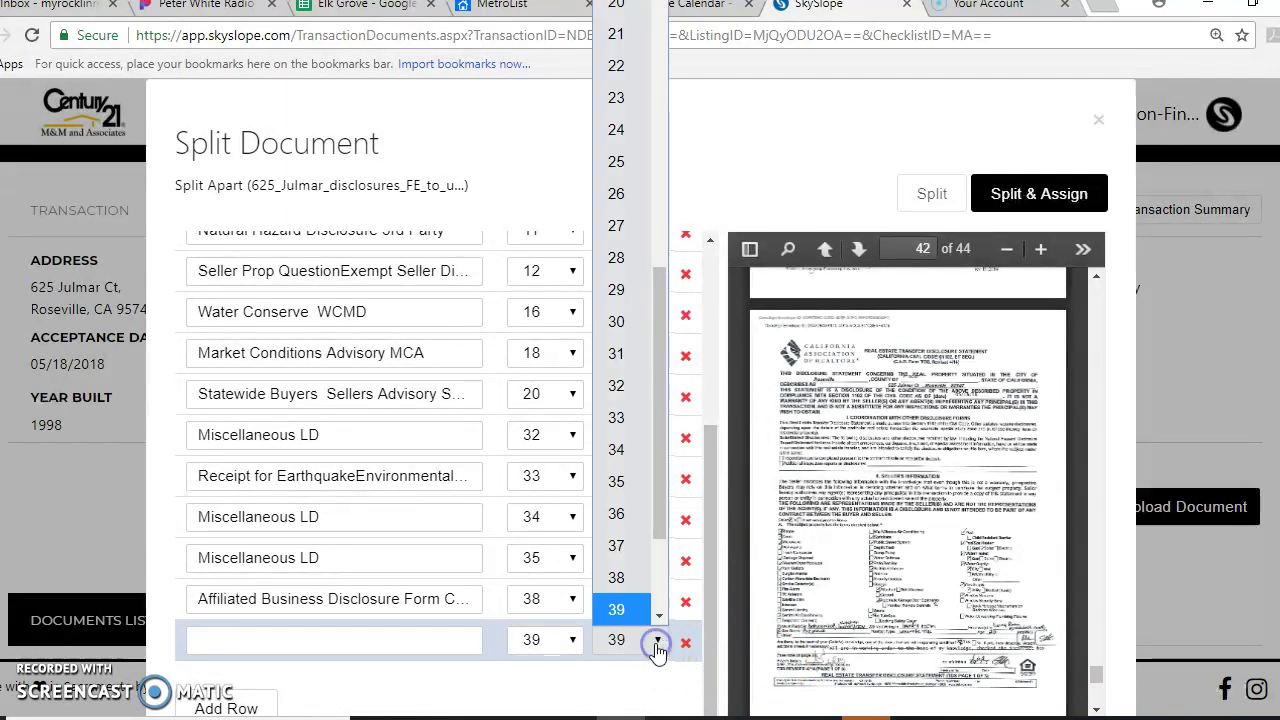
pyautogui.moveTo(657, 531); pyautogui.dragTo(660, 582)
pyautogui.click(616, 565)
# - Assign the document covering pages 39 to 41 to the checklist item Miscellaneous [LD]
pyautogui.click(357, 645)
pyautogui.write('mi')
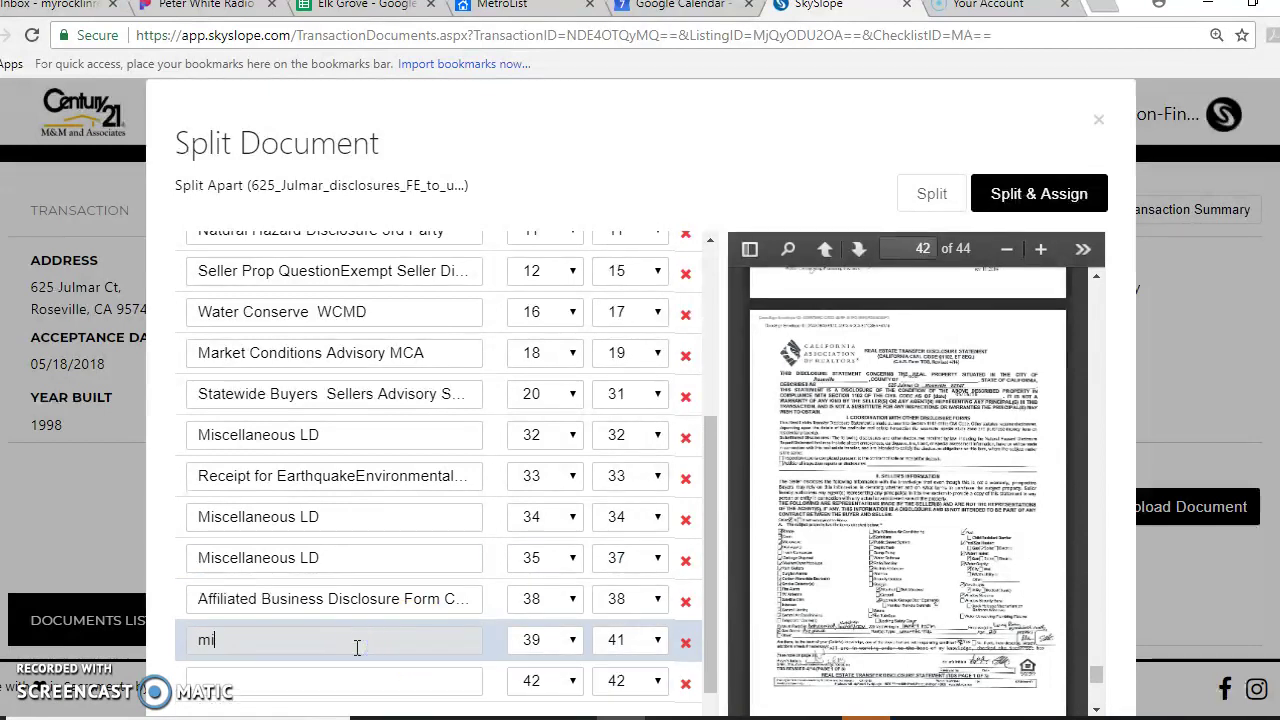
pyautogui.write('sc')
pyautogui.click(347, 690)
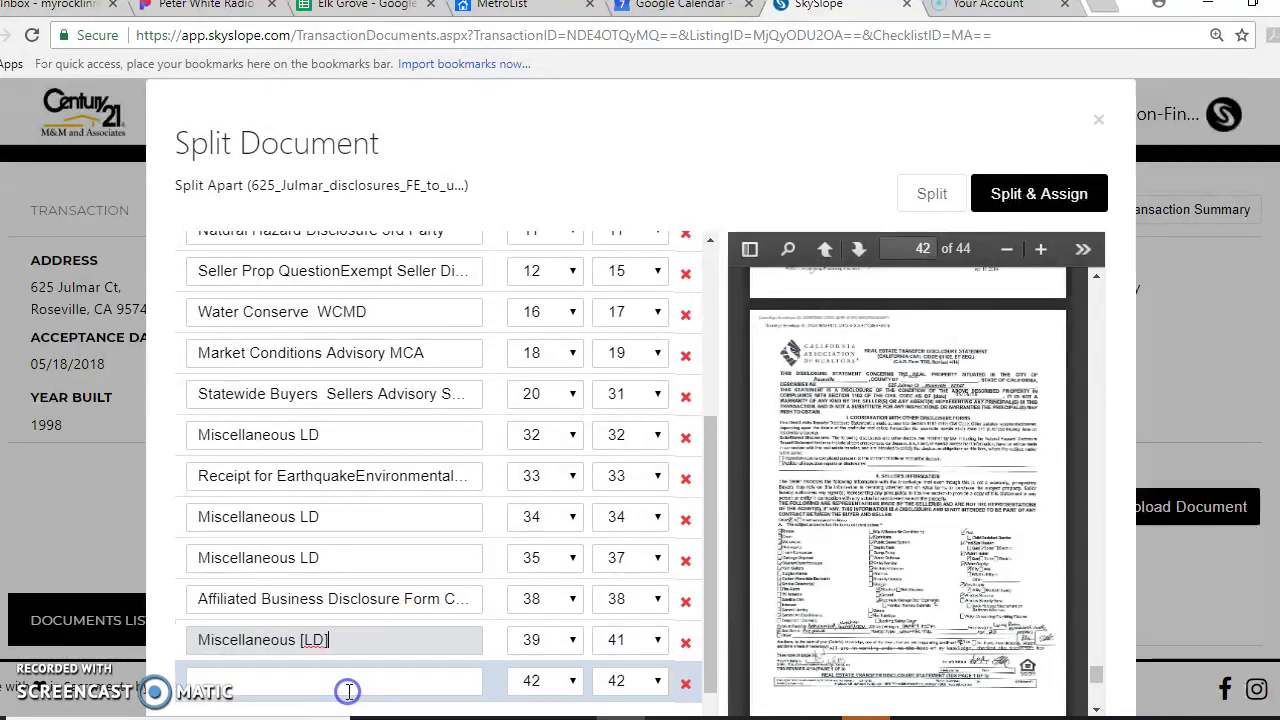
# - Set the end page of the document starting on page 42 to 44 and assign it to Transfer Disclosure Statement (TDS)
pyautogui.click(1097, 709)
pyautogui.moveTo(1097, 709); pyautogui.dragTo(1097, 709)
pyautogui.click(657, 681)
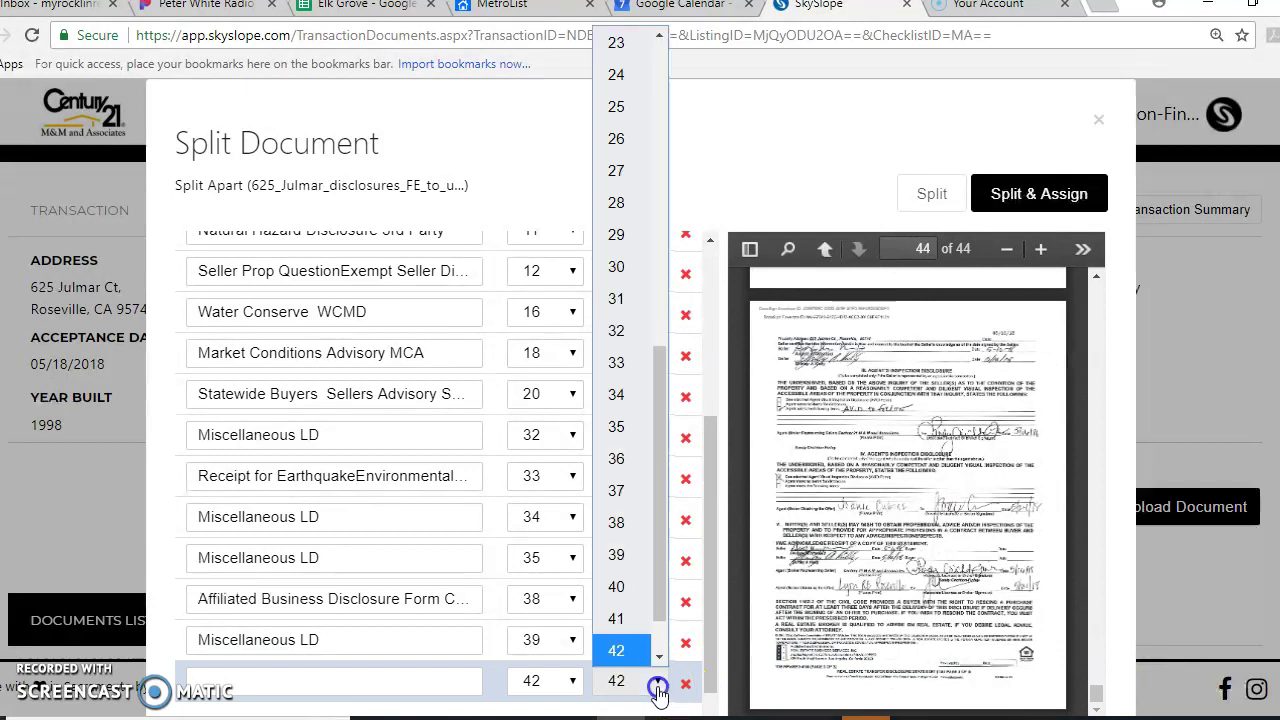
pyautogui.scroll(-1, 663, 523)
pyautogui.click(634, 651)
pyautogui.click(343, 683)
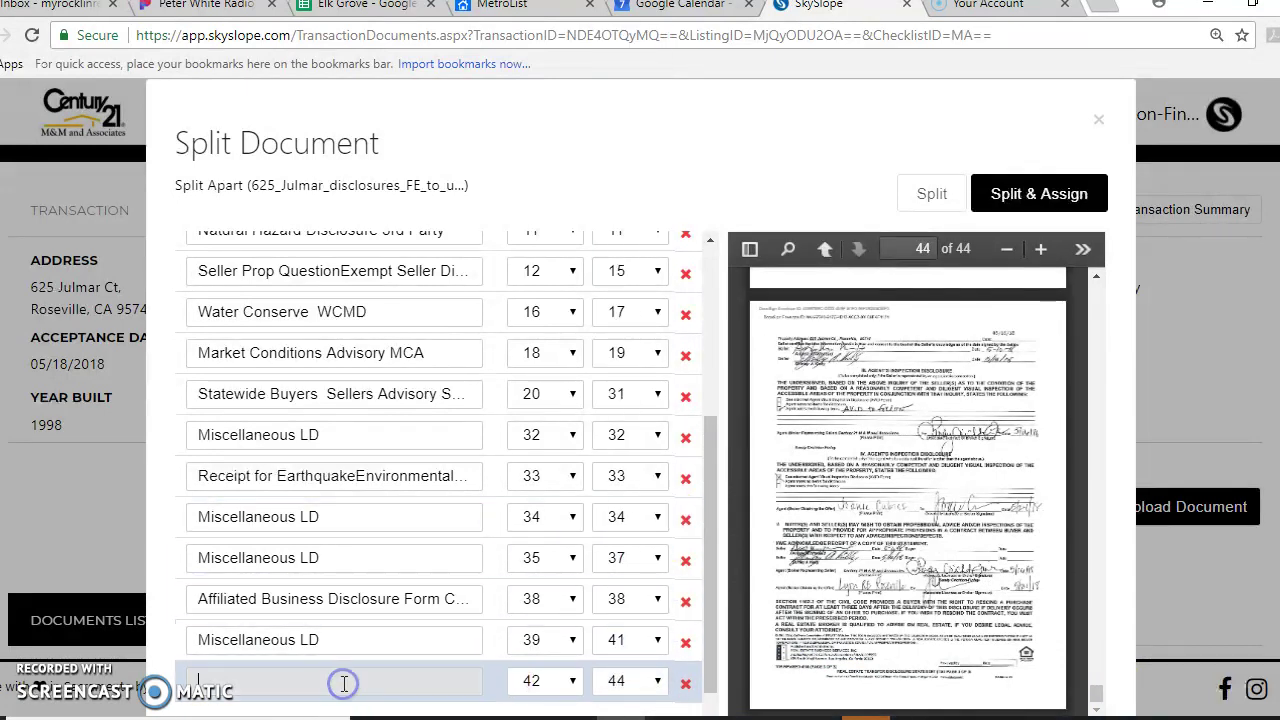
pyautogui.write('tds')
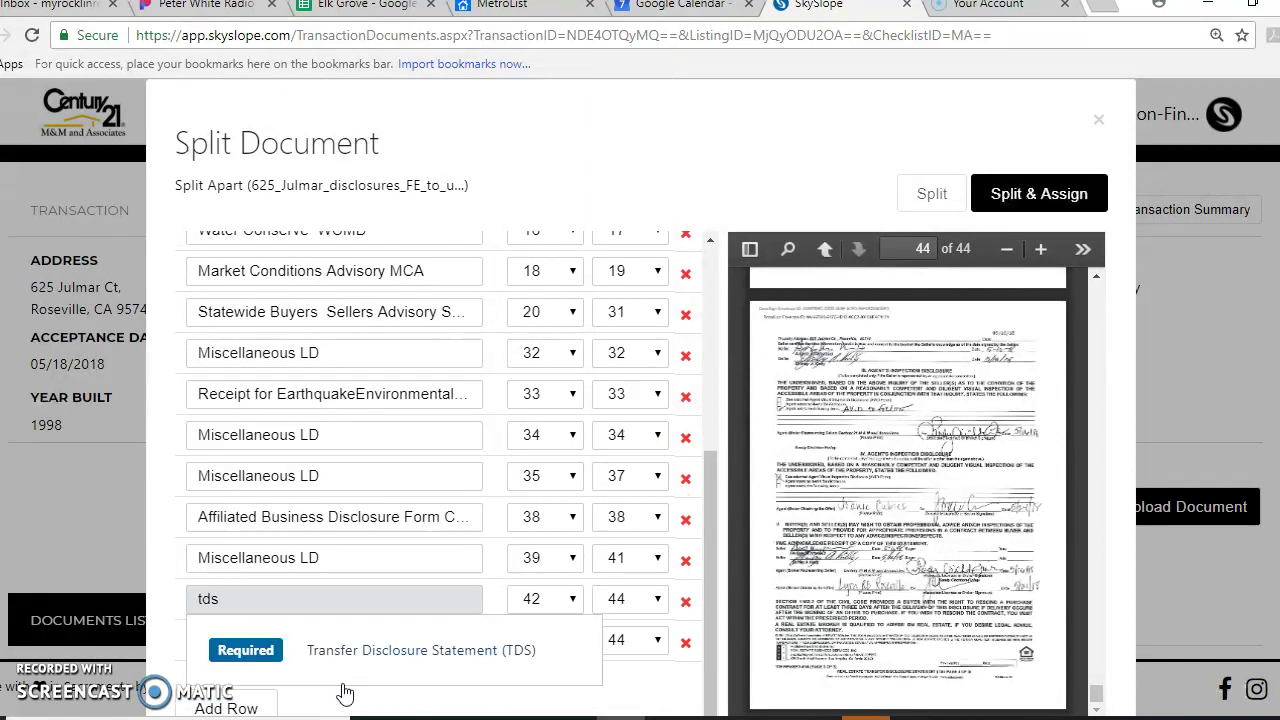
pyautogui.click(345, 658)
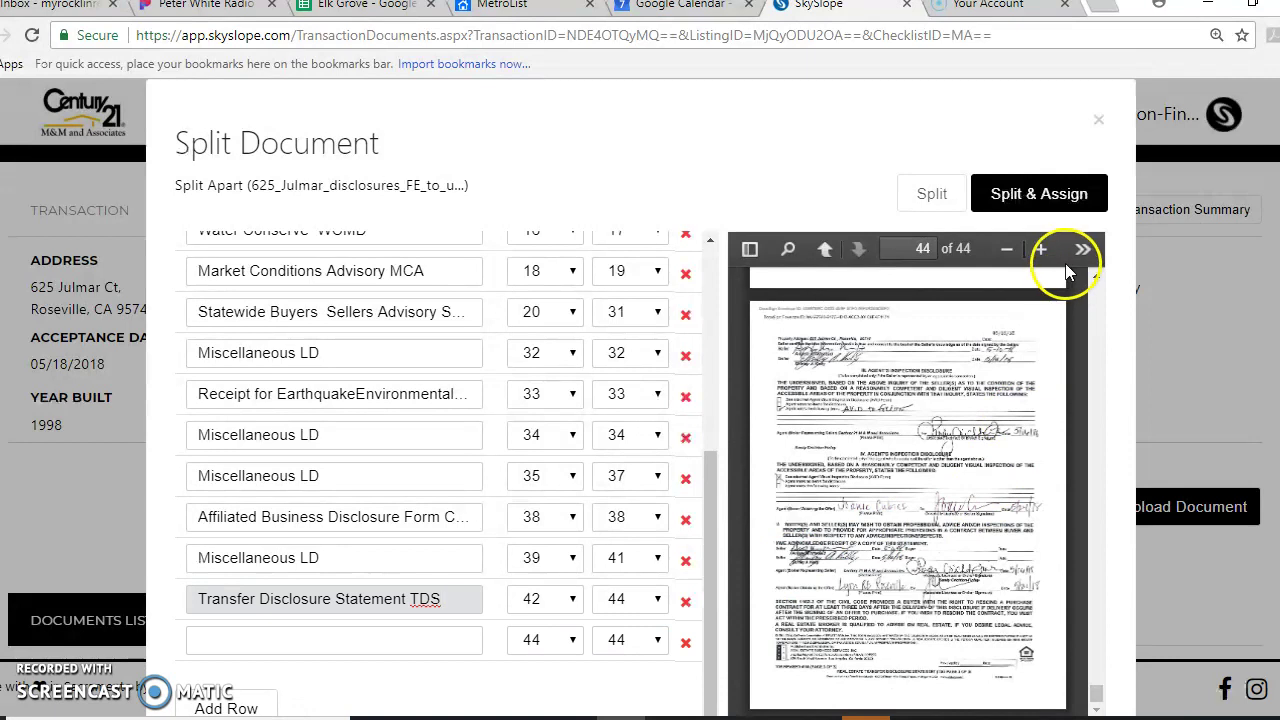
# - Split the PDF and assign the resulting documents to the checklist, then open the transaction's checklist
pyautogui.click(1033, 205)
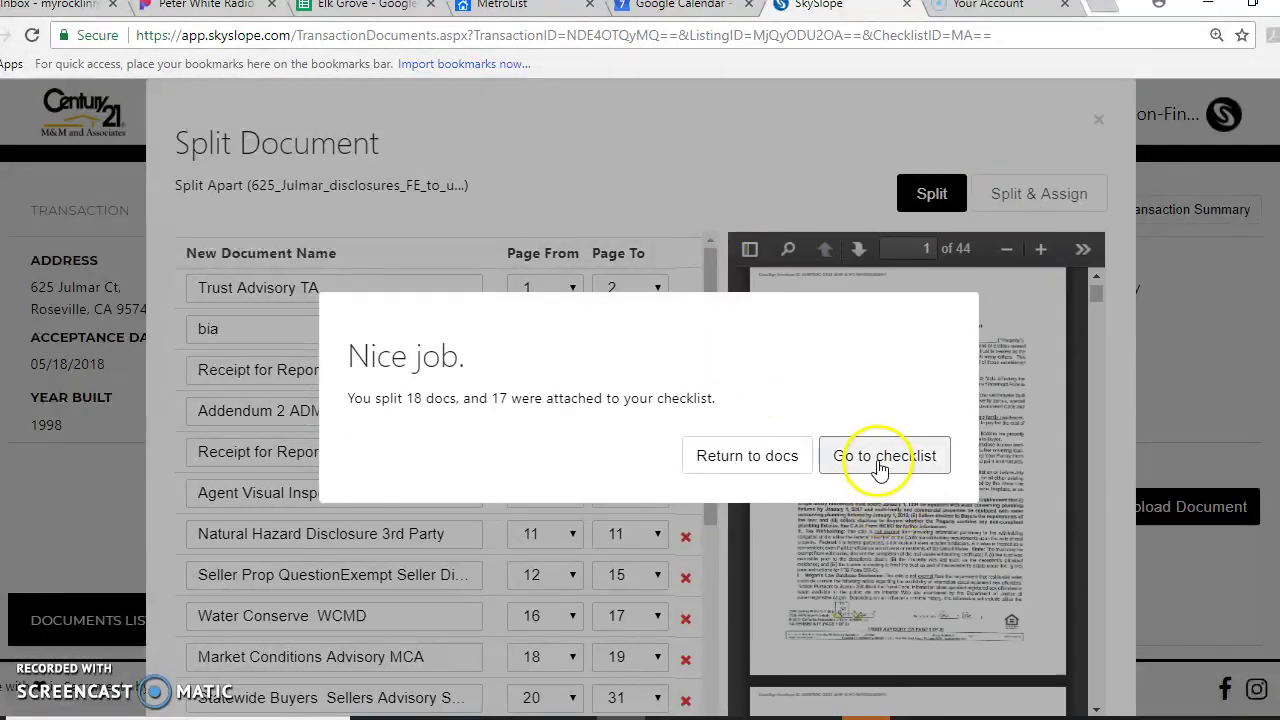
pyautogui.click(886, 462)
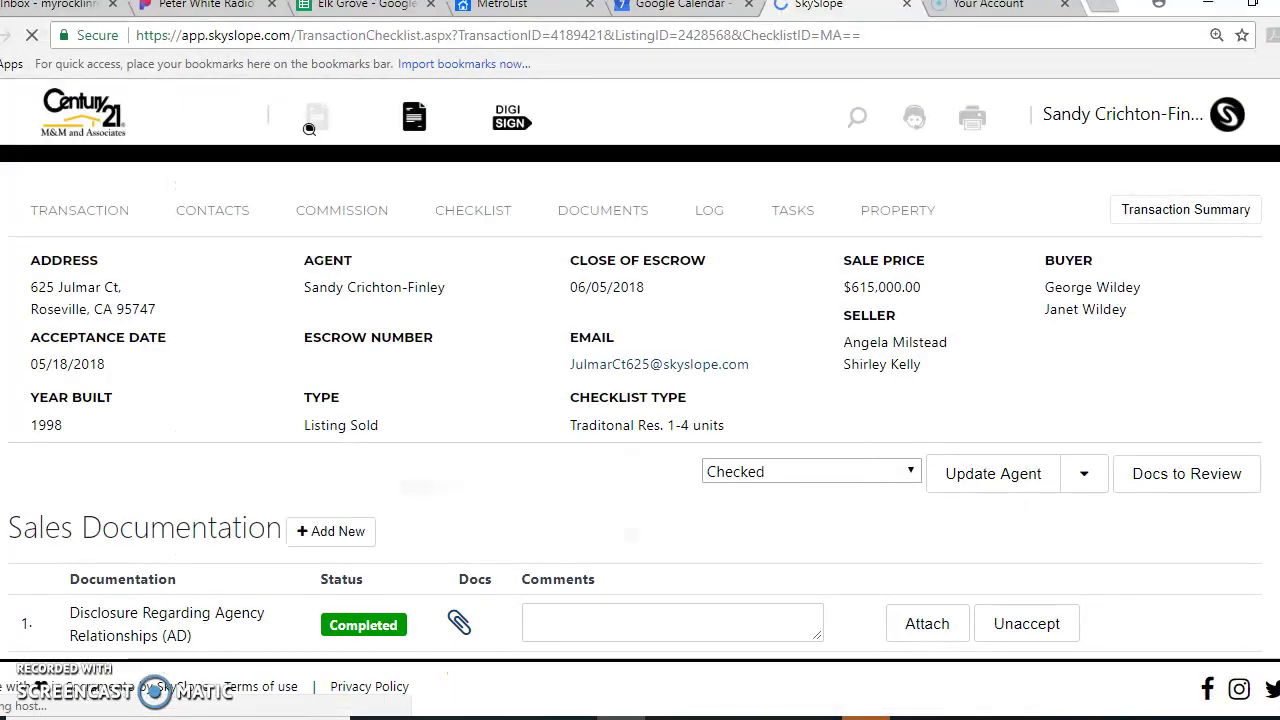
pyautogui.scroll(-6, 309, 128)
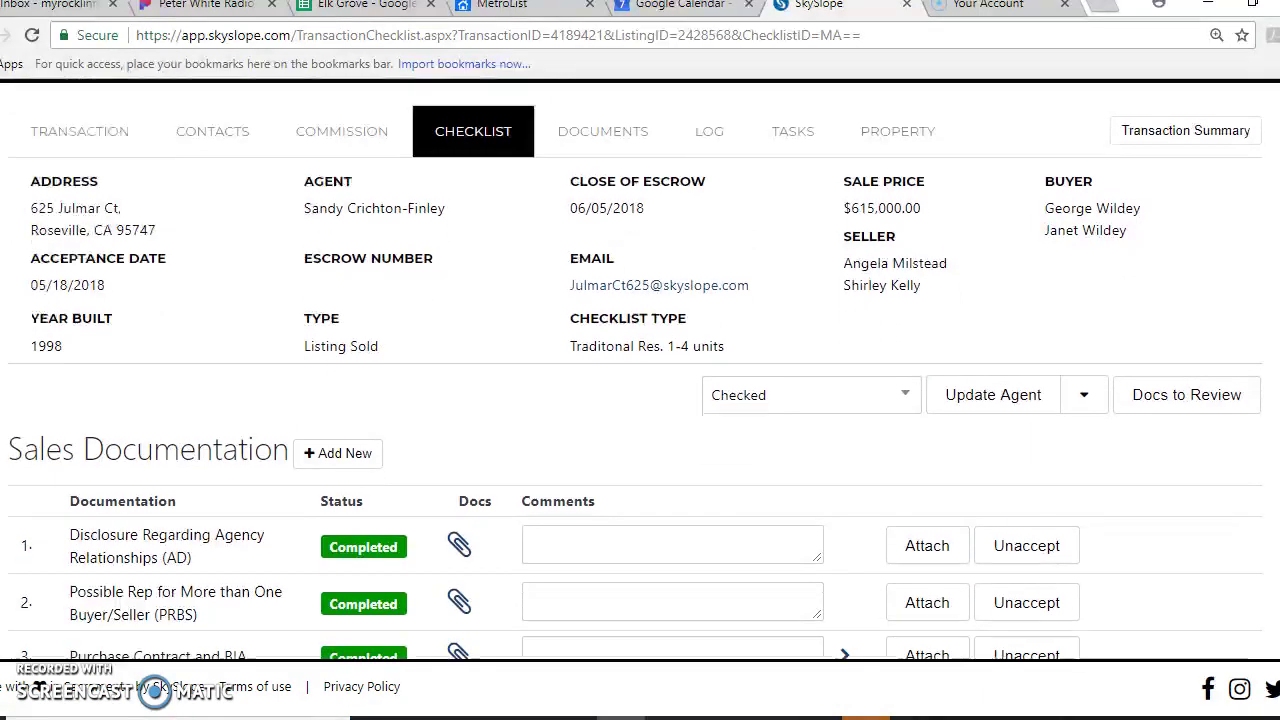
# - Upload the property's Addendum 3 FE PDF from the Desktop to the checklist item Addendum 3 (ADM)
pyautogui.scroll(-2, 635, 370)
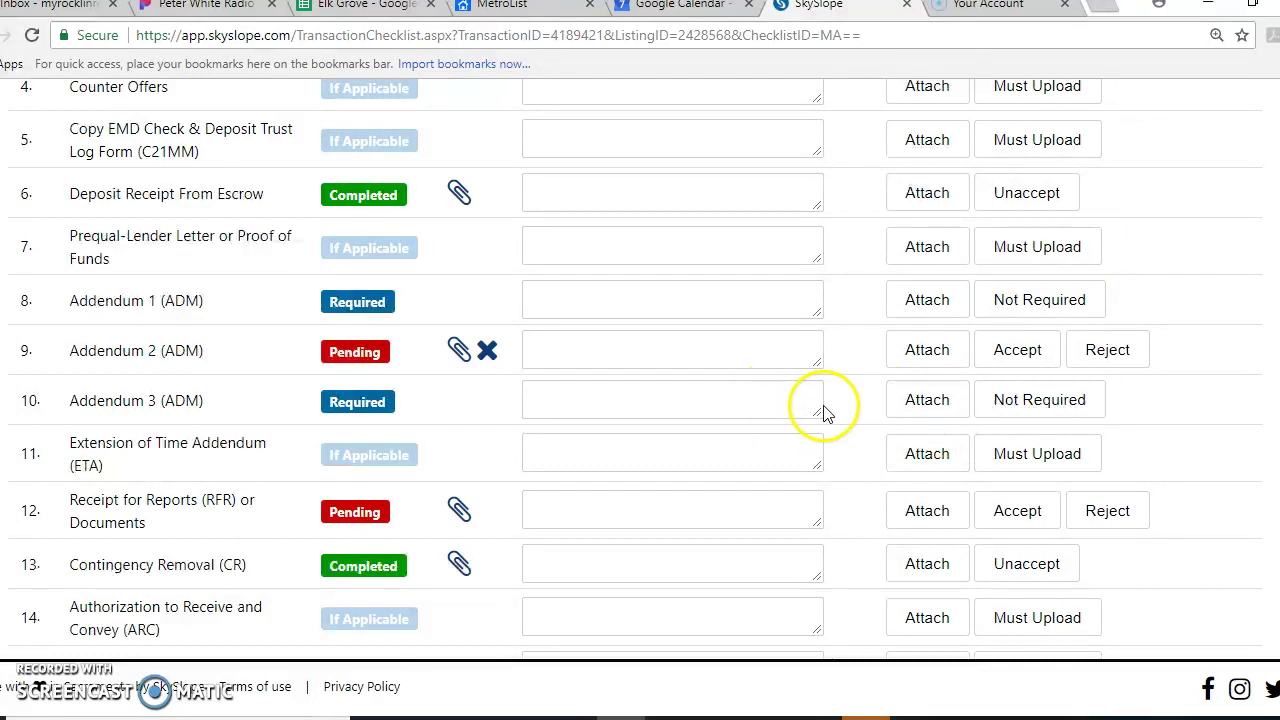
pyautogui.click(917, 403)
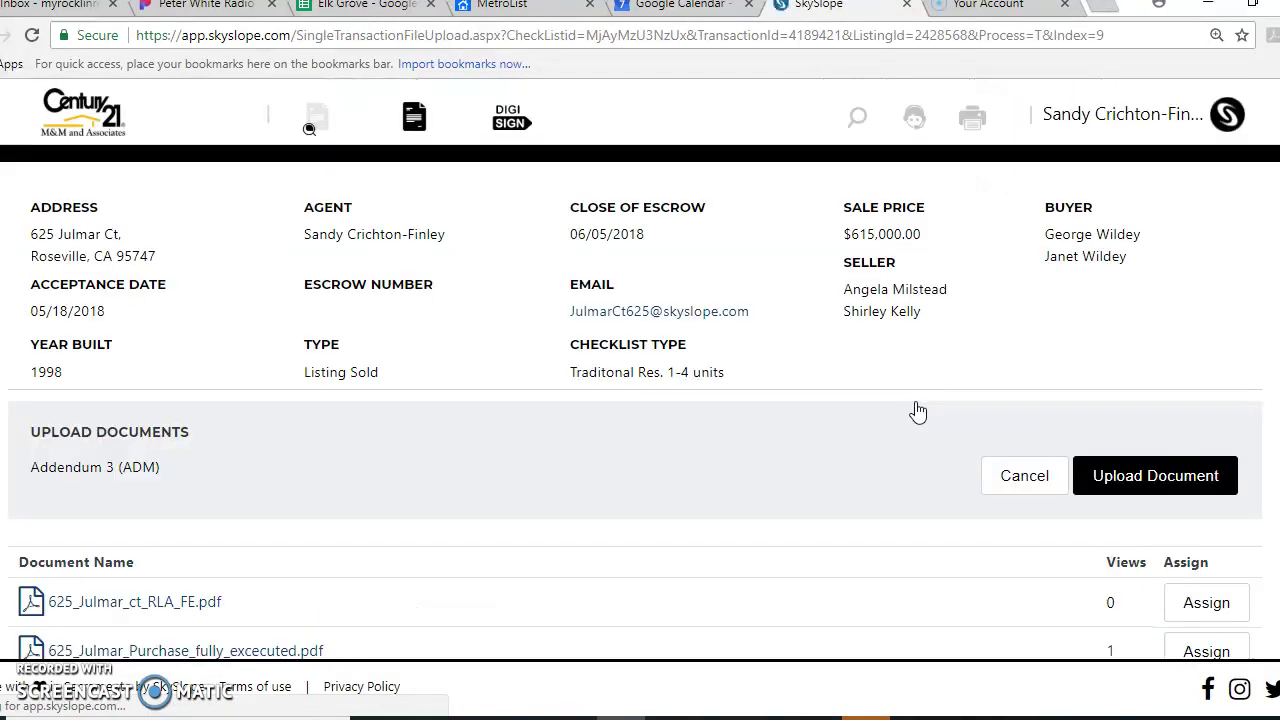
pyautogui.click(1092, 487)
pyautogui.click(1115, 493)
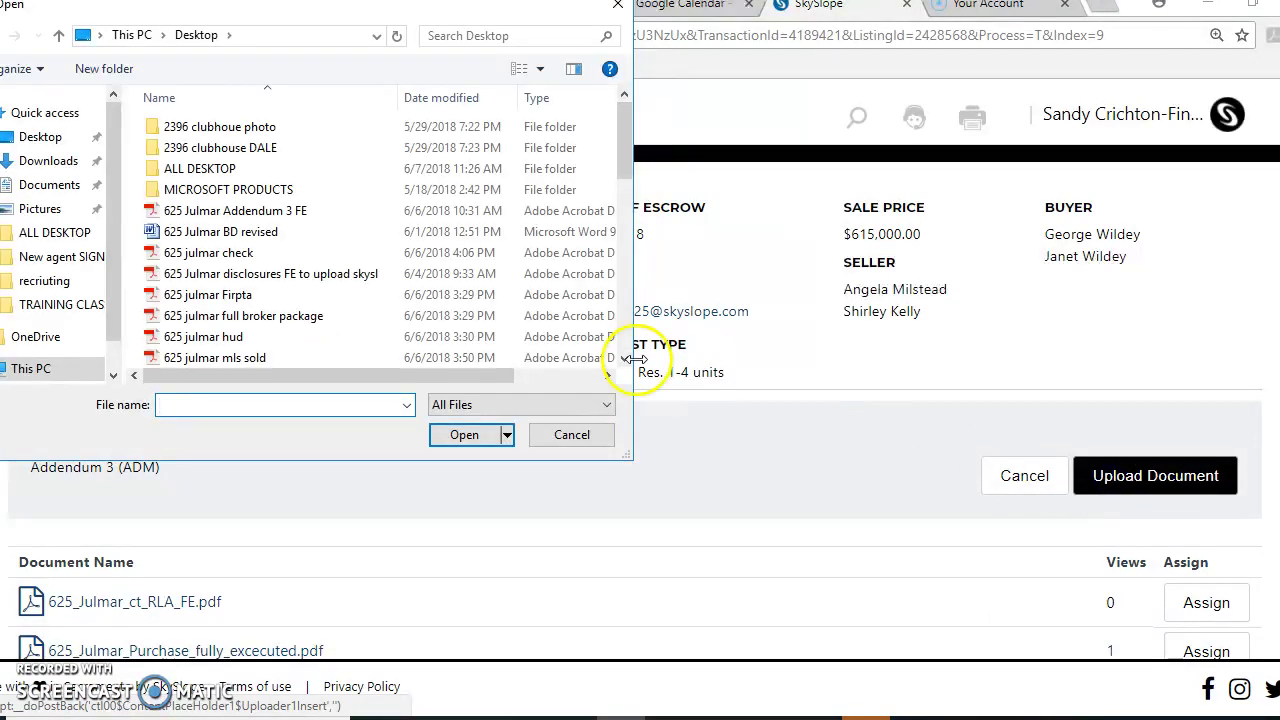
pyautogui.click(282, 222)
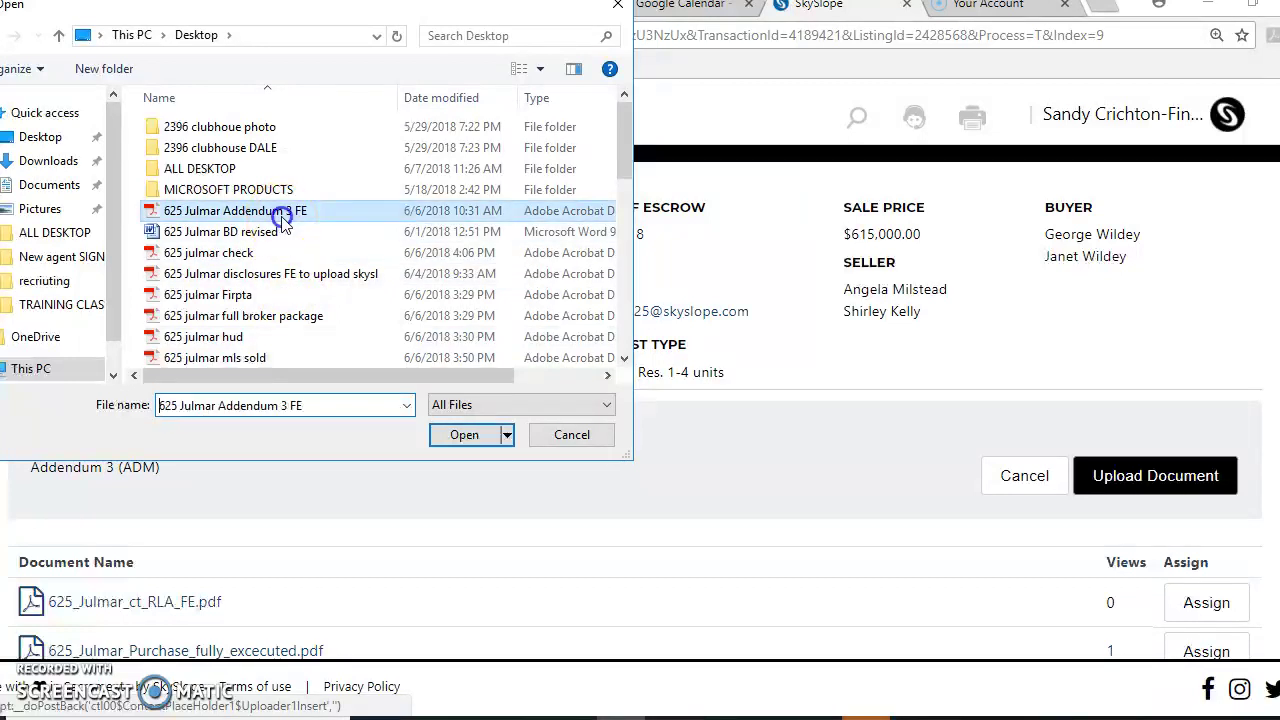
pyautogui.click(437, 445)
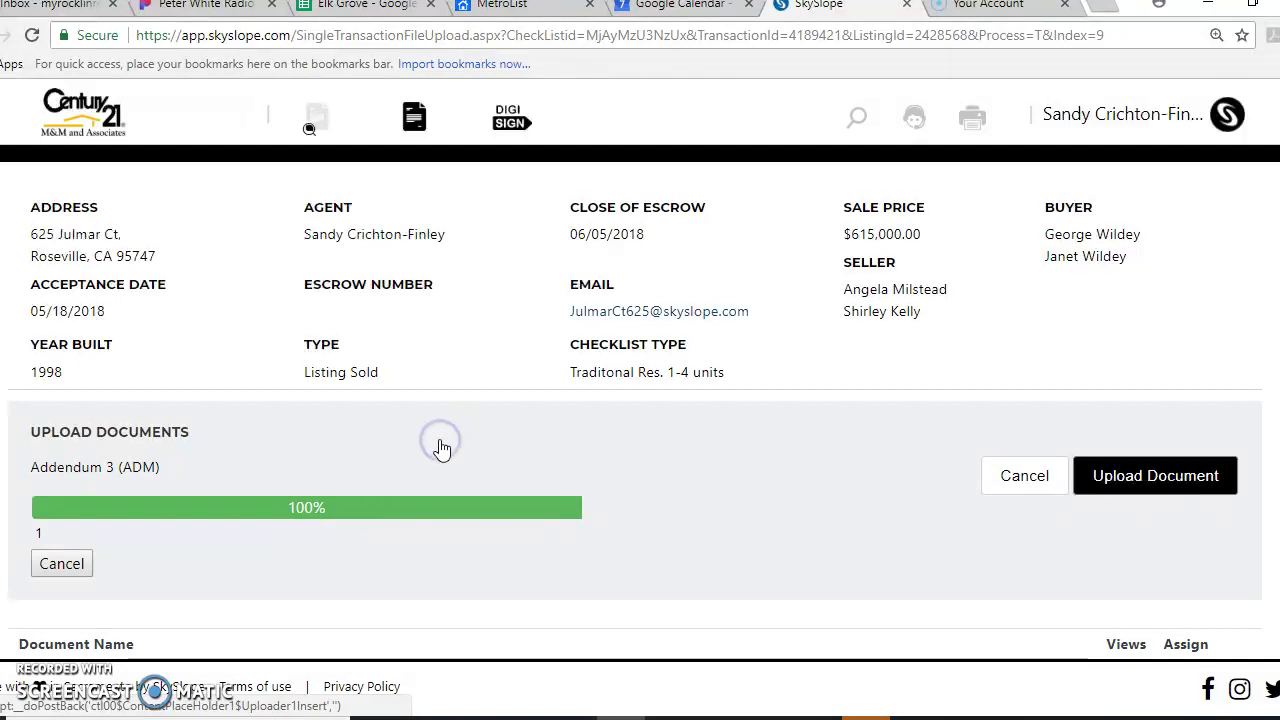
pyautogui.click(1180, 479)
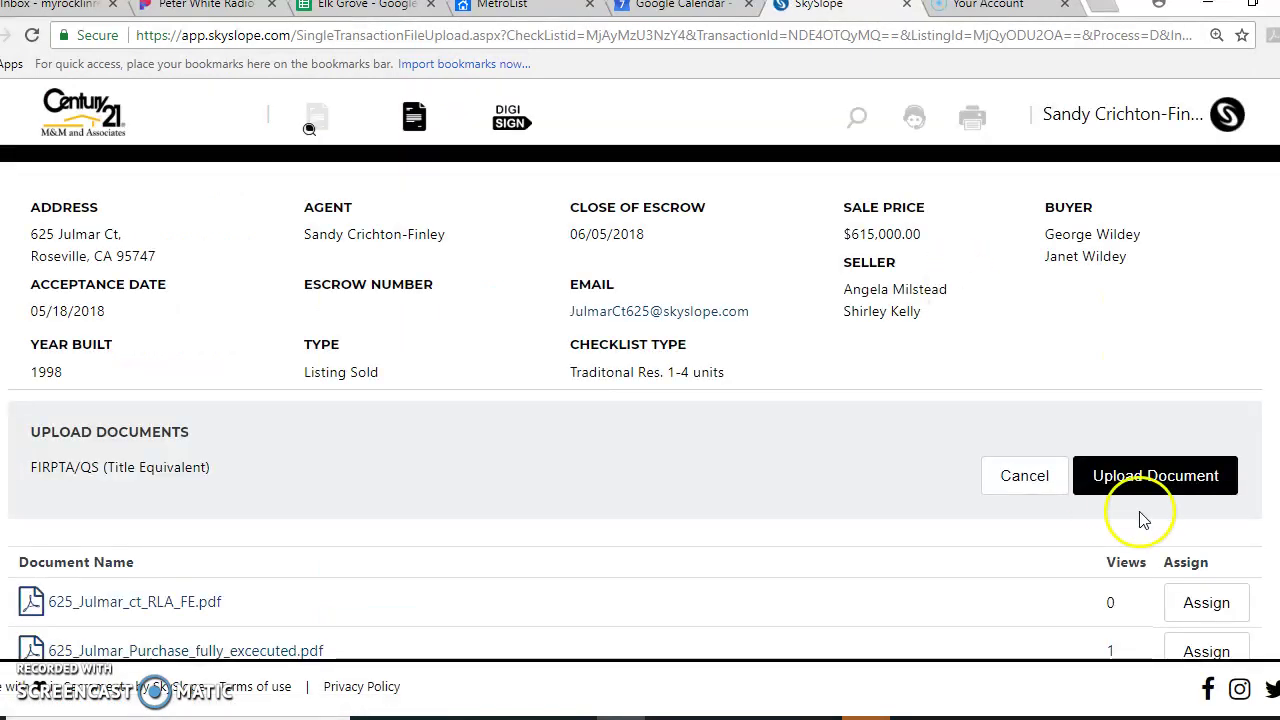
# - Upload the property's Firpta PDF from the Desktop to the disclosure item FIRPTA/QS (Title Equivalent)
pyautogui.click(1140, 480)
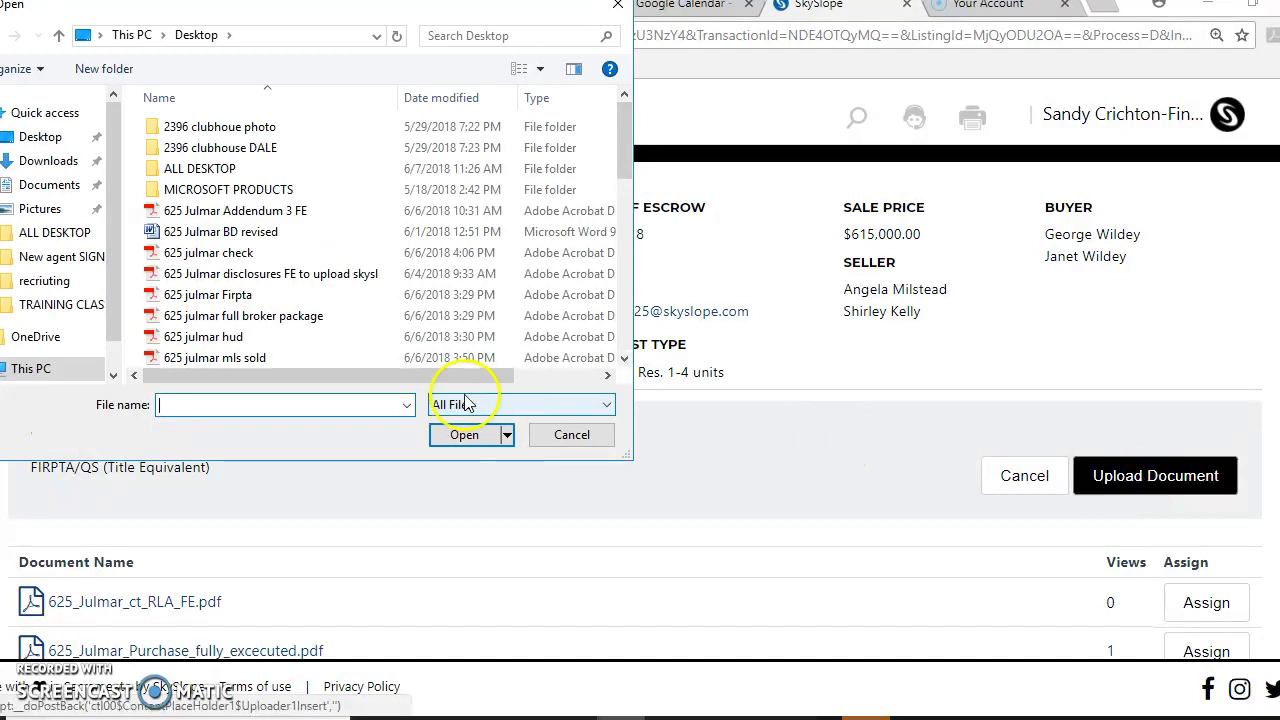
pyautogui.click(216, 294)
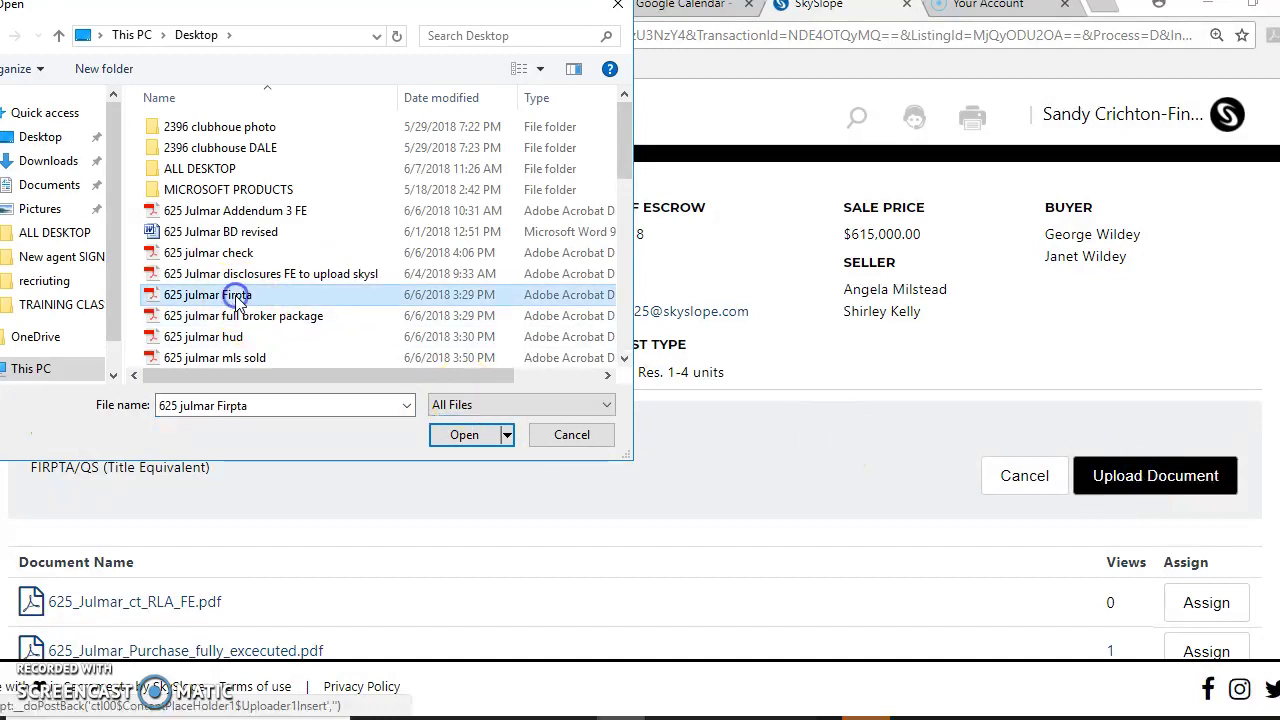
pyautogui.click(450, 434)
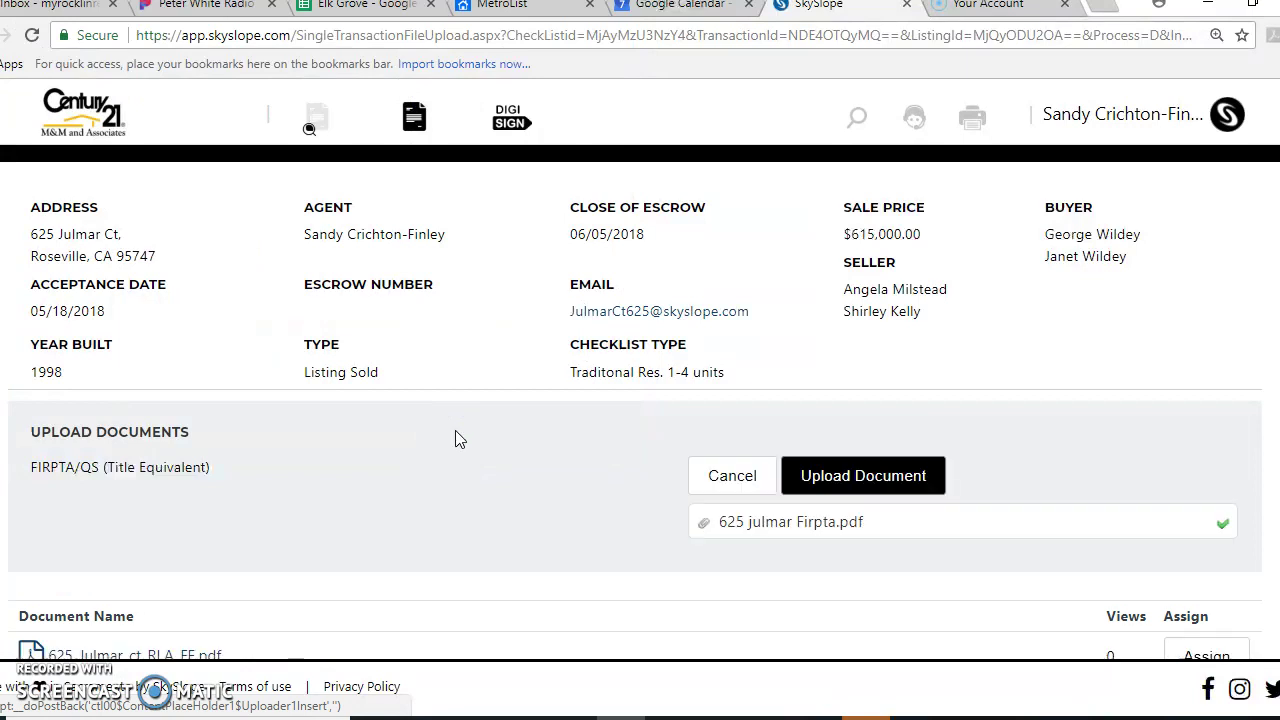
pyautogui.click(1137, 480)
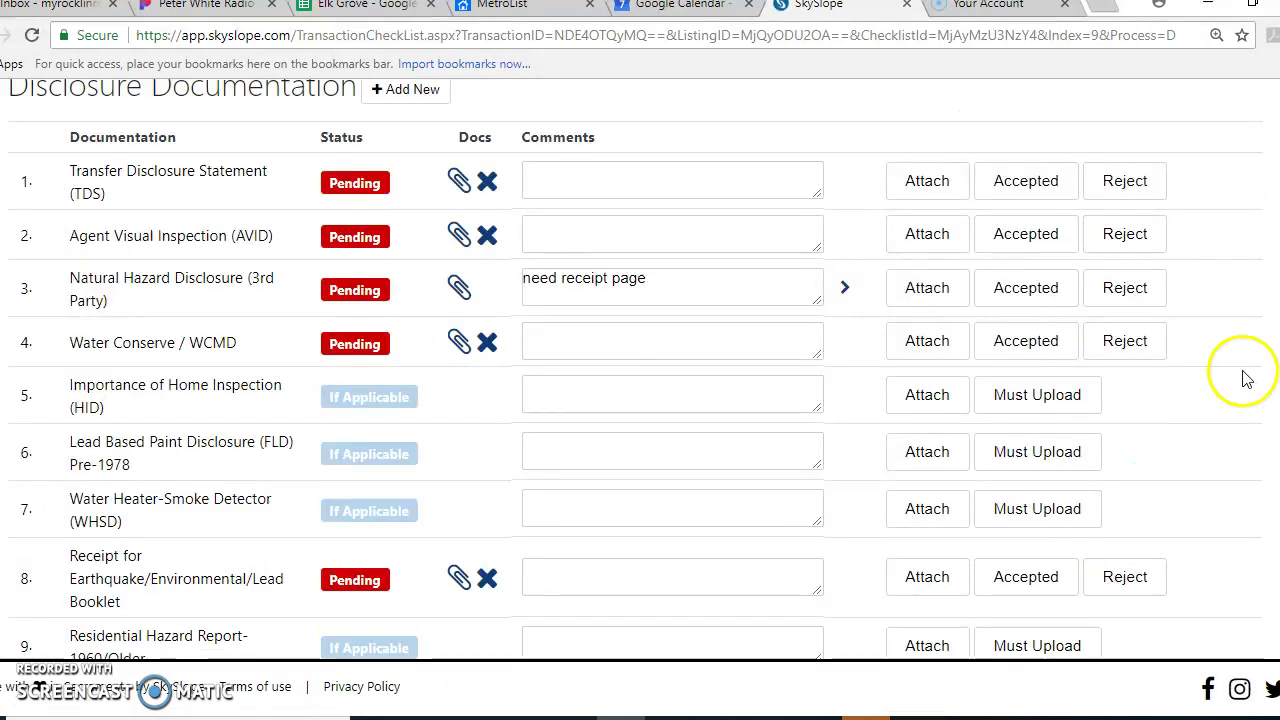
# - Attach the property's full broker package PDF from the Desktop to the closing item Escrow Instructions/Additional Closing Docs
pyautogui.scroll(-6, 635, 370)
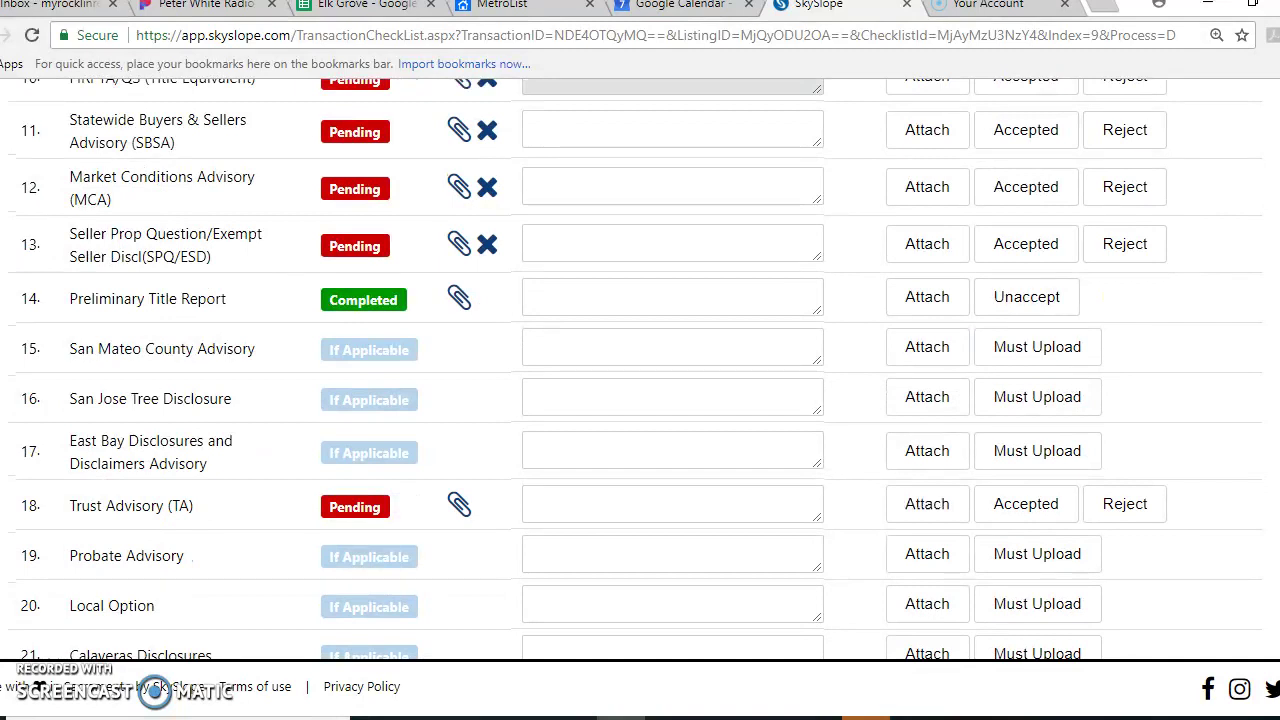
pyautogui.scroll(-4, 635, 370)
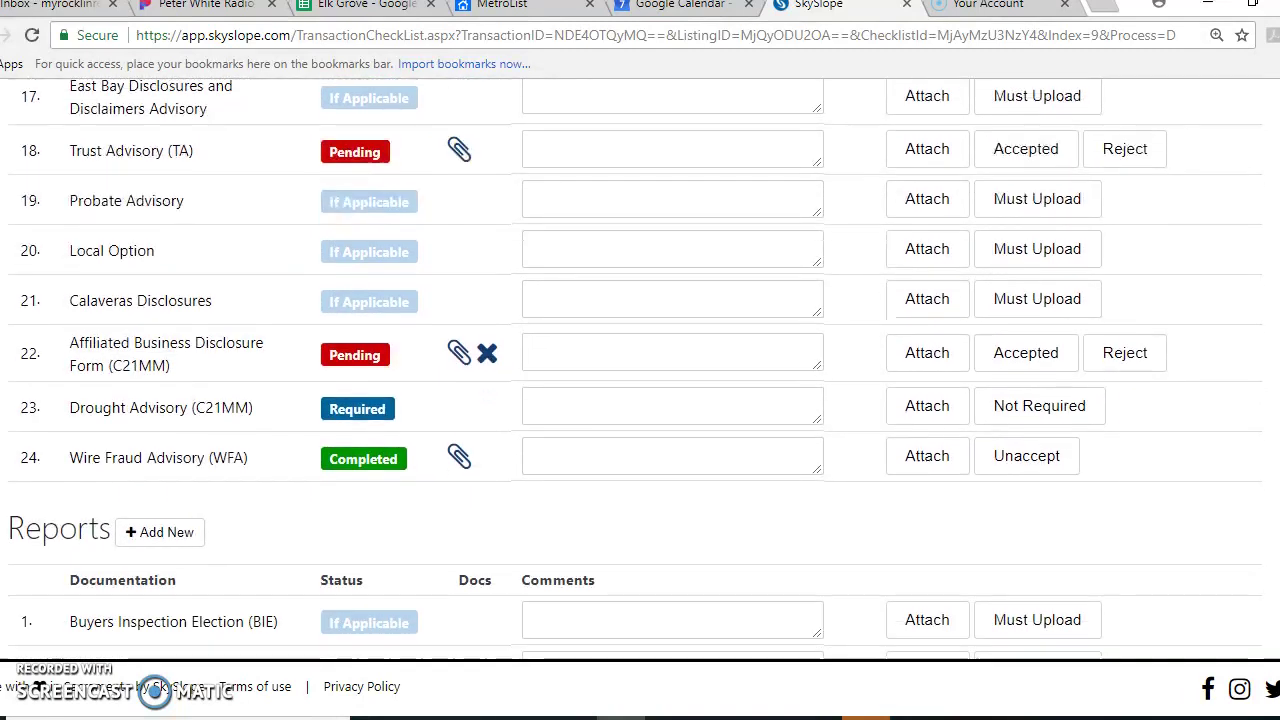
pyautogui.scroll(-3, 635, 370)
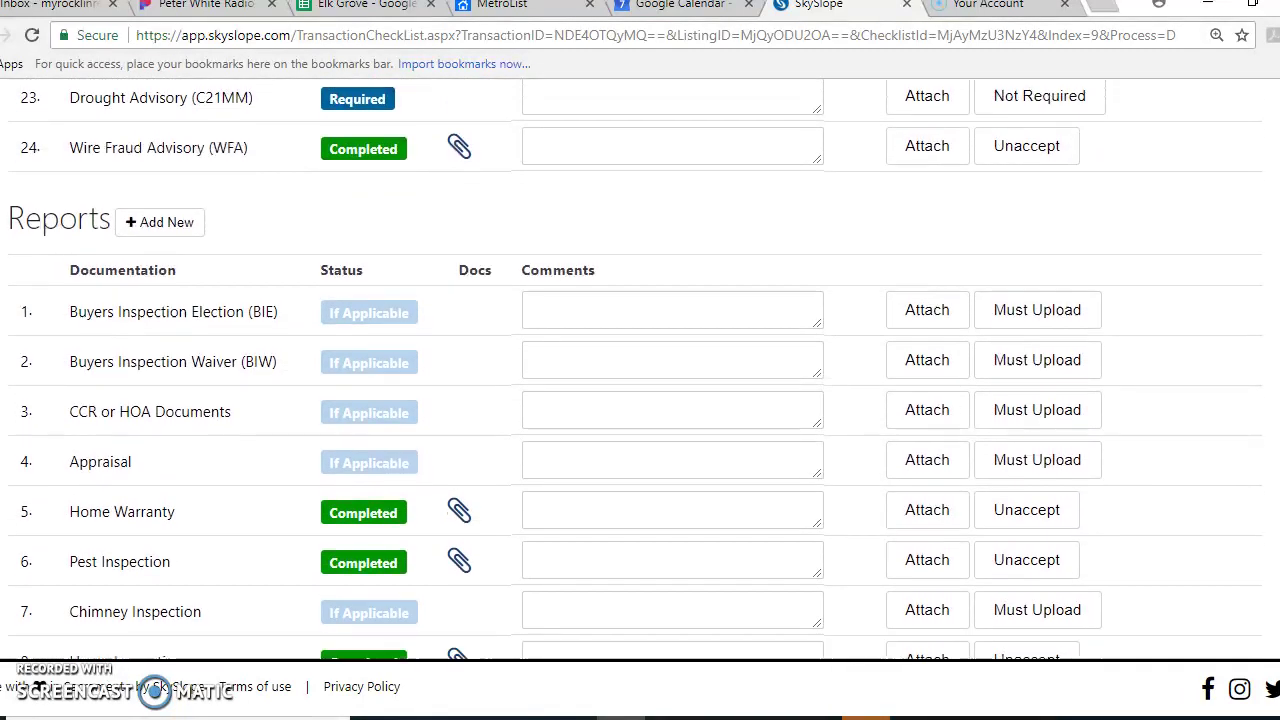
pyautogui.scroll(-3, 635, 370)
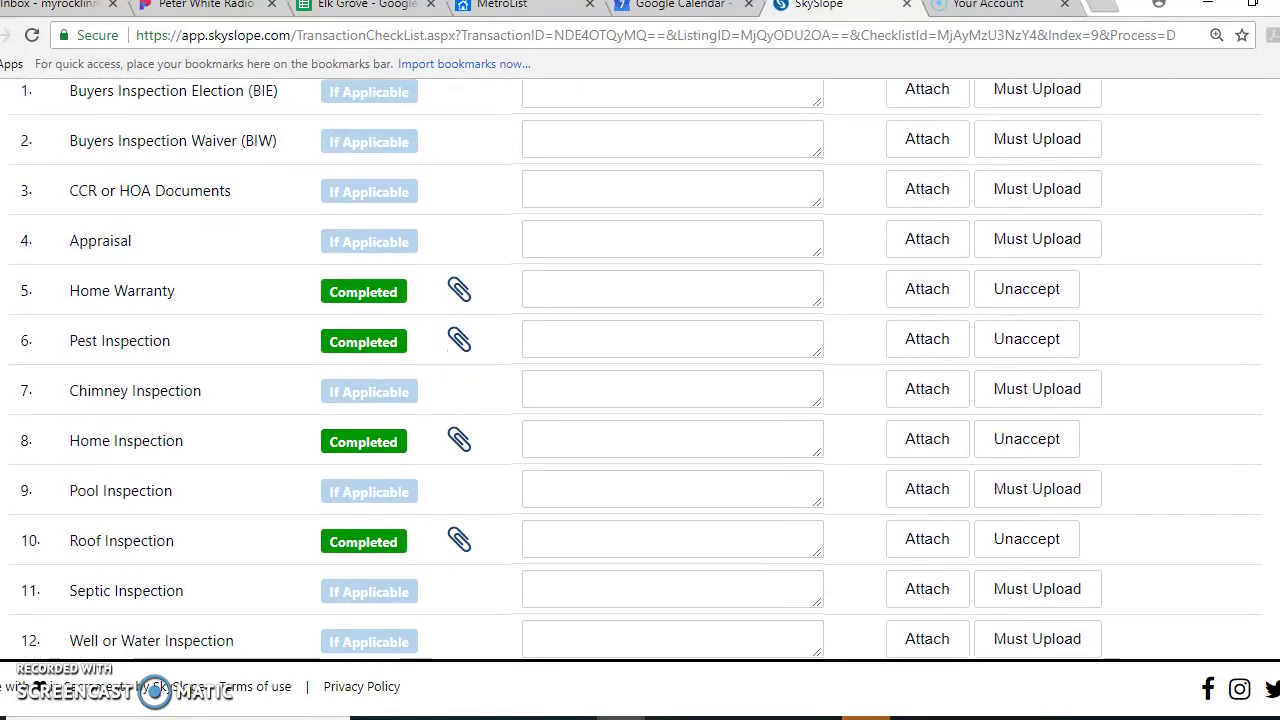
pyautogui.scroll(-4, 635, 370)
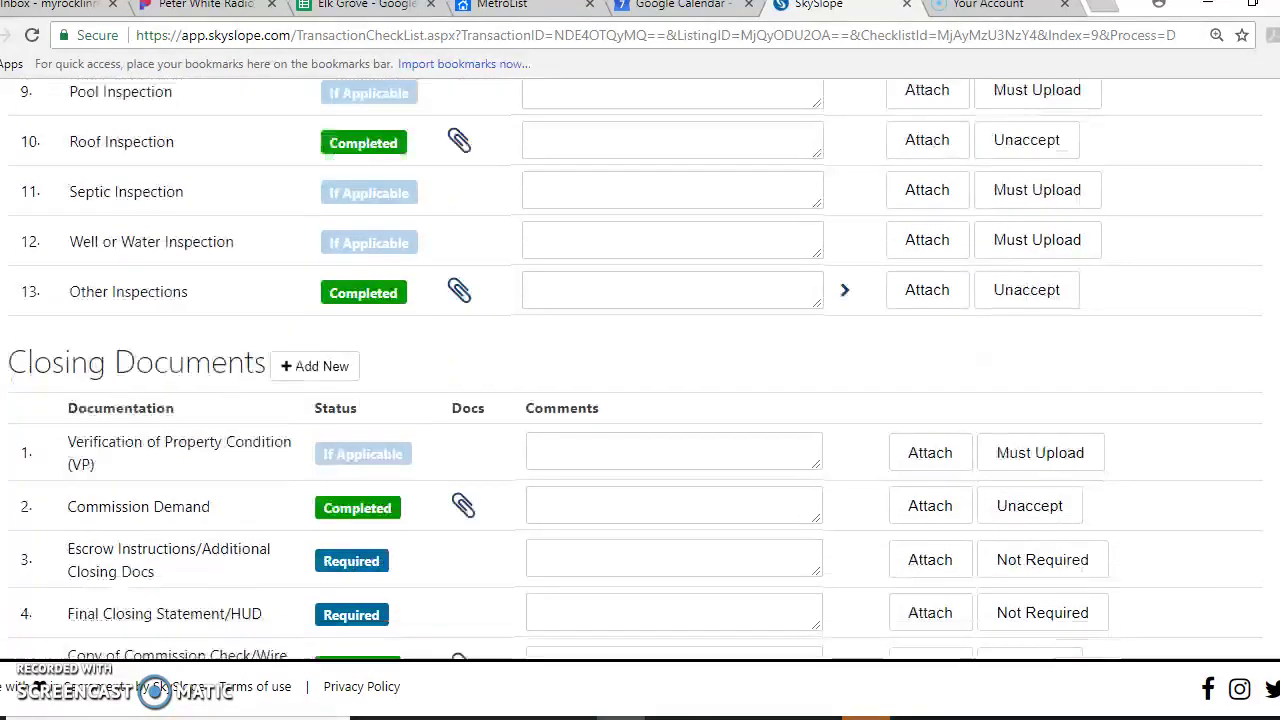
pyautogui.scroll(-3, 635, 370)
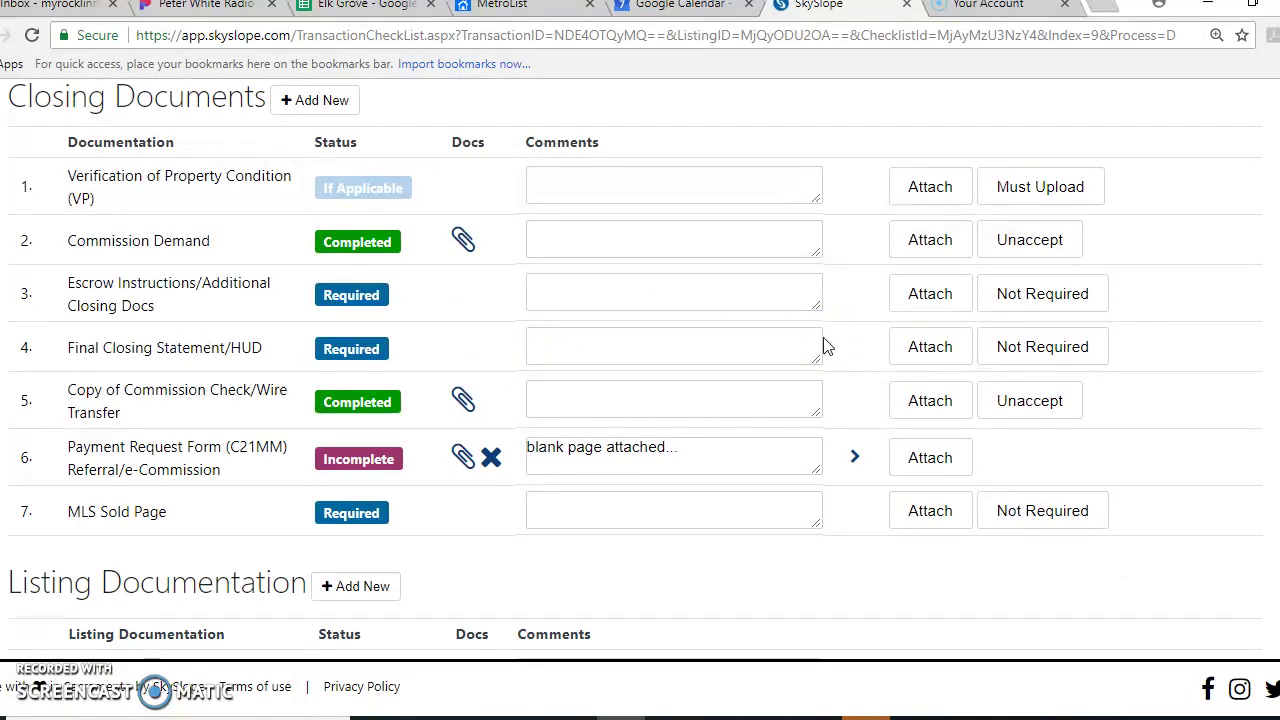
pyautogui.click(943, 300)
pyautogui.click(950, 300)
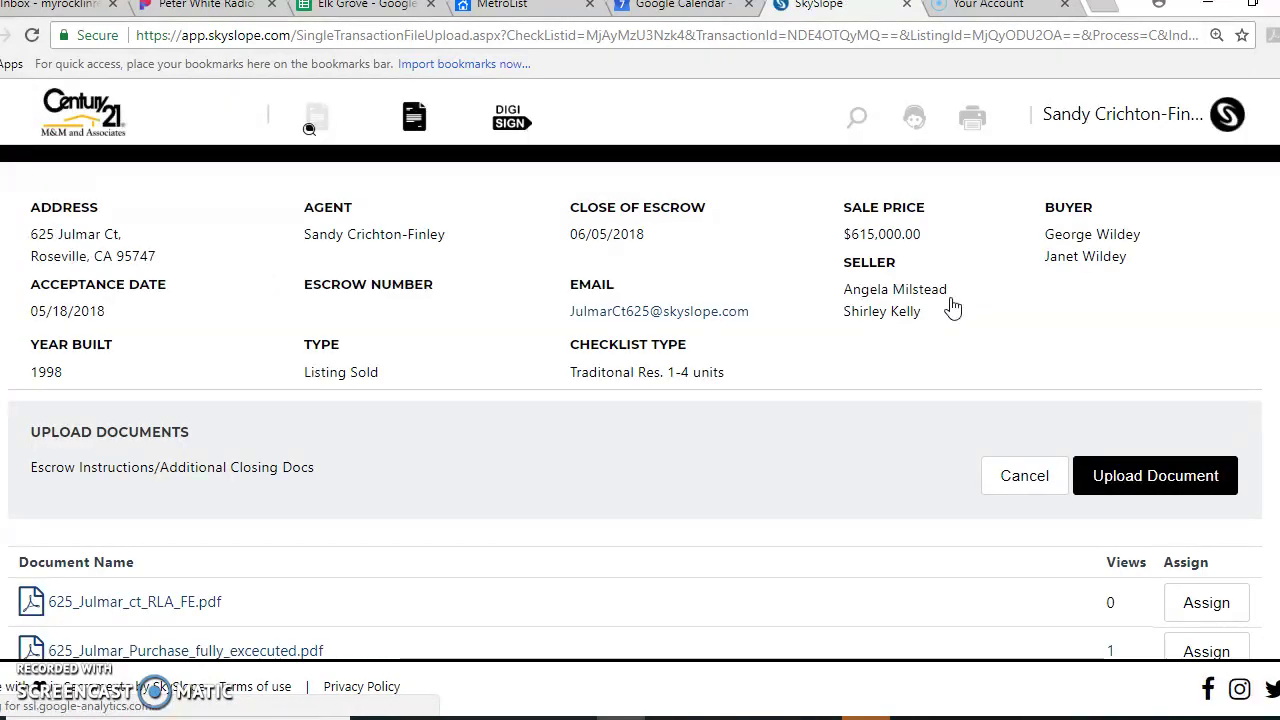
pyautogui.click(1180, 472)
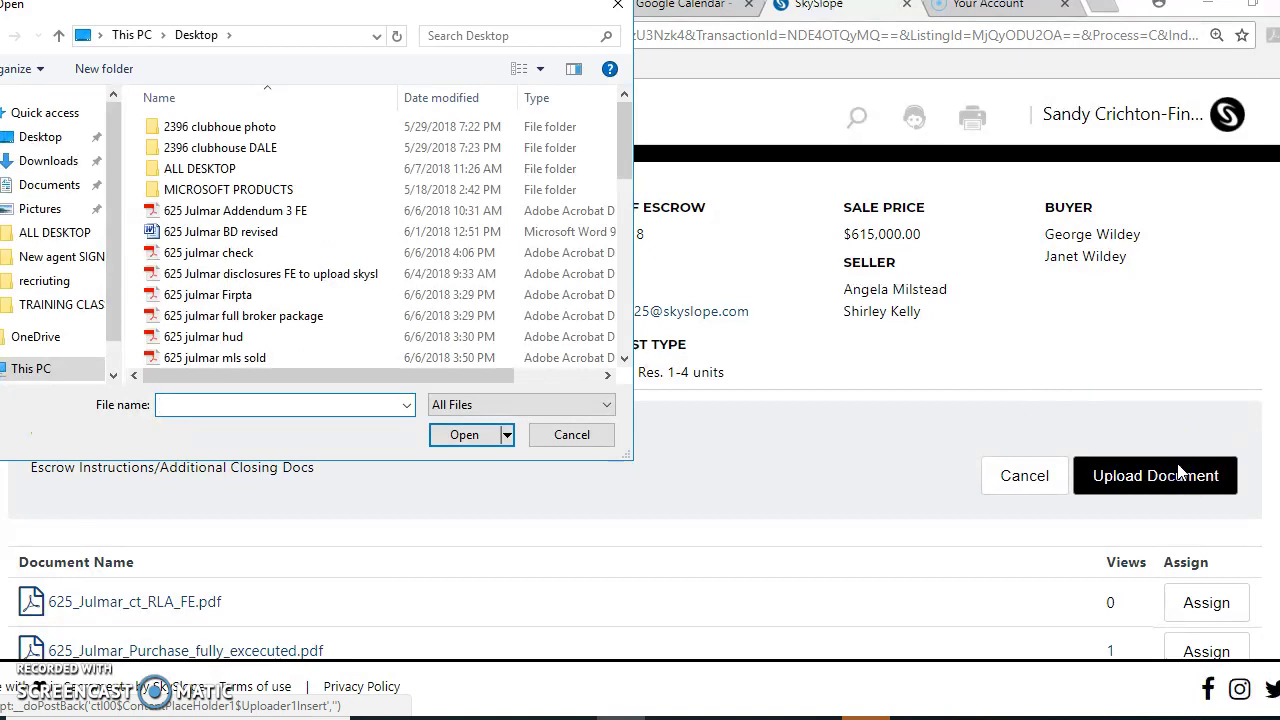
pyautogui.write('625')
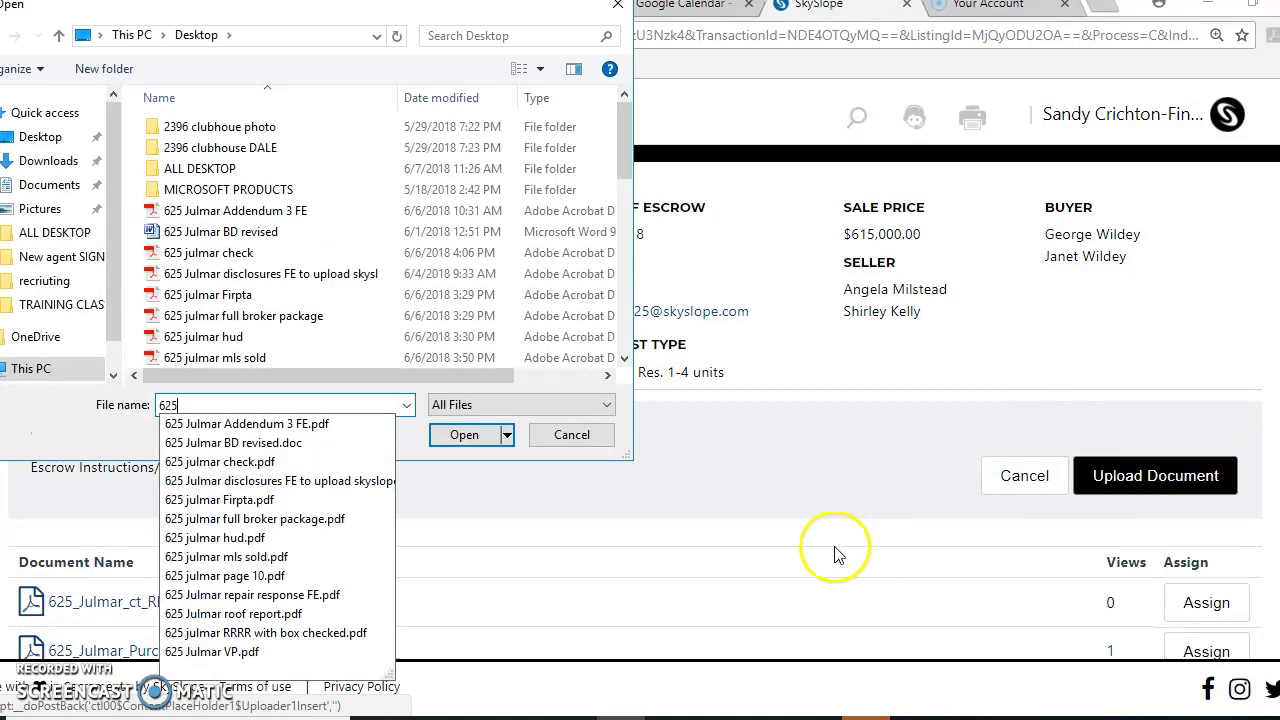
pyautogui.click(338, 520)
pyautogui.click(460, 434)
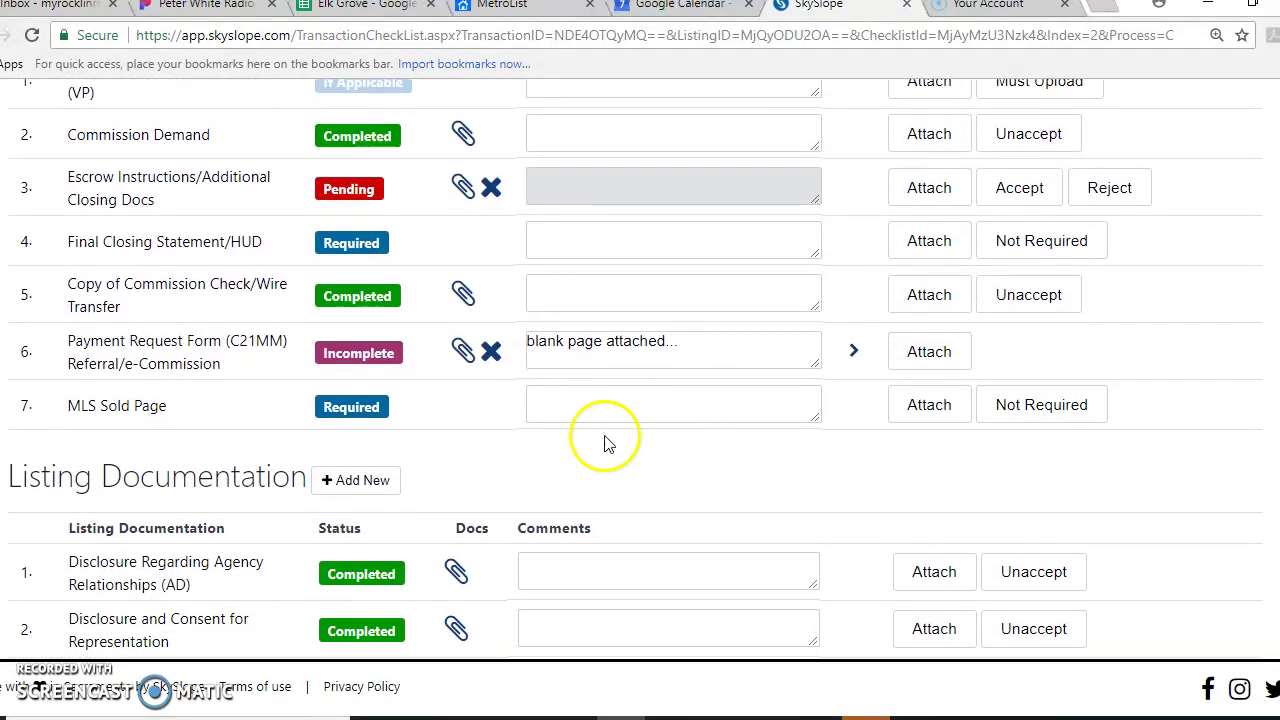
# - Attach the property's hud PDF from the Desktop to the closing item Final Closing Statement/HUD
pyautogui.click(913, 257)
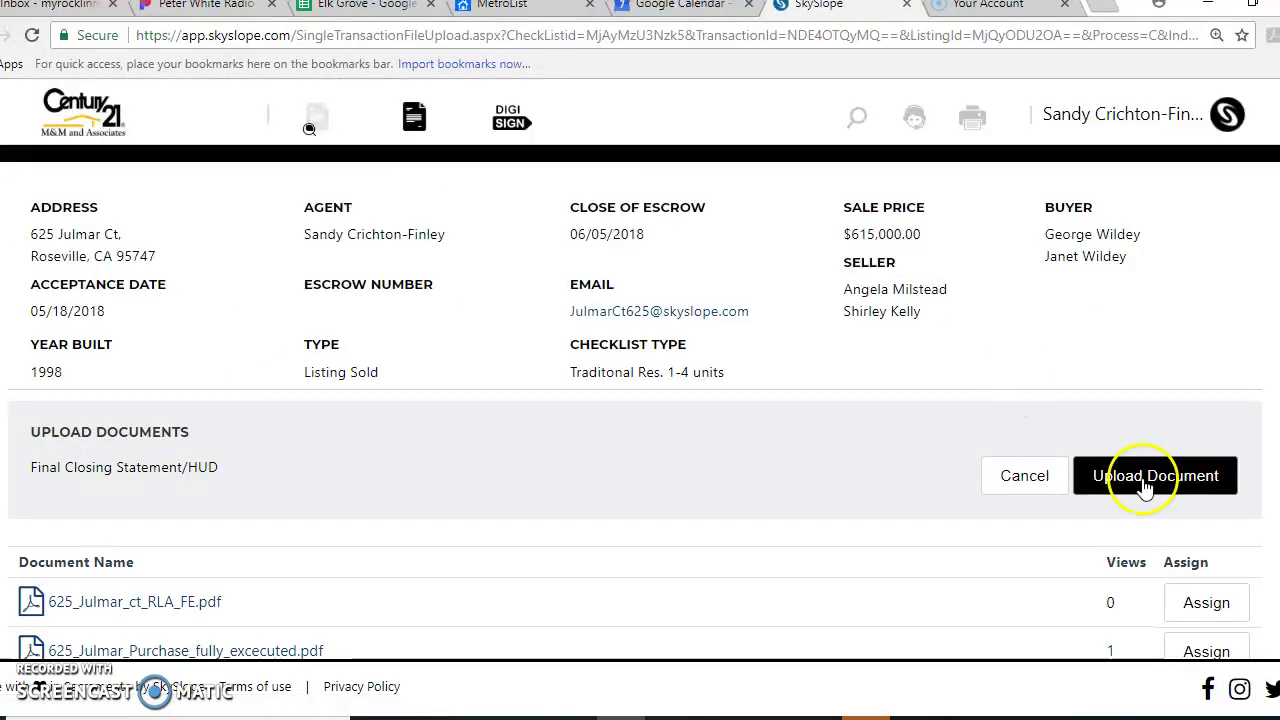
pyautogui.click(1145, 478)
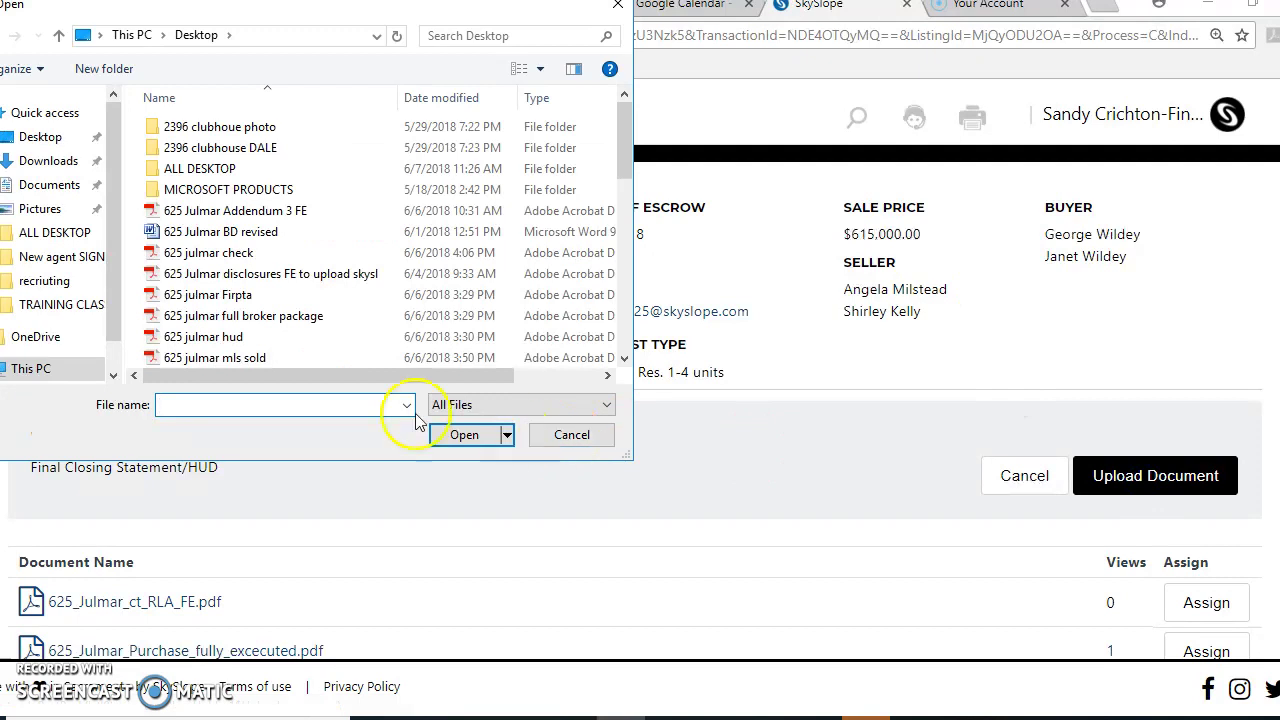
pyautogui.click(211, 340)
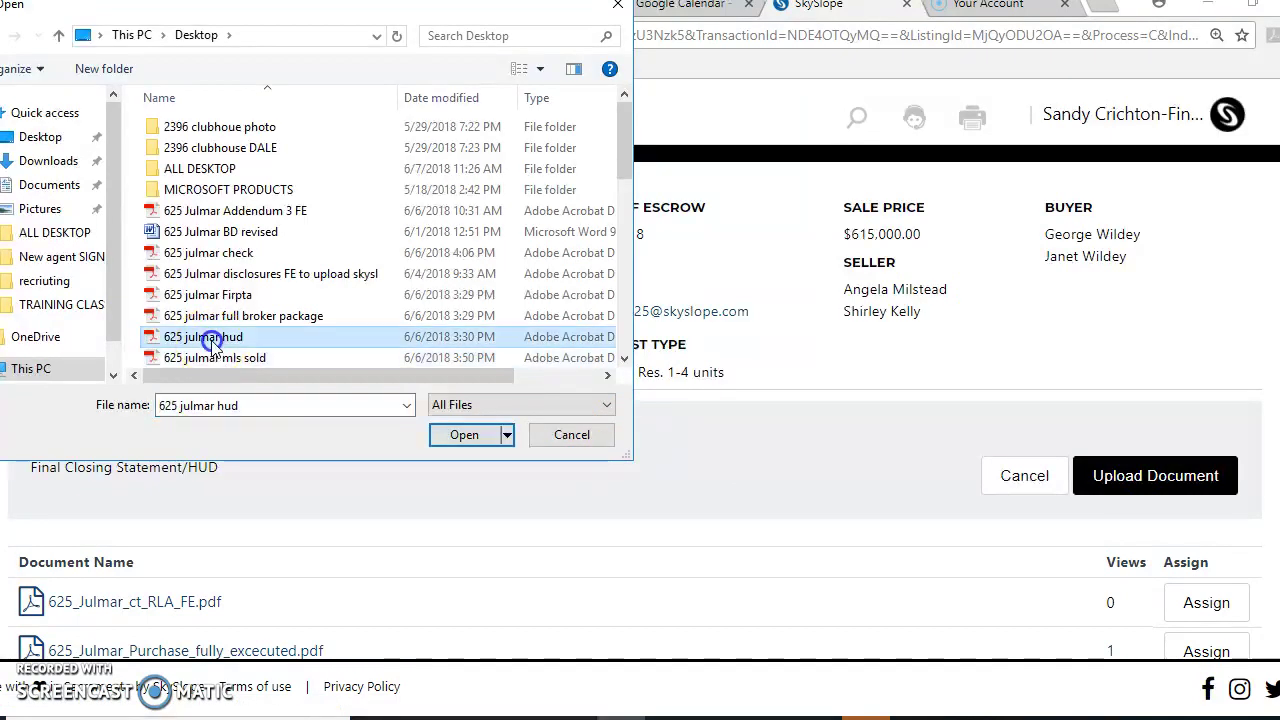
pyautogui.click(443, 434)
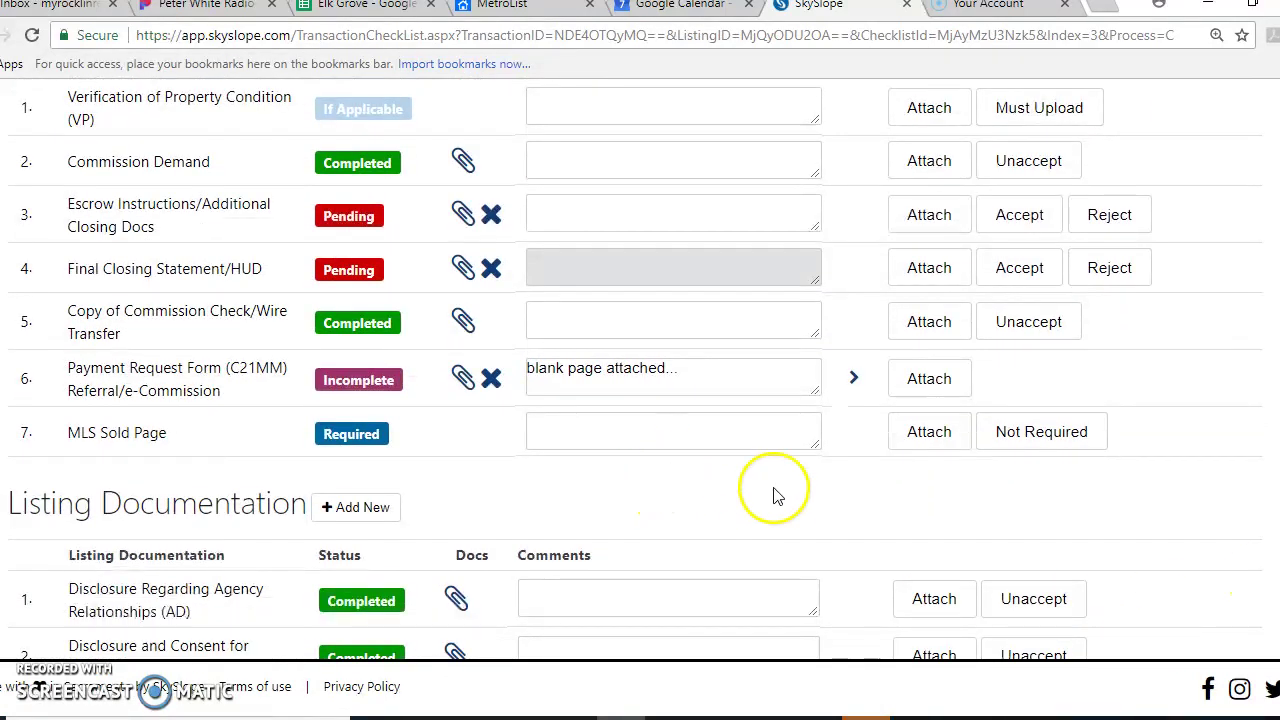
# - Attach the property's mls sold PDF from the Desktop to the closing item MLS Sold Page
pyautogui.click(935, 438)
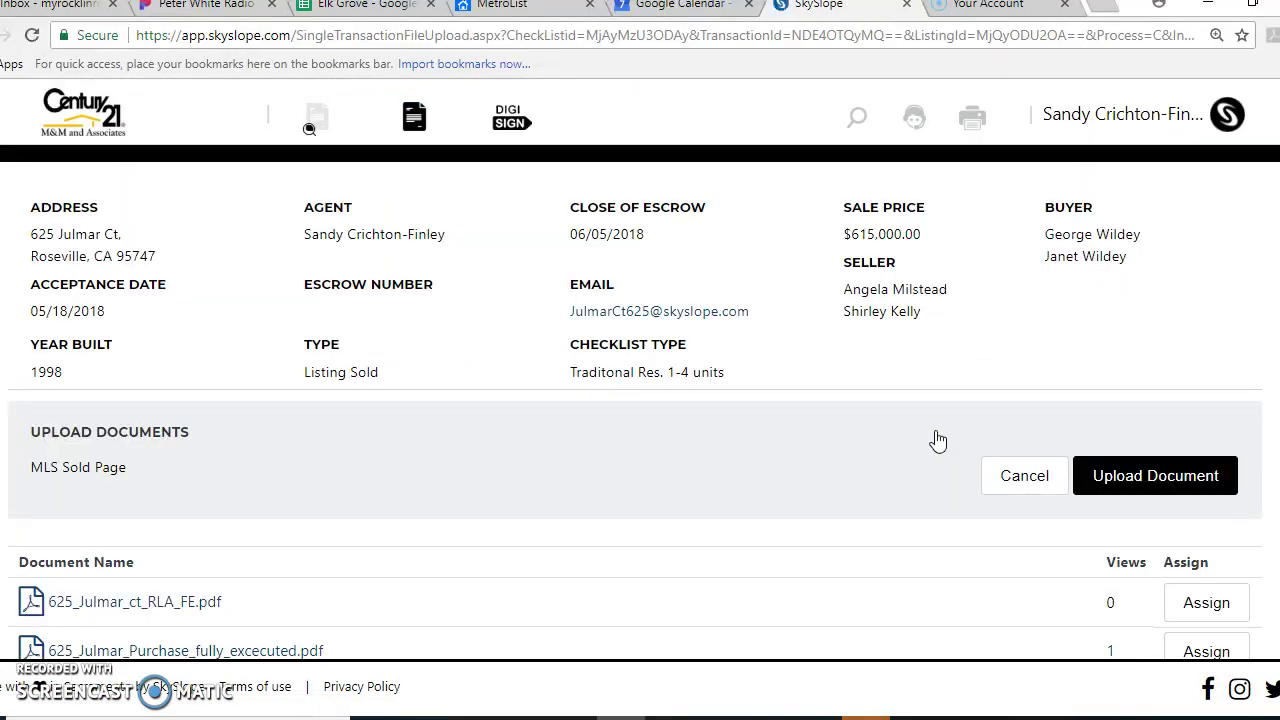
pyautogui.click(1105, 474)
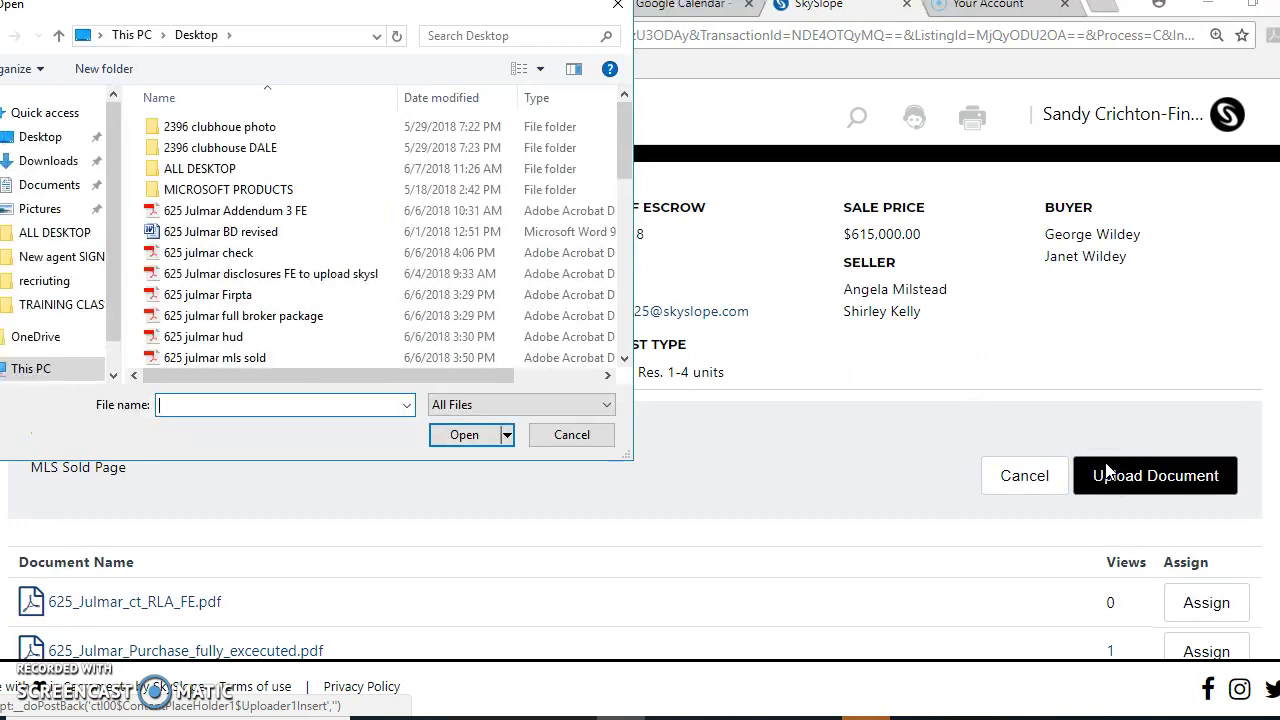
pyautogui.click(255, 359)
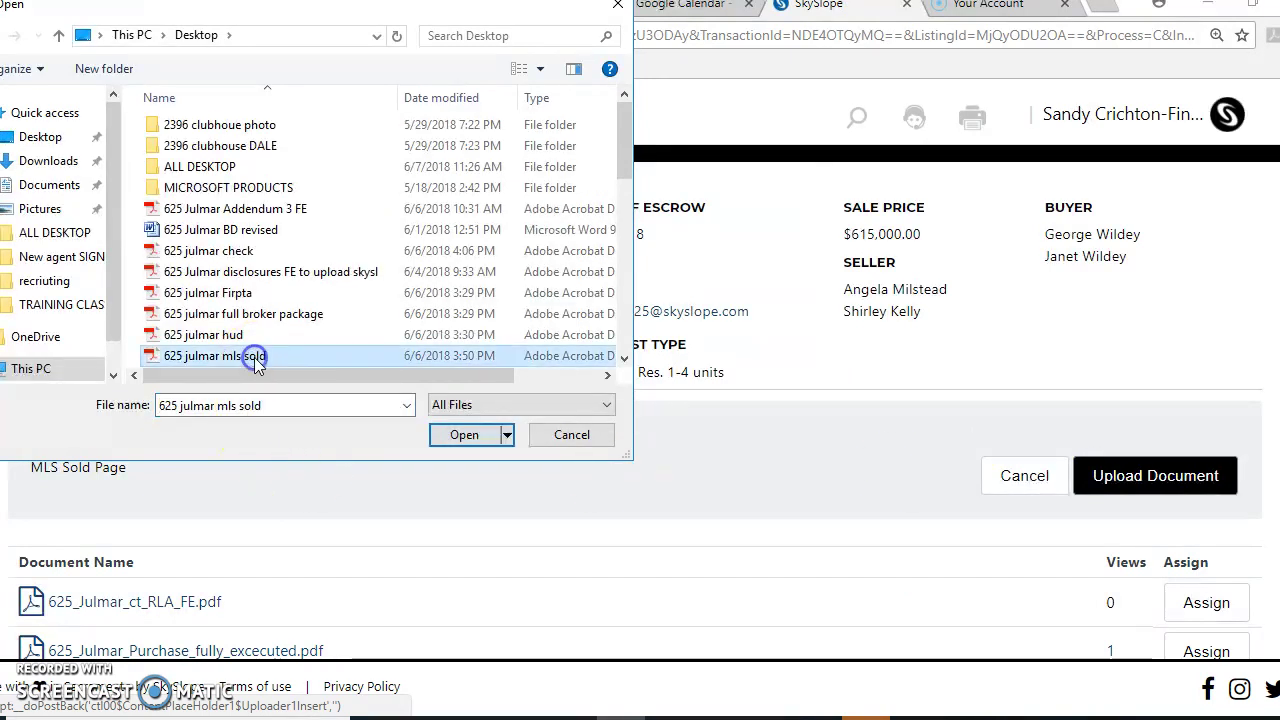
pyautogui.click(455, 435)
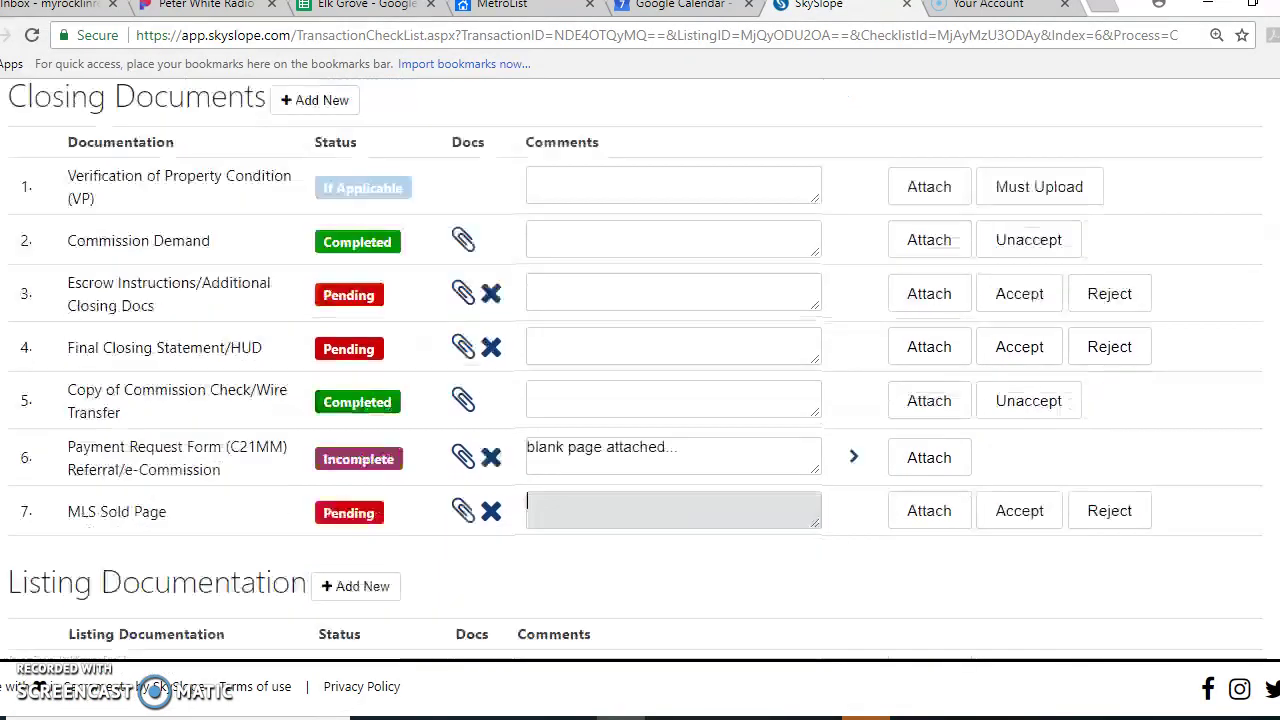
# - Review the document statuses across the checklist's listing, closing, reports, disclosure and sales sections
pyautogui.scroll(-1, 635, 370)
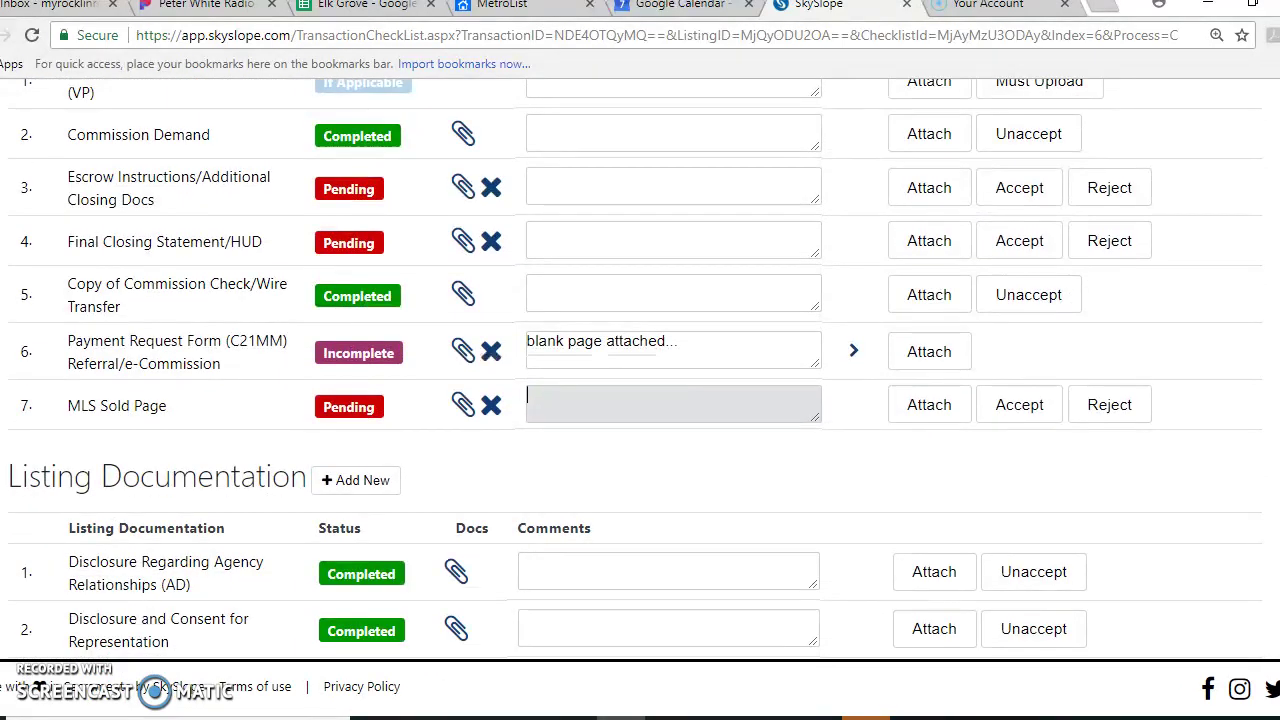
pyautogui.scroll(-3, 635, 370)
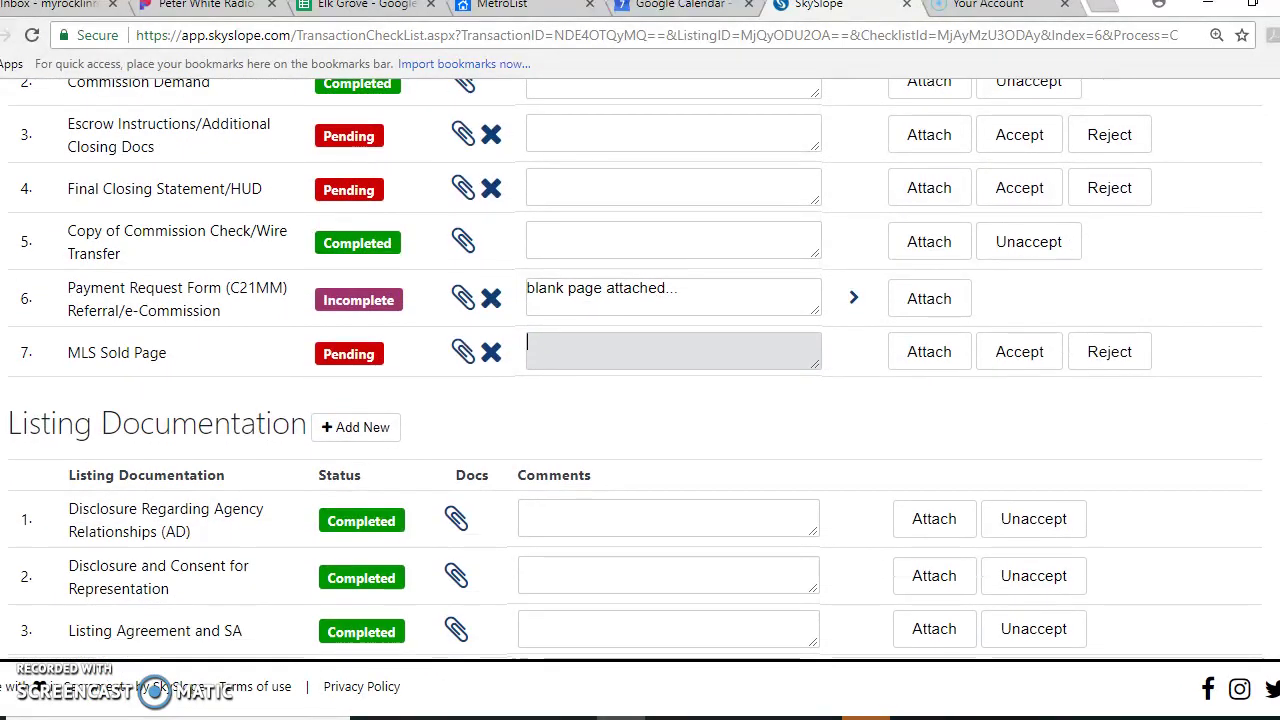
pyautogui.scroll(-6, 635, 370)
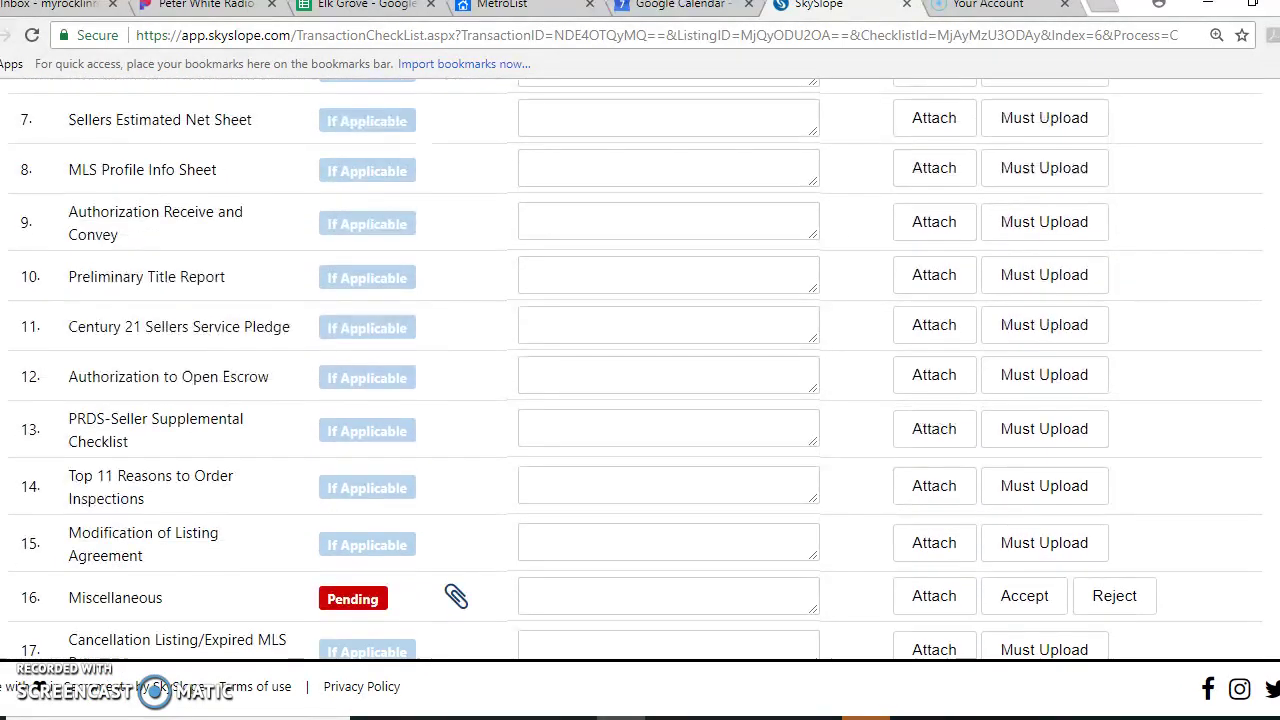
pyautogui.scroll(13, 635, 370)
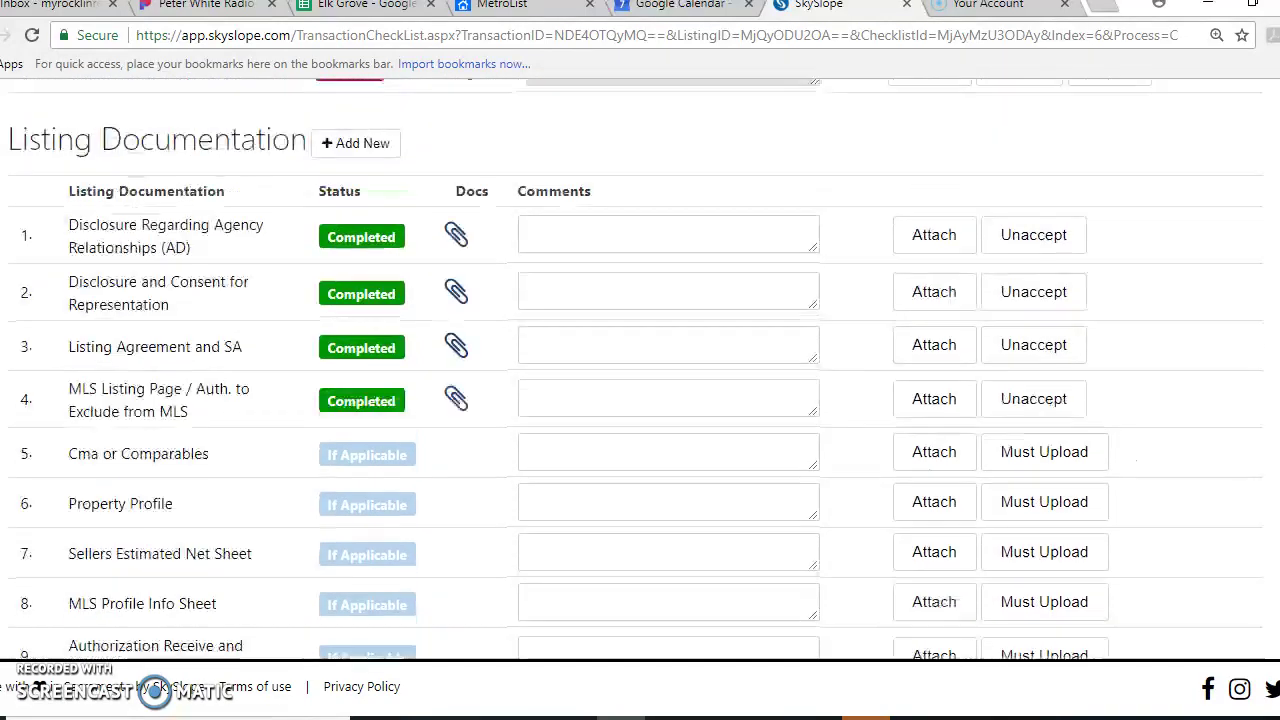
pyautogui.scroll(9, 635, 370)
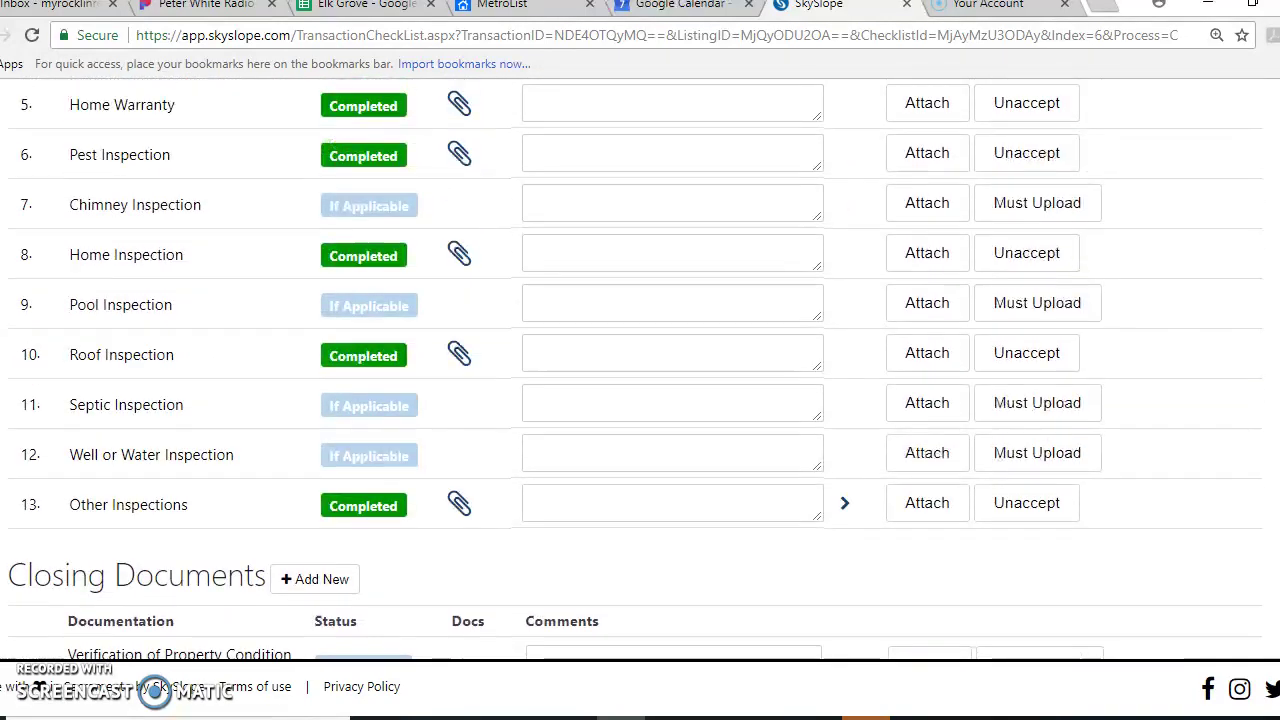
pyautogui.scroll(2, 635, 370)
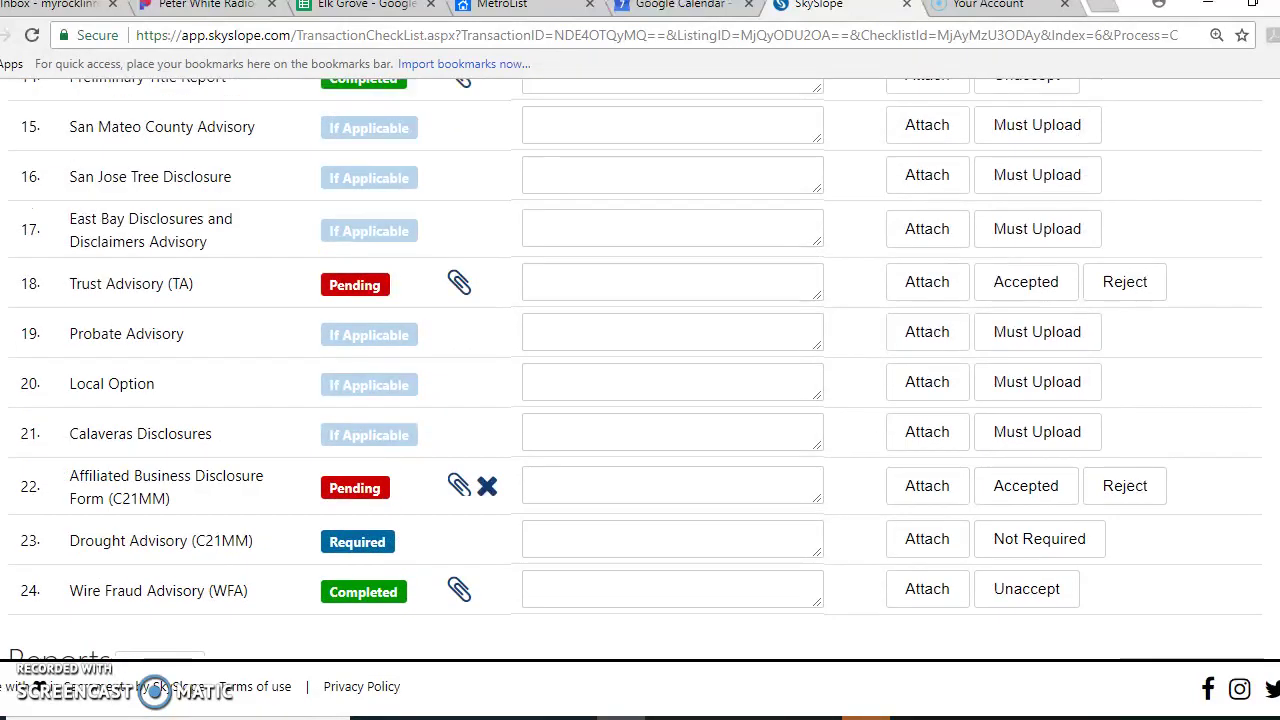
pyautogui.scroll(7, 635, 370)
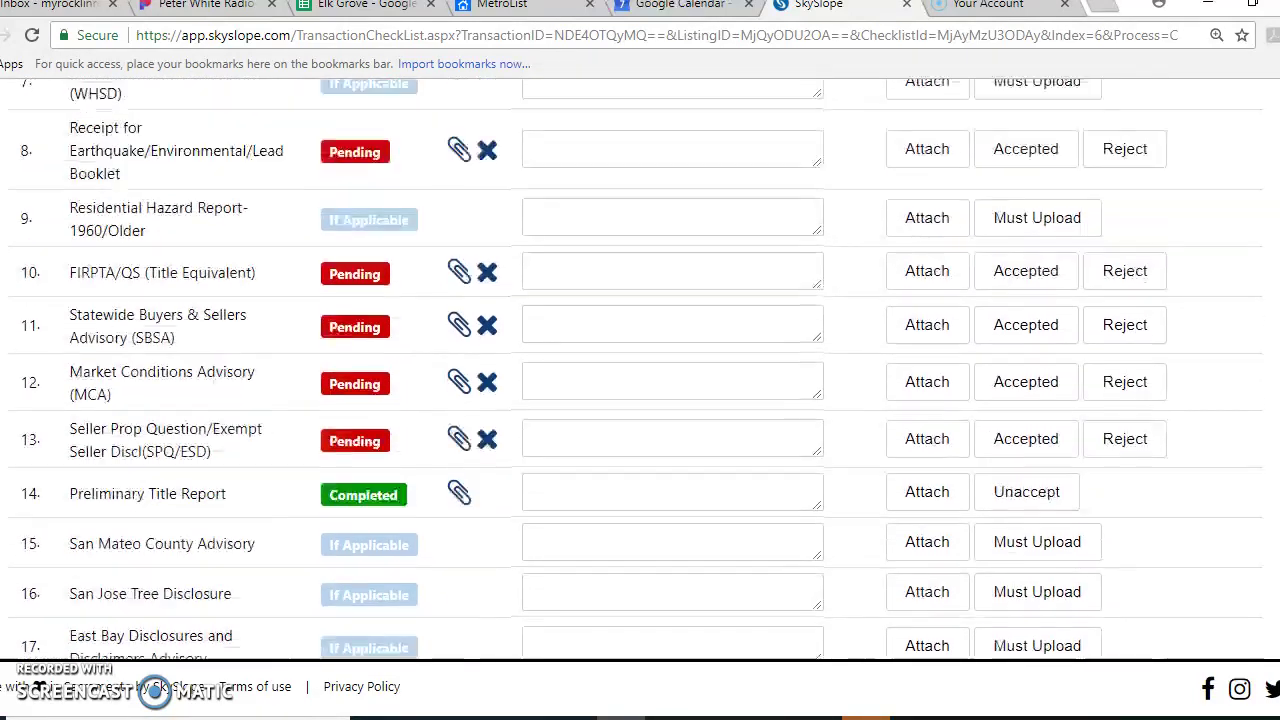
pyautogui.scroll(12, 635, 370)
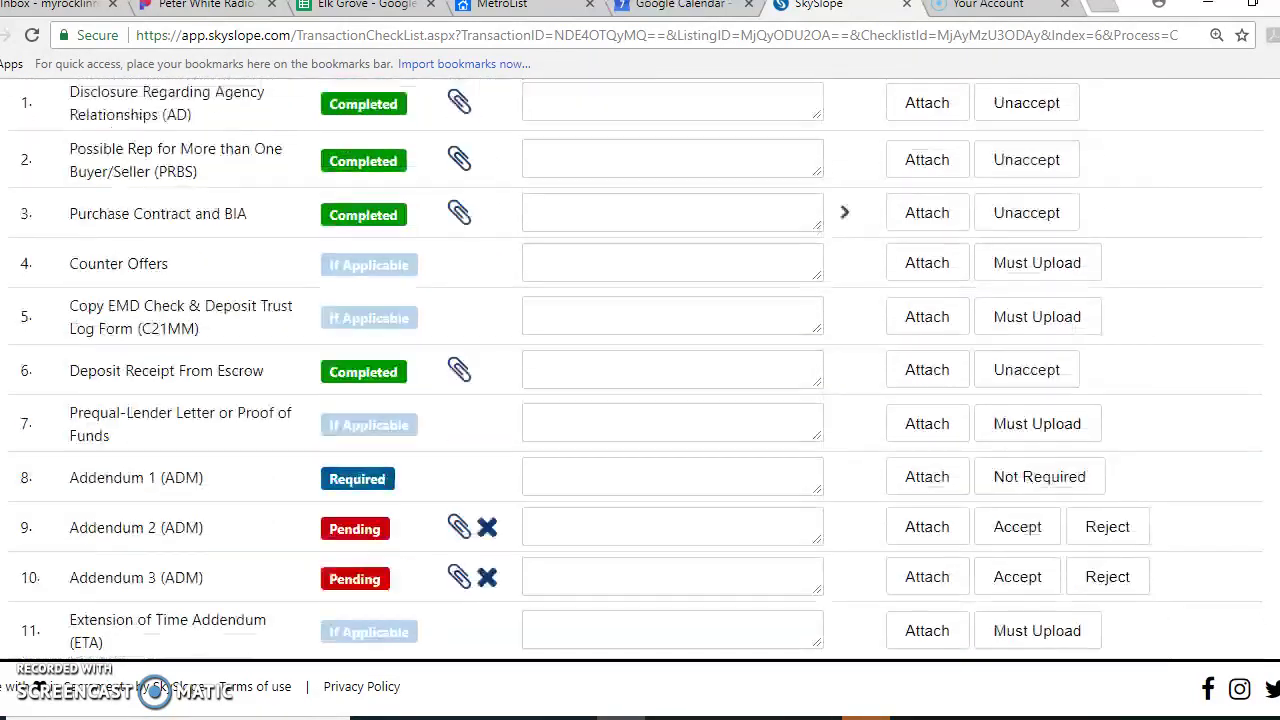
pyautogui.scroll(1, 635, 370)
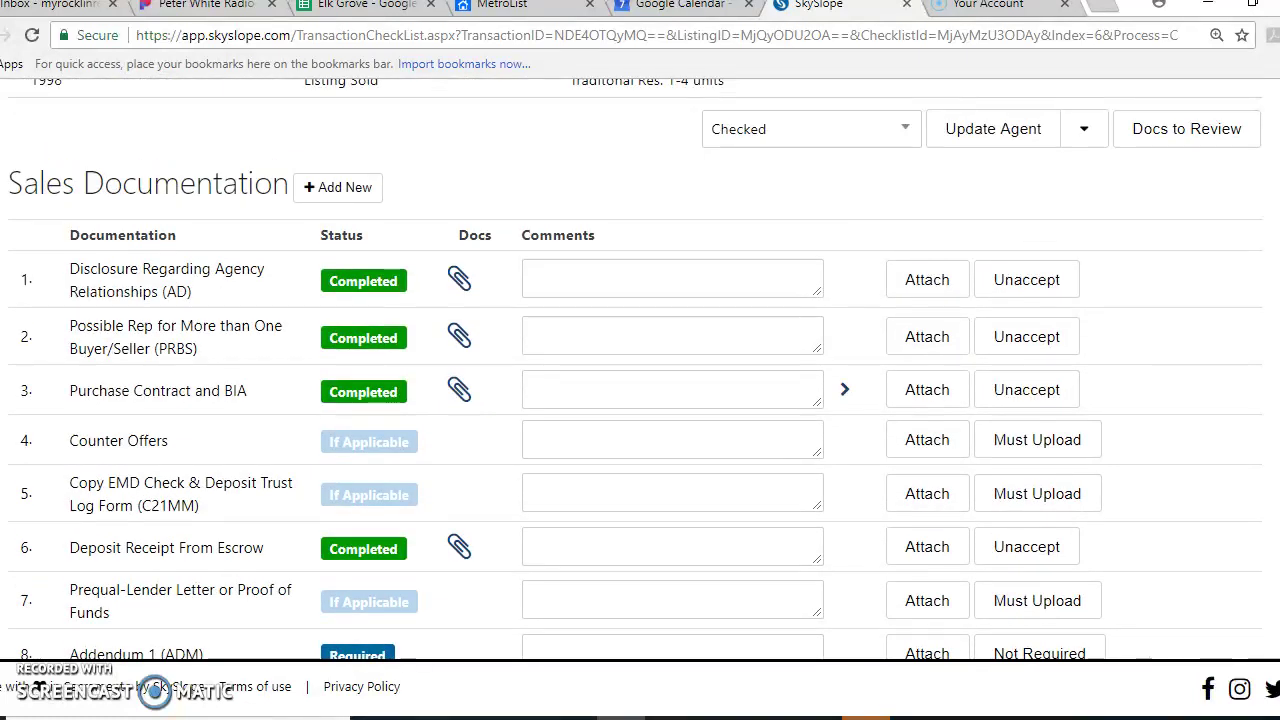
pyautogui.scroll(4, 640, 370)
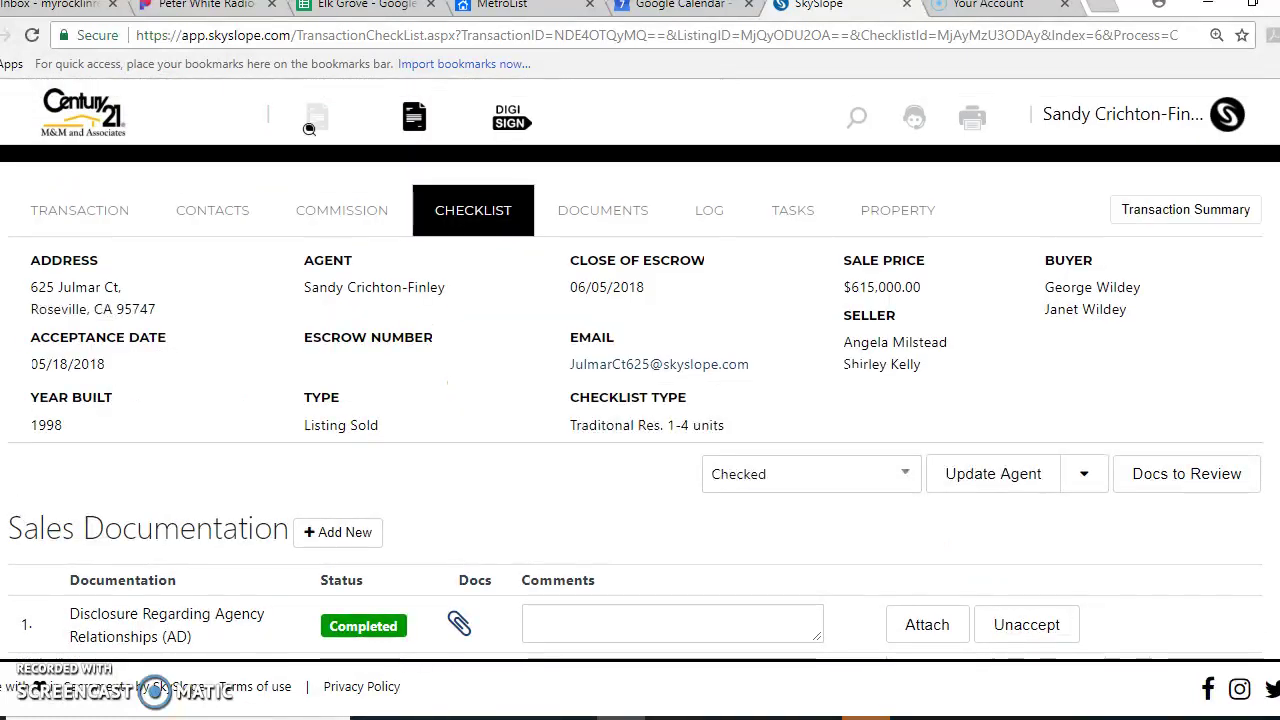